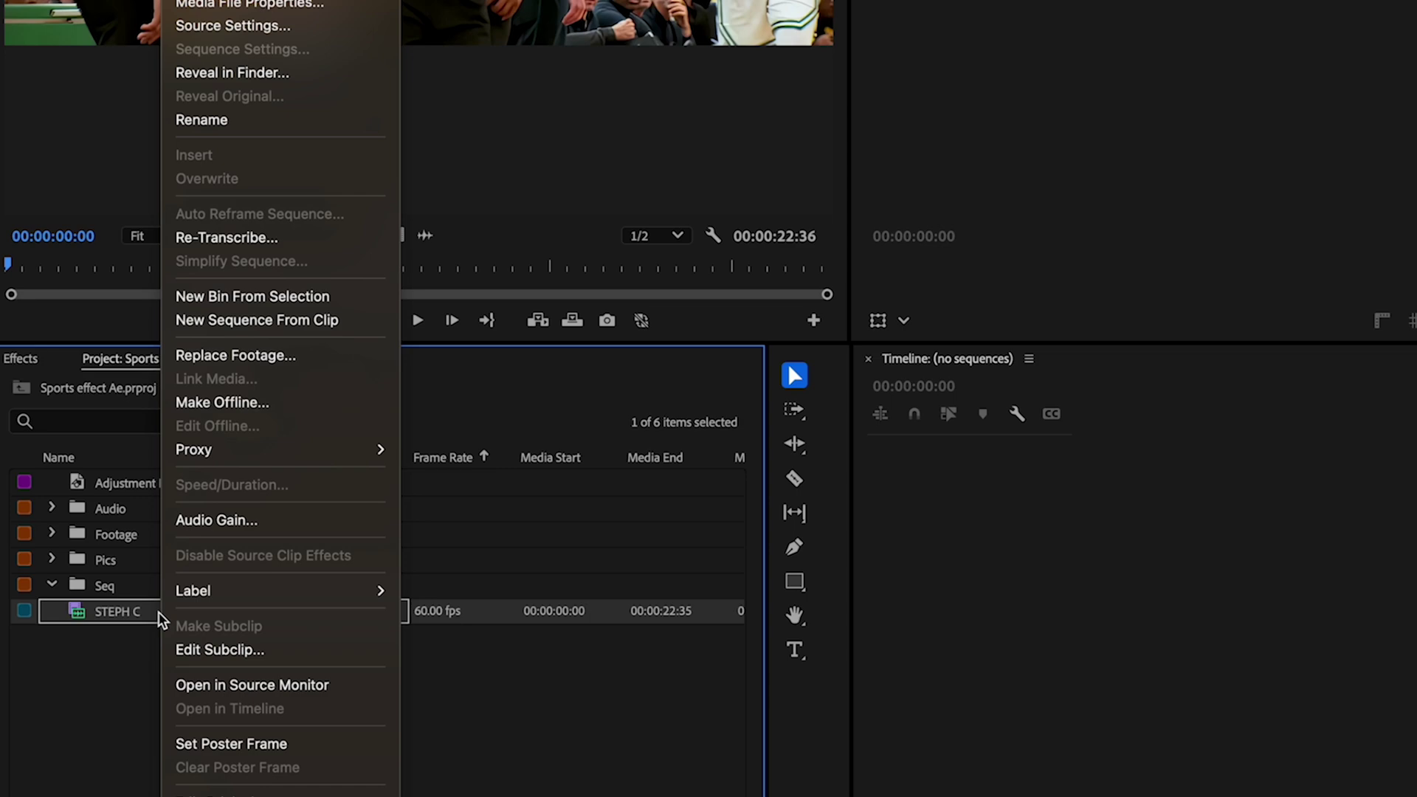
# Step: Look through the STEPH C clip in the source monitor and create a new sequence from it
pyautogui.click(85, 667)
pyautogui.doubleClick(77, 611)
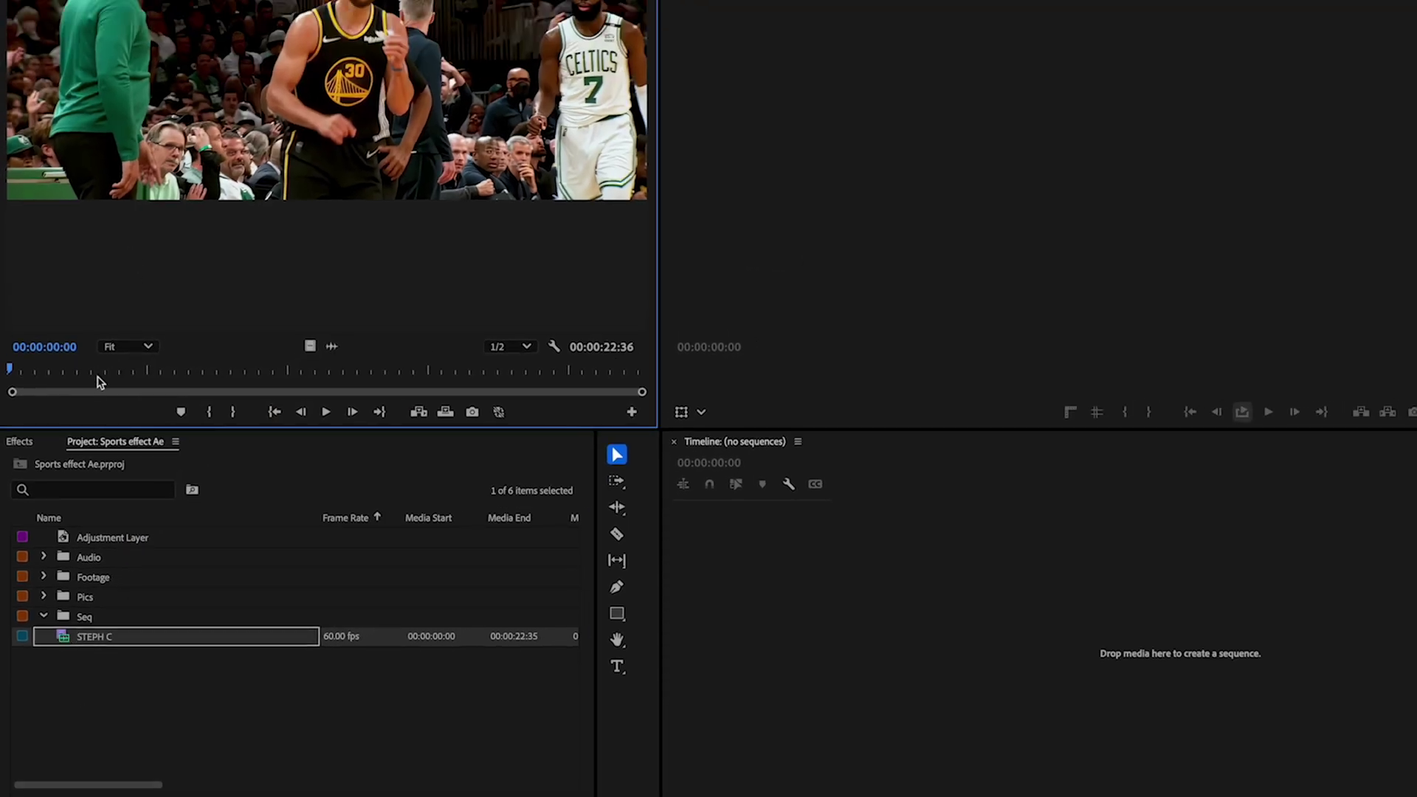
pyautogui.moveTo(12, 368); pyautogui.dragTo(234, 351)
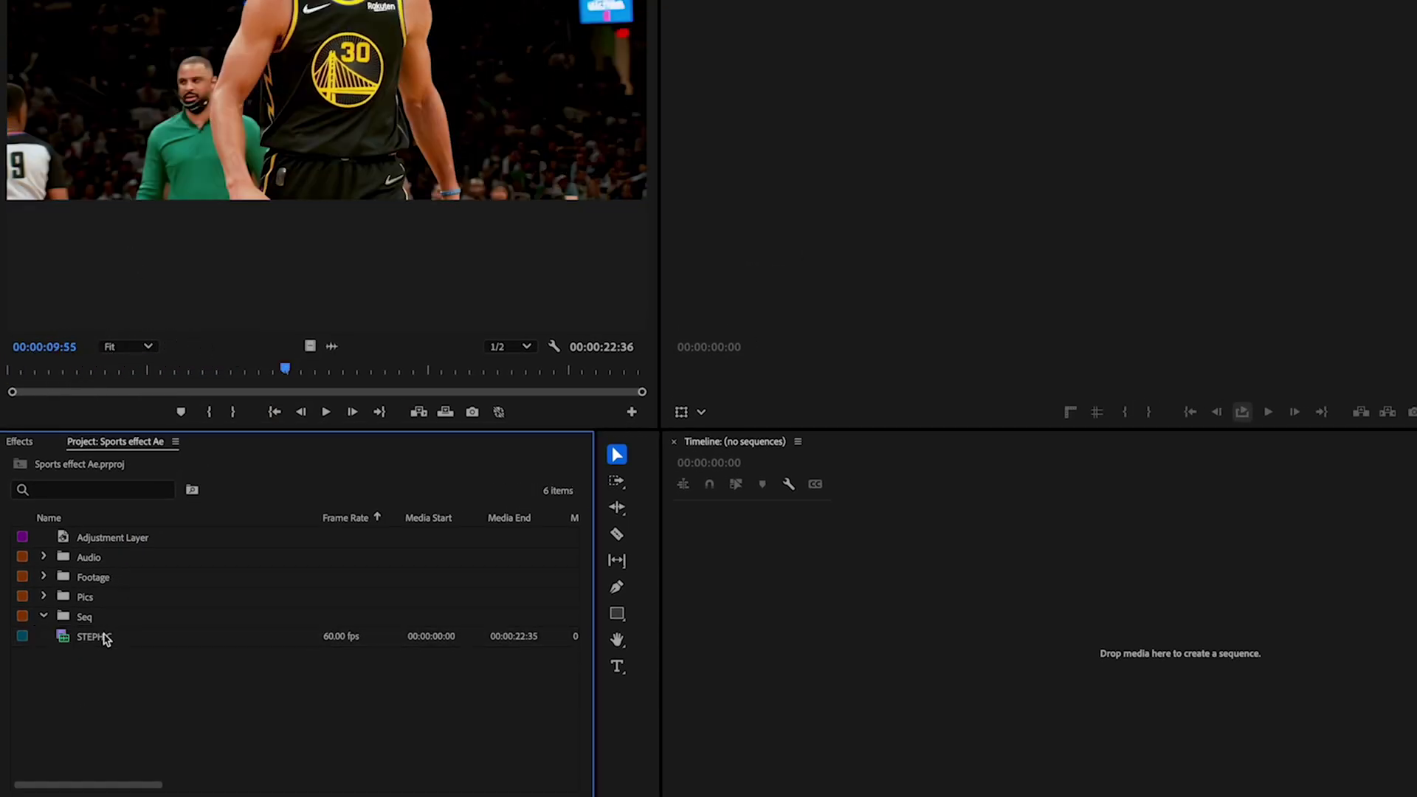
pyautogui.rightClick(105, 639)
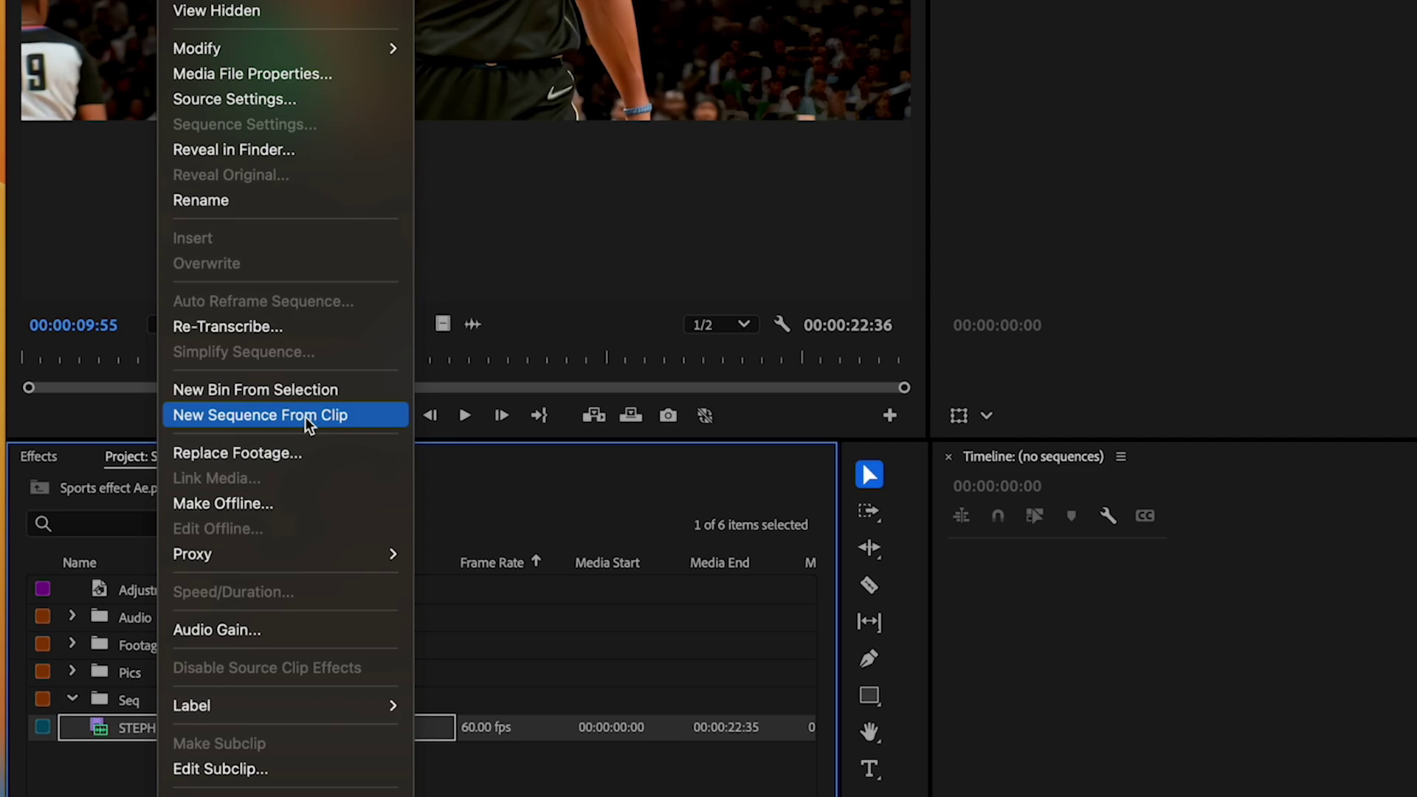
pyautogui.click(304, 416)
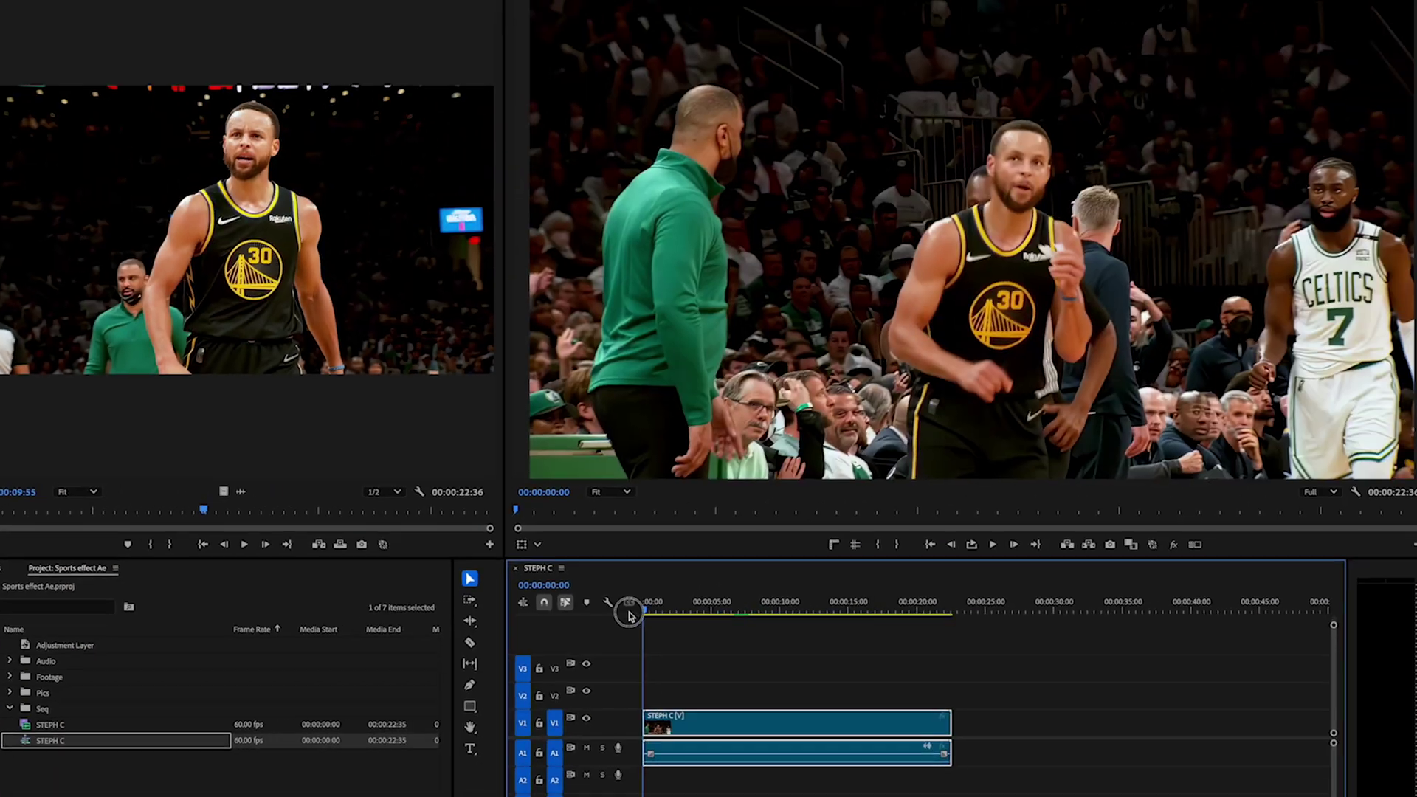
# Step: Find the wanted shot of the number 30 player in the sequence and cut the V1 clip at two points
pyautogui.moveTo(628, 614); pyautogui.dragTo(813, 610)
pyautogui.hotkey('ctrl', 'k')
pyautogui.hotkey('ctrl', 'k')
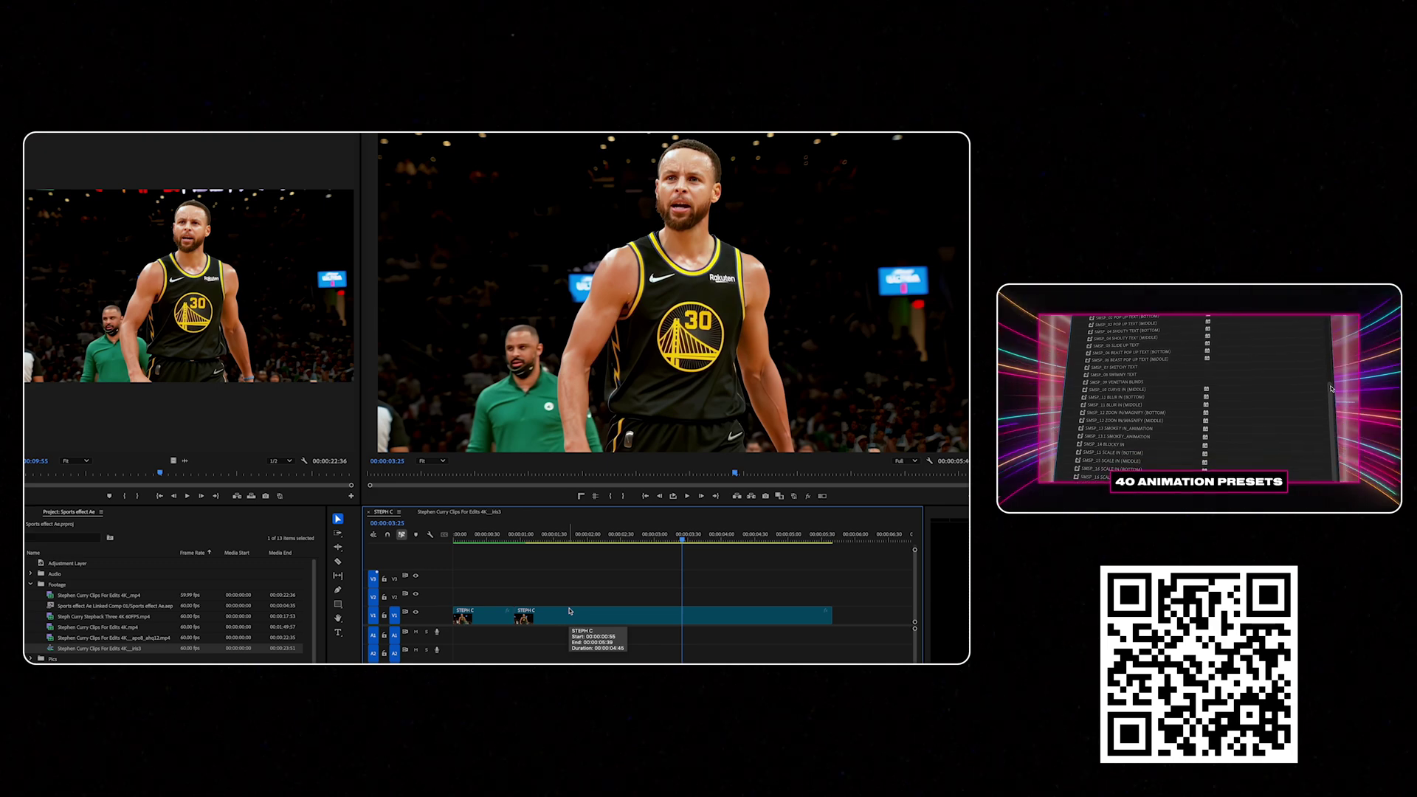
pyautogui.keyDown('alt'); pyautogui.moveTo(569, 610); pyautogui.dragTo(569, 600); pyautogui.keyUp('alt')
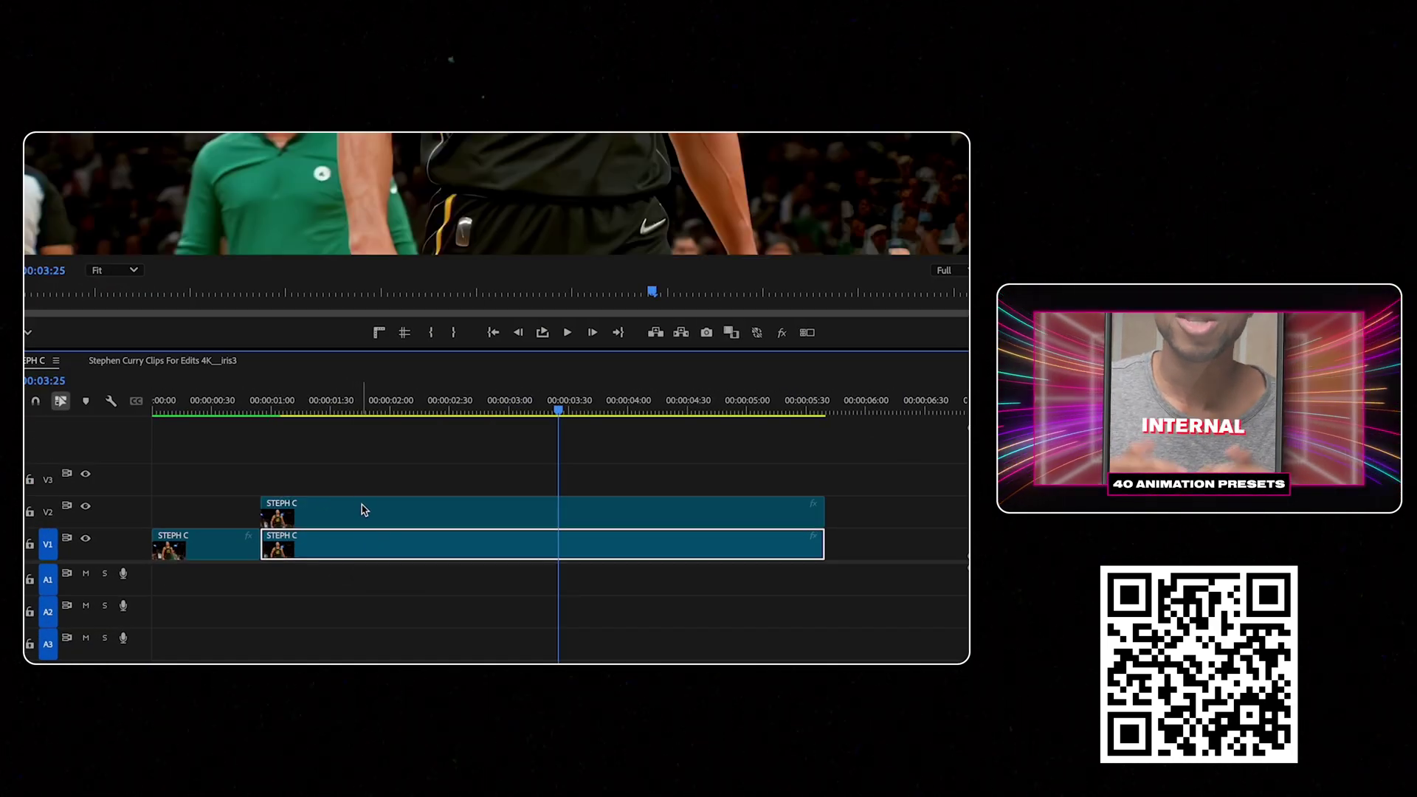
pyautogui.click(360, 506)
pyautogui.rightClick(361, 509)
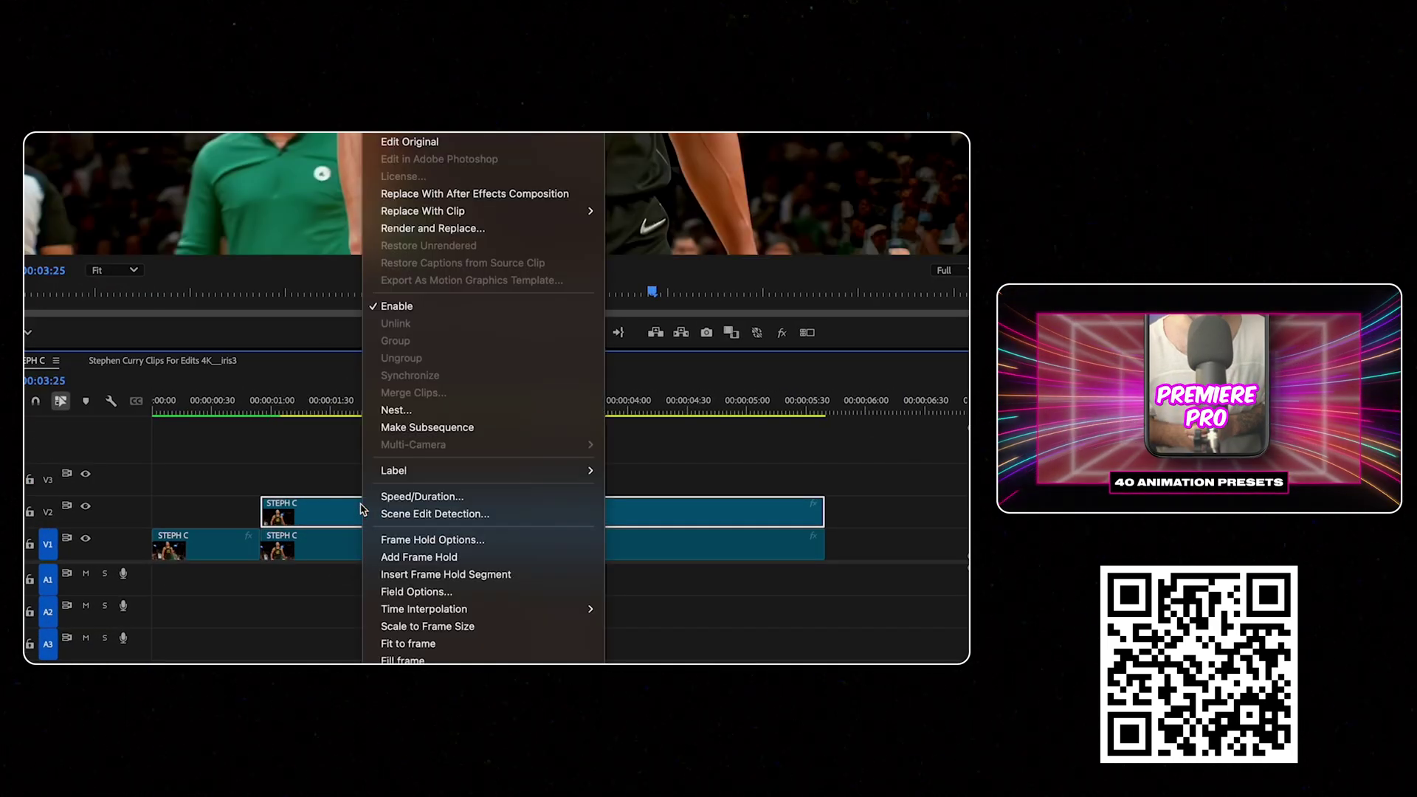
pyautogui.click(532, 406)
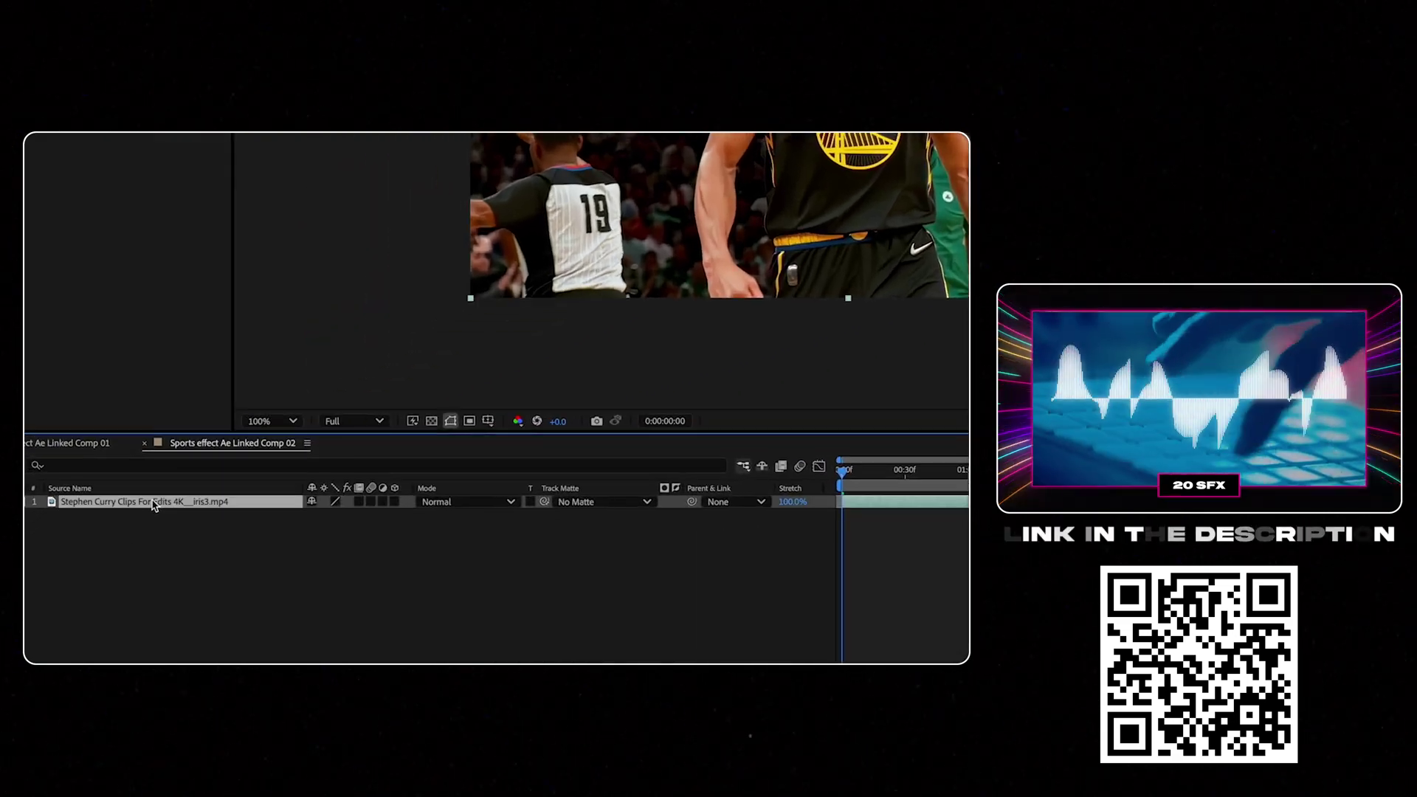
# Step: Open the clip layer of Sports effect Ae Linked Comp 02 and paint a Roto Brush selection over the number 30 player
pyautogui.doubleClick(53, 504)
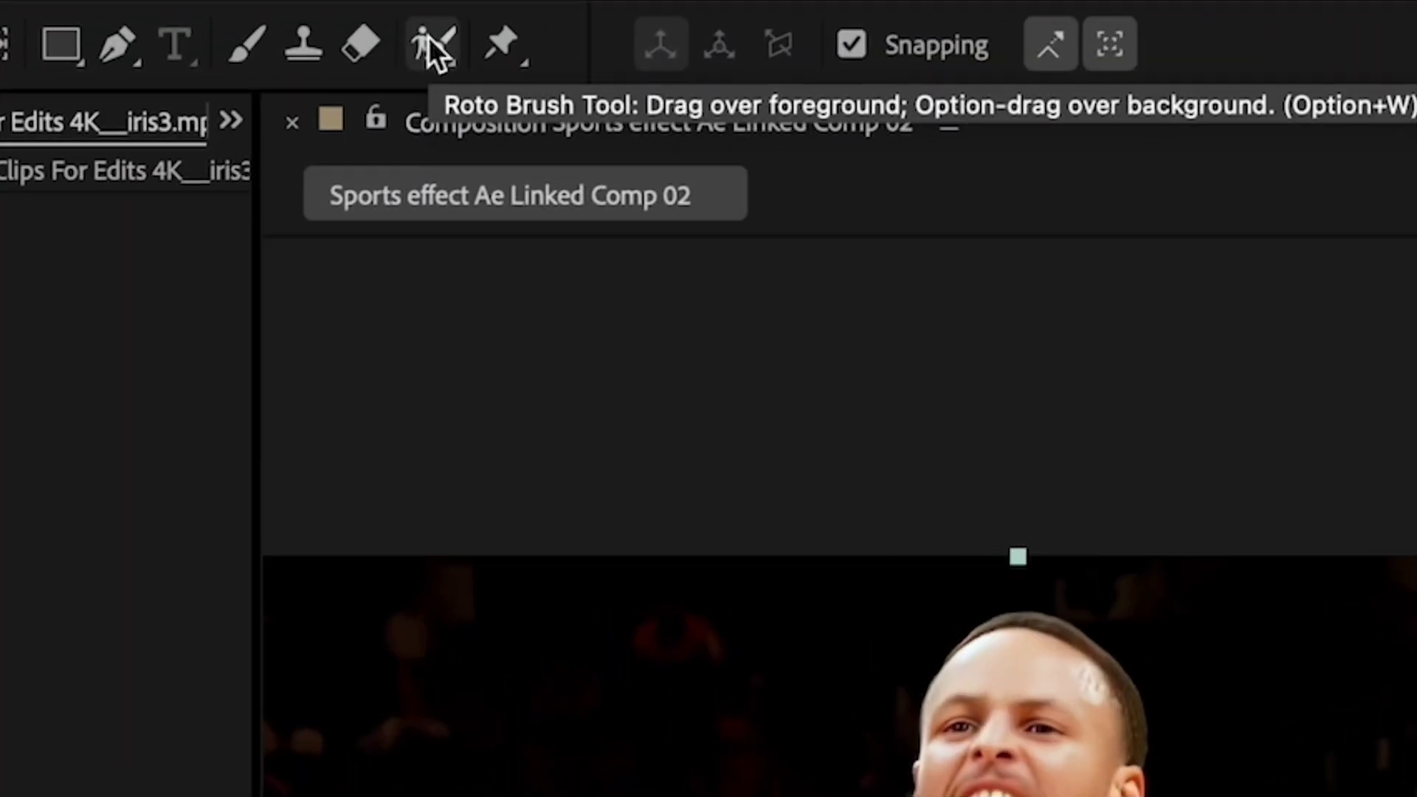
pyautogui.click(428, 41)
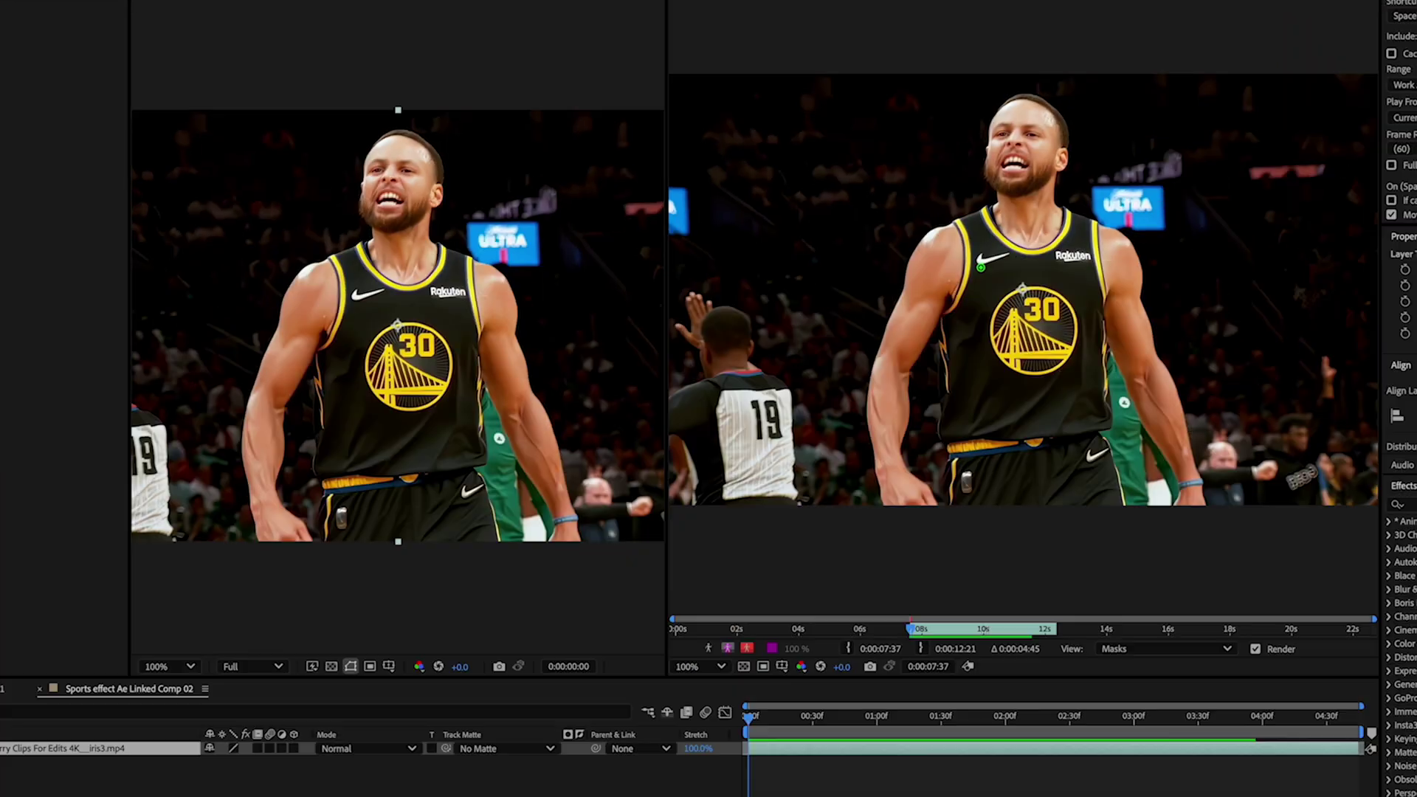
pyautogui.moveTo(882, 197); pyautogui.dragTo(815, 260)
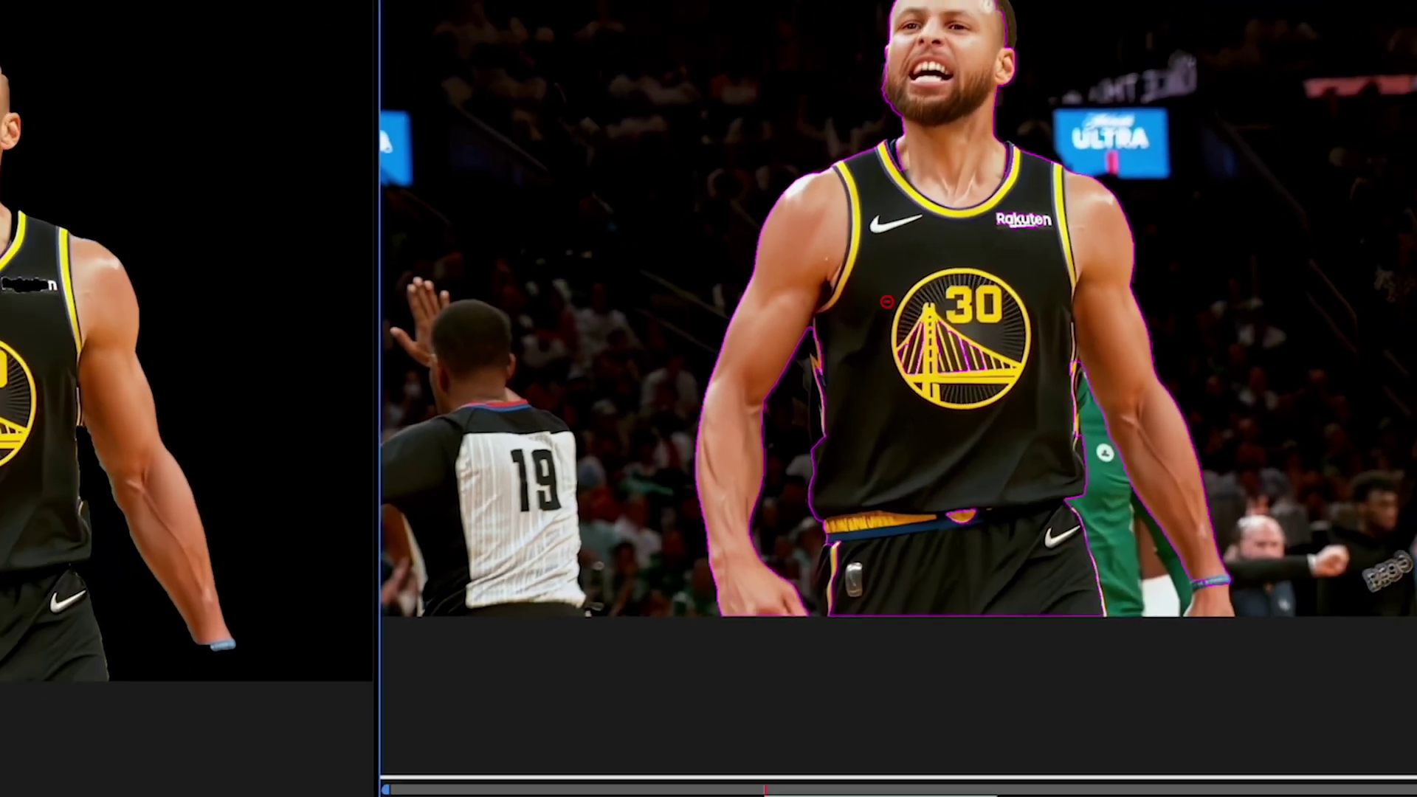
# Step: Correct the Roto Brush selection with further strokes on the number 30 player and freeze the result
pyautogui.scroll(2, 1008, 111)
pyautogui.moveTo(1006, 165); pyautogui.dragTo(1007, 413)
pyautogui.moveTo(1019, 196); pyautogui.dragTo(923, 55)
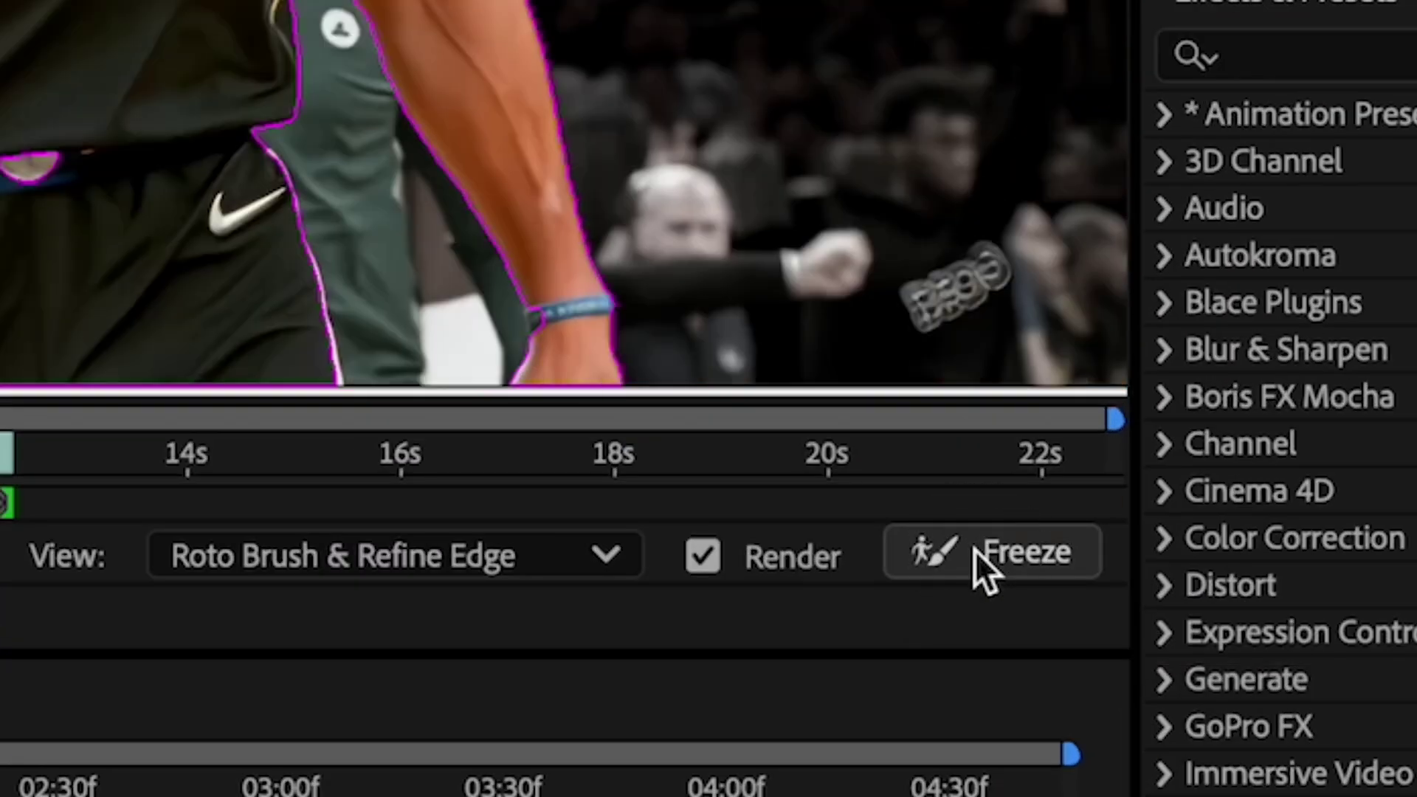
pyautogui.click(981, 546)
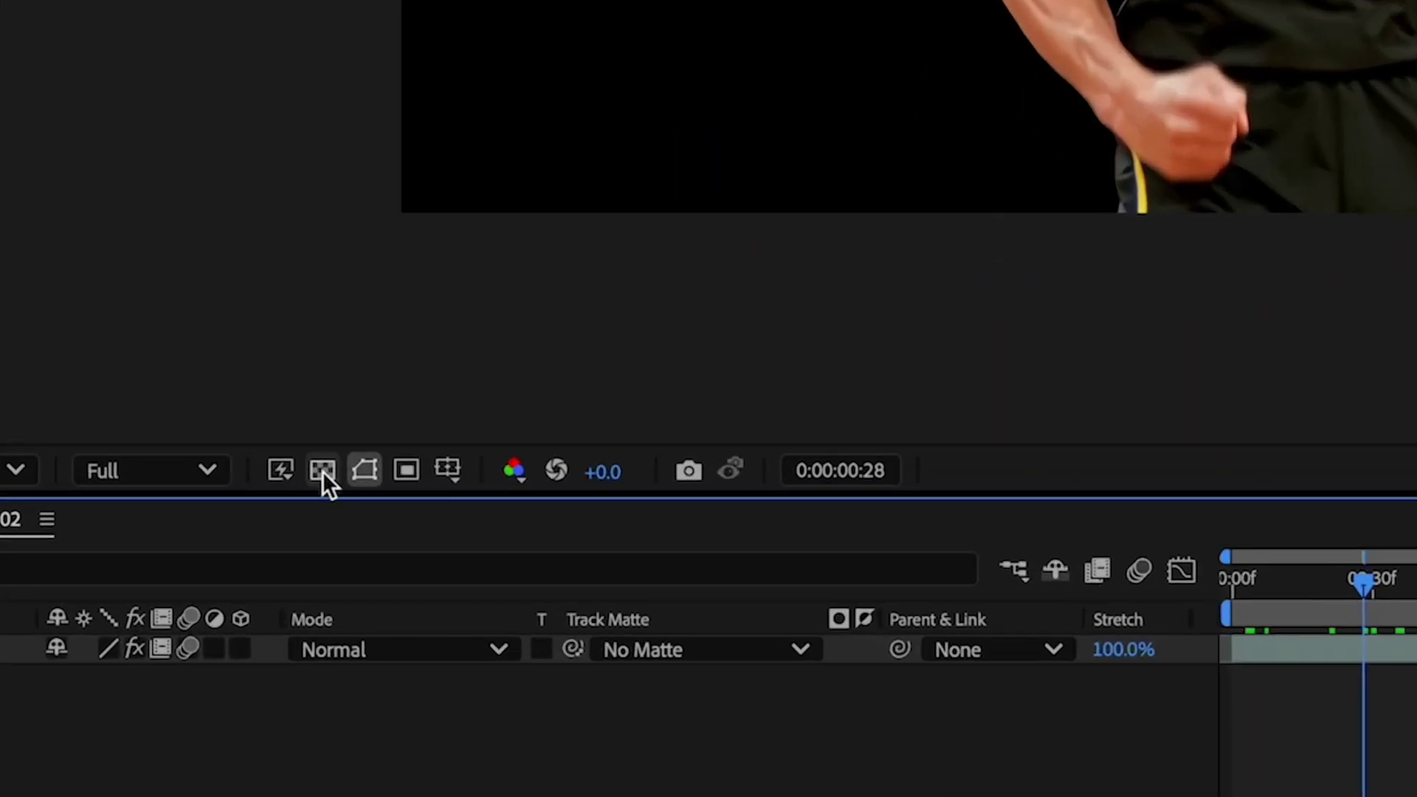
# Step: Check the player cutout against the transparency grid and return to the start of the composition
pyautogui.click(302, 563)
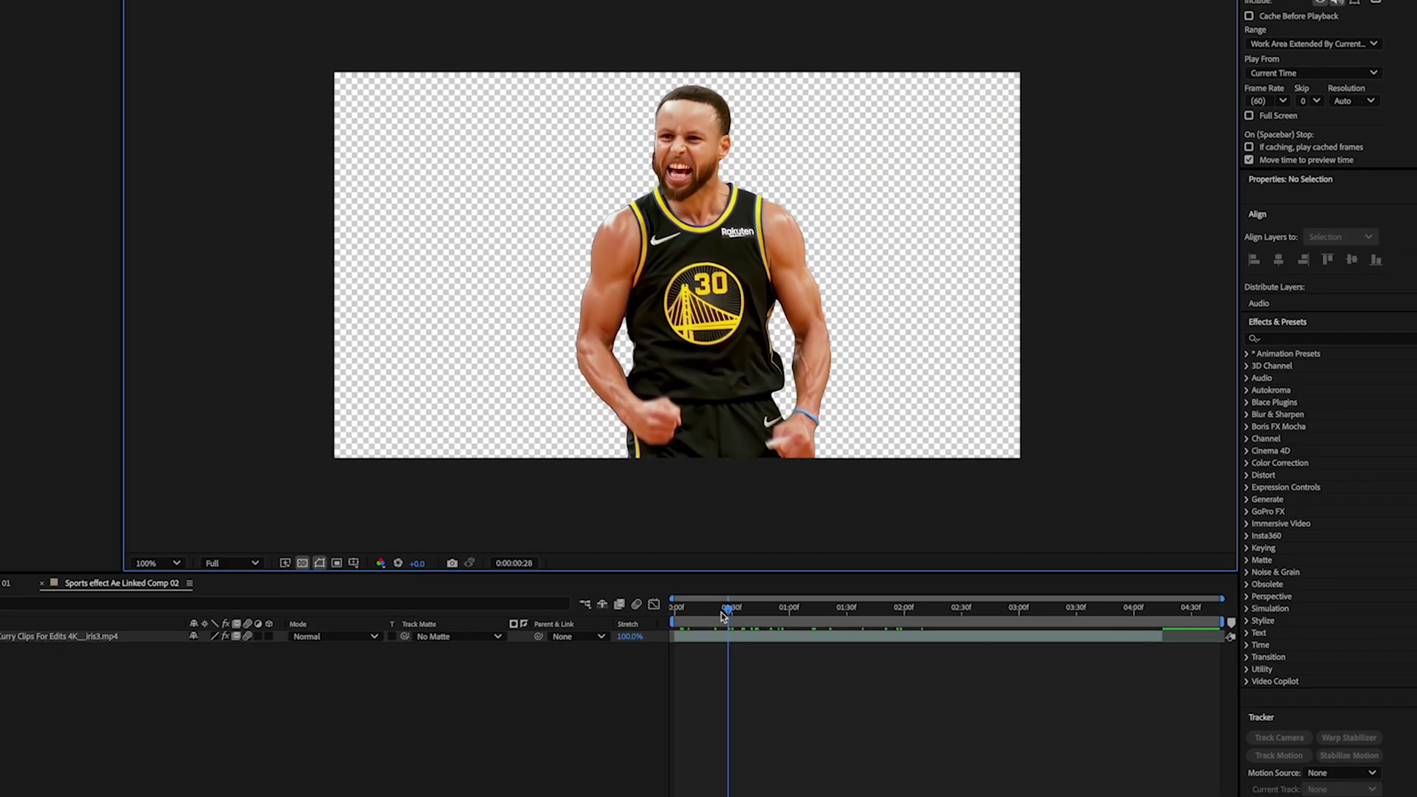
pyautogui.moveTo(724, 614); pyautogui.dragTo(631, 612)
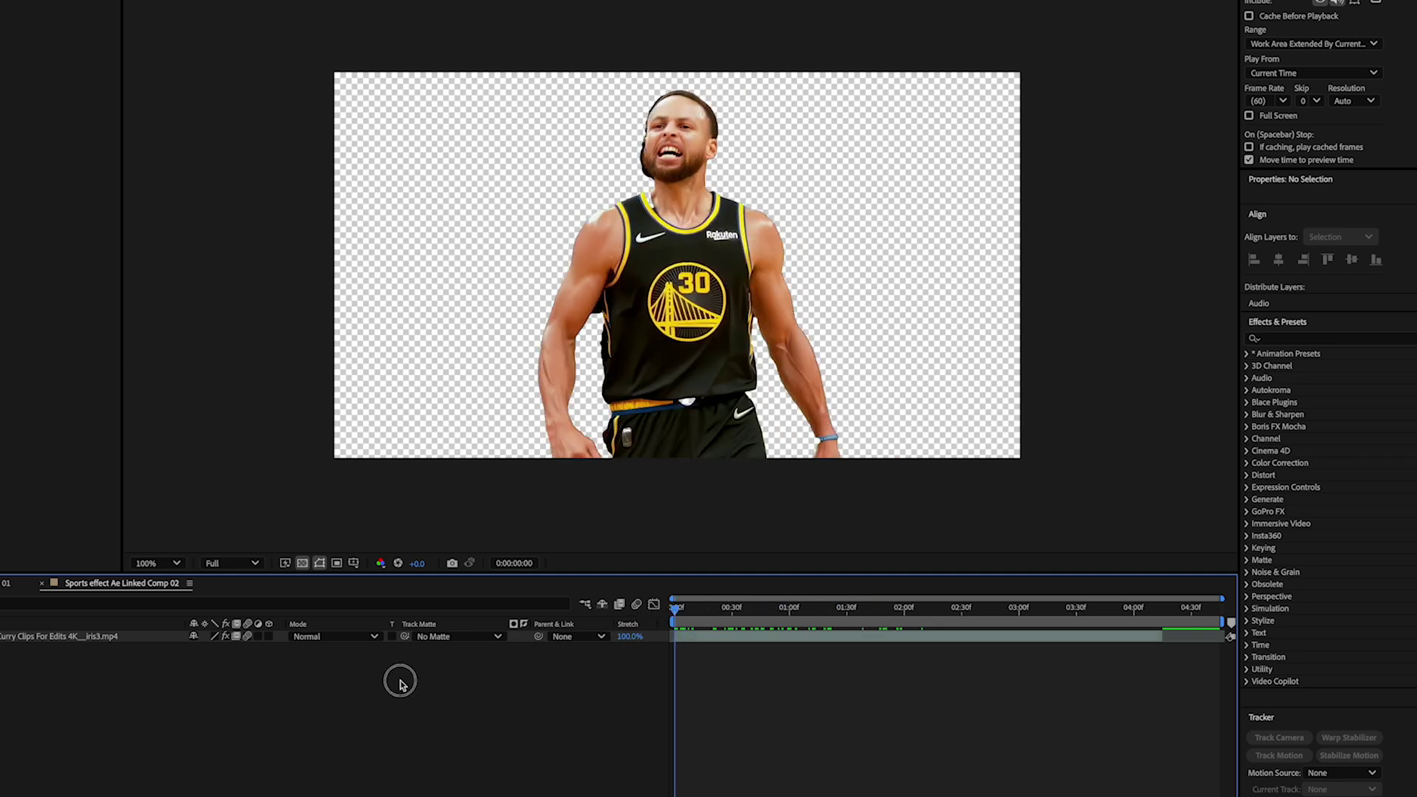
pyautogui.click(302, 563)
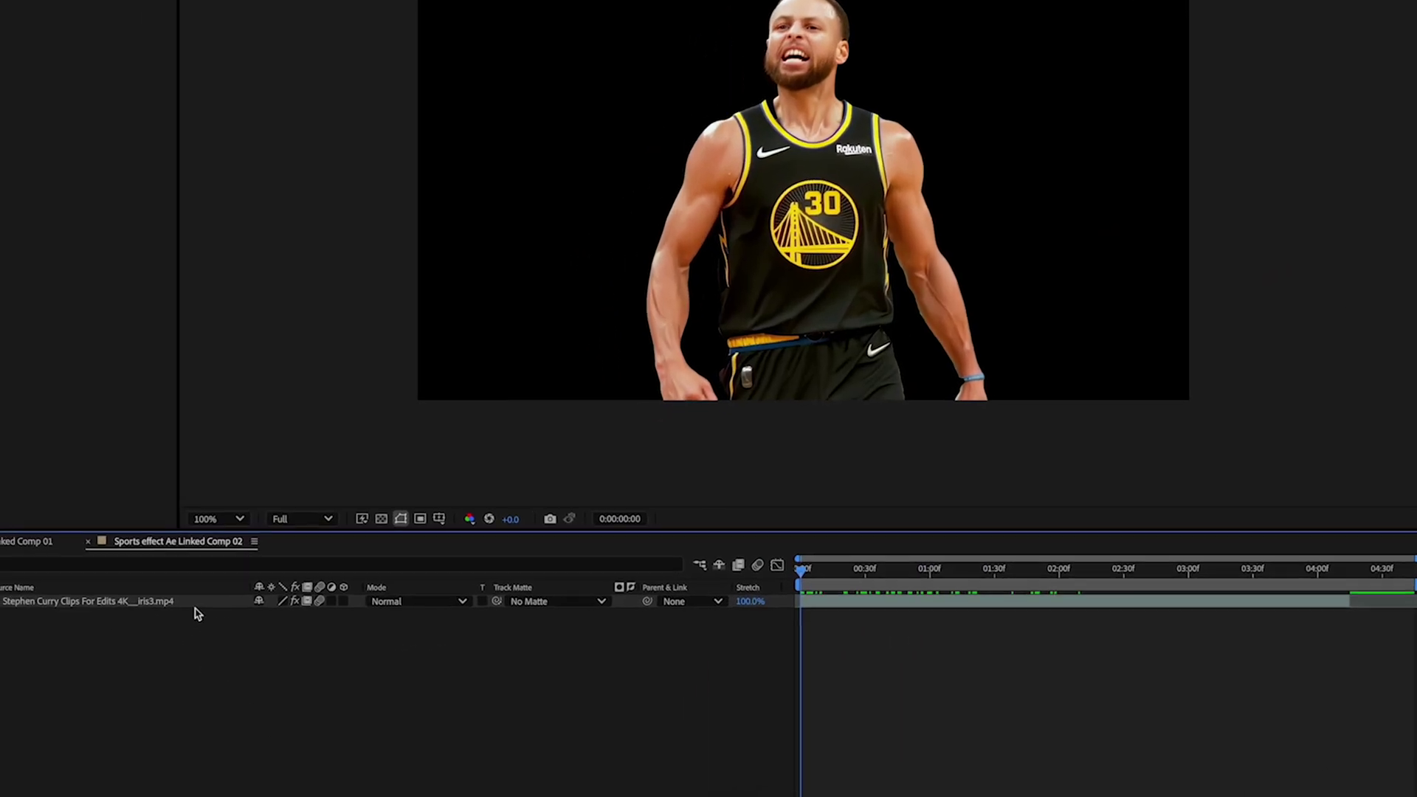
# Step: Duplicate the cutout layer and remove the Roto Brush & Refine Edge effect from the bottom copy
pyautogui.click(113, 639)
pyautogui.hotkey('ctrl', 'd')
pyautogui.click(229, 550)
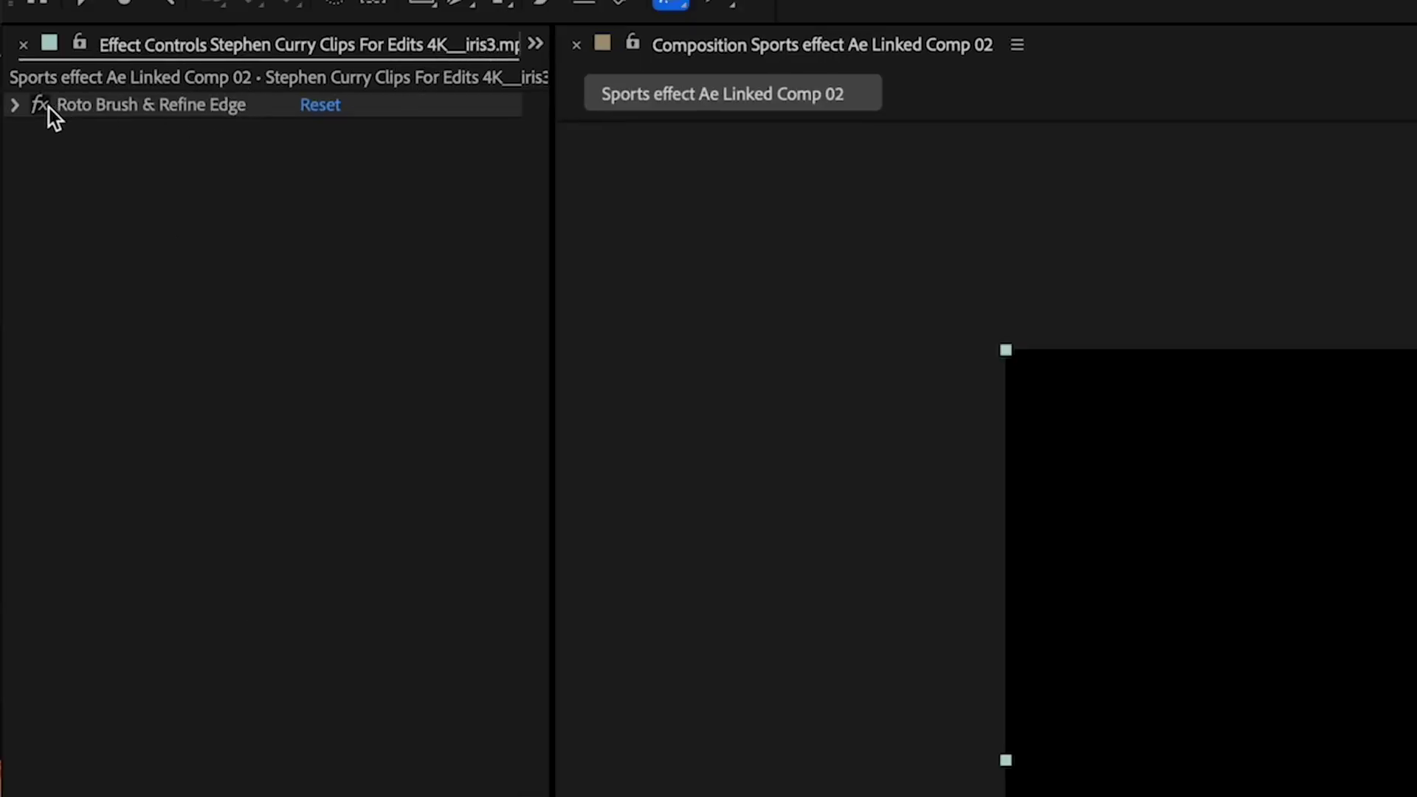
pyautogui.click(15, 107)
pyautogui.click(130, 103)
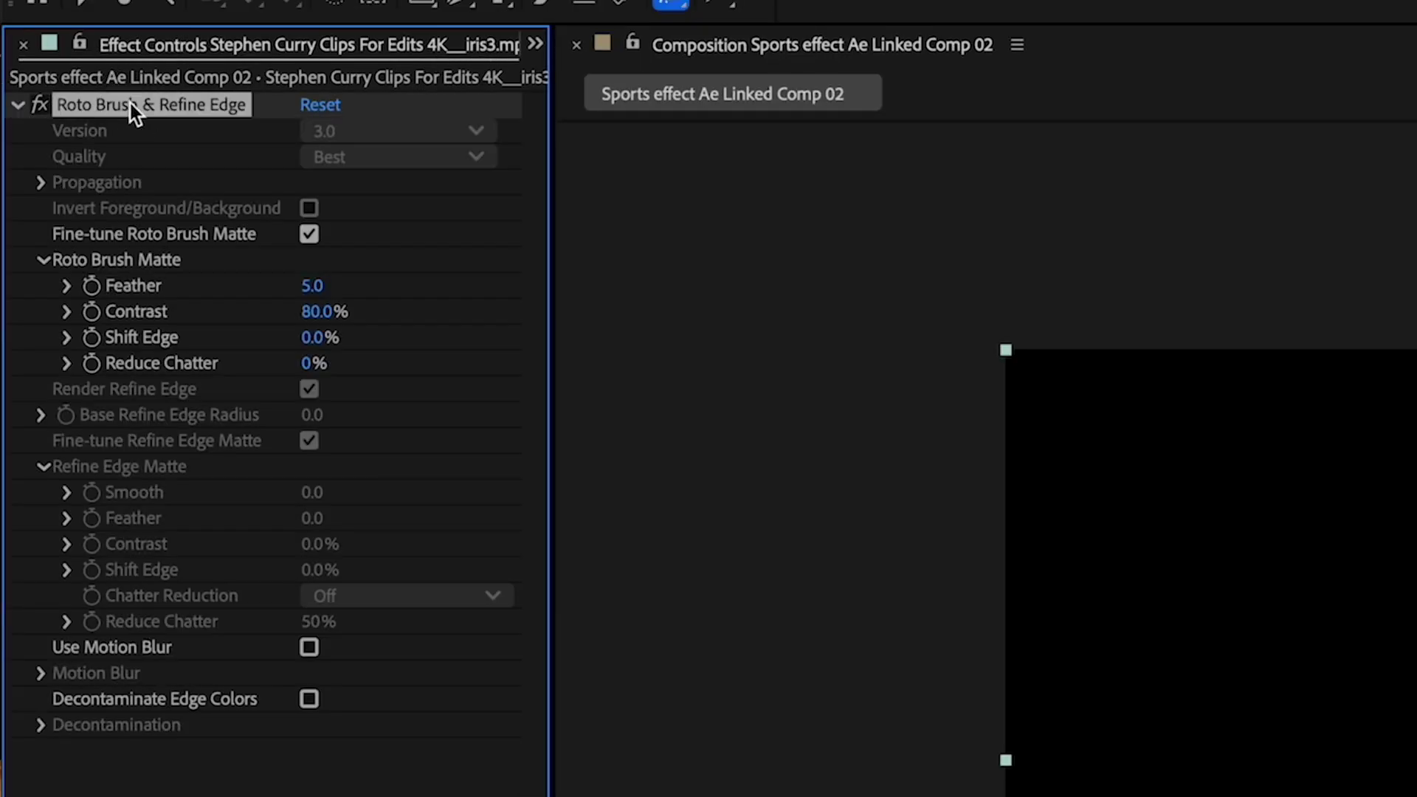
pyautogui.press('Delete')
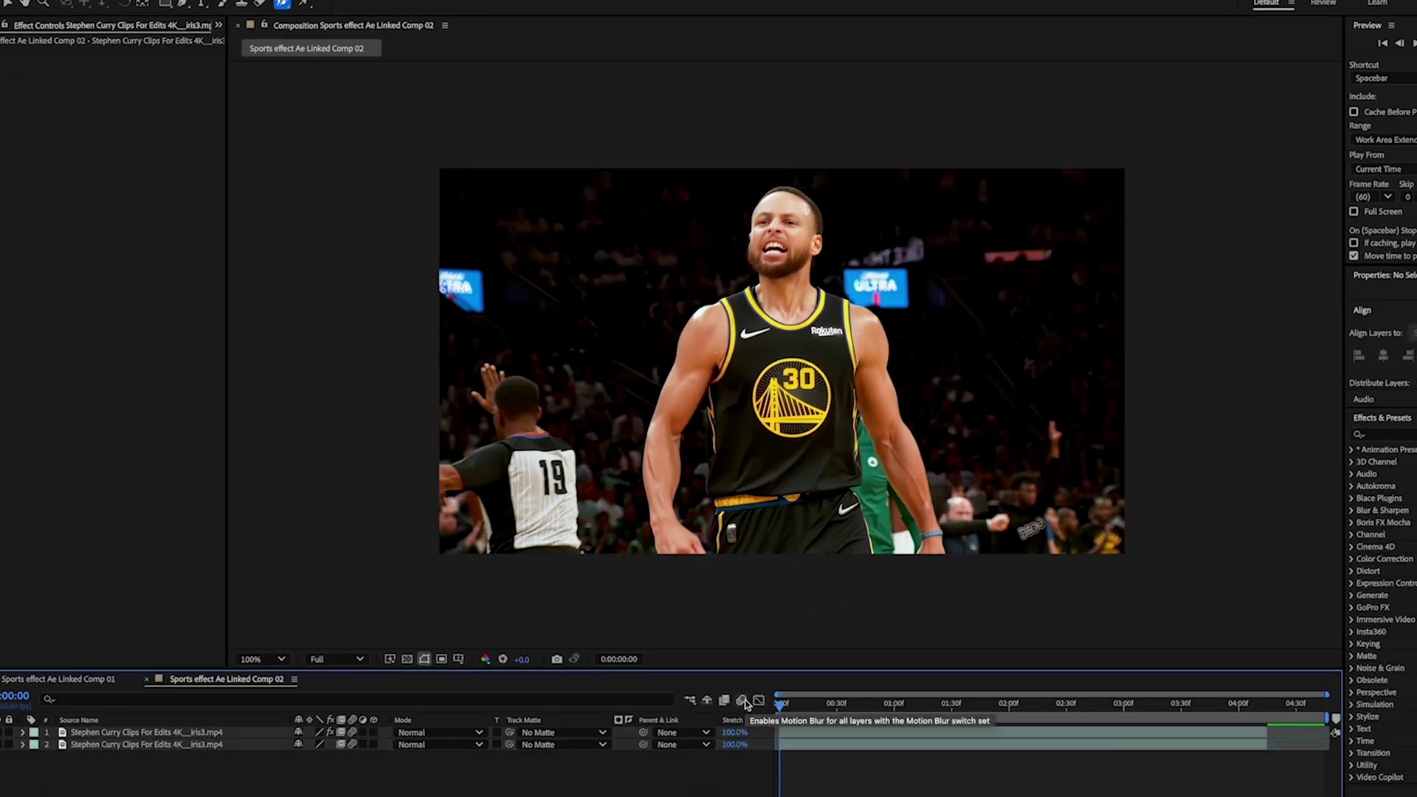
# Step: Apply the Black & White effect to the bottom clip layer
pyautogui.click(146, 744)
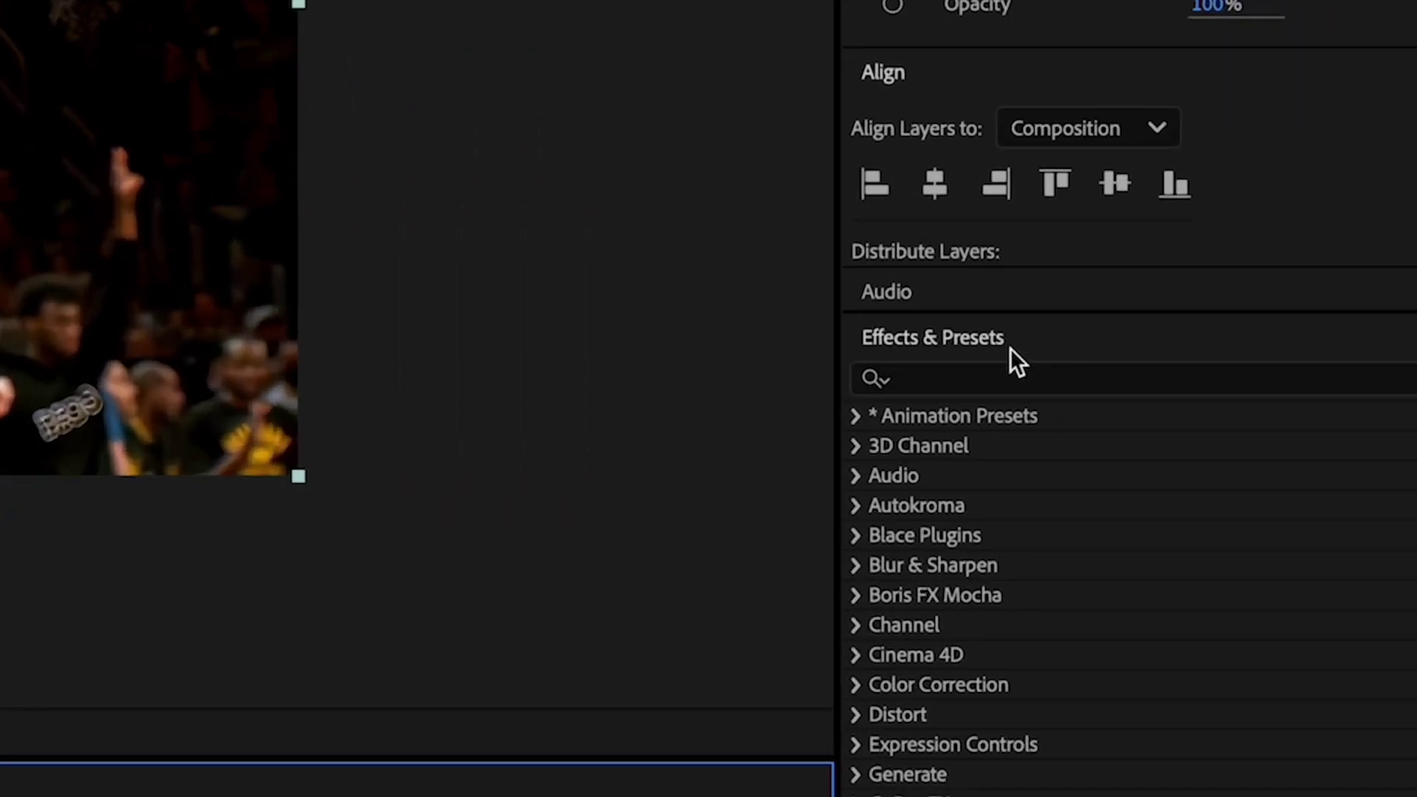
pyautogui.click(968, 338)
pyautogui.click(1021, 325)
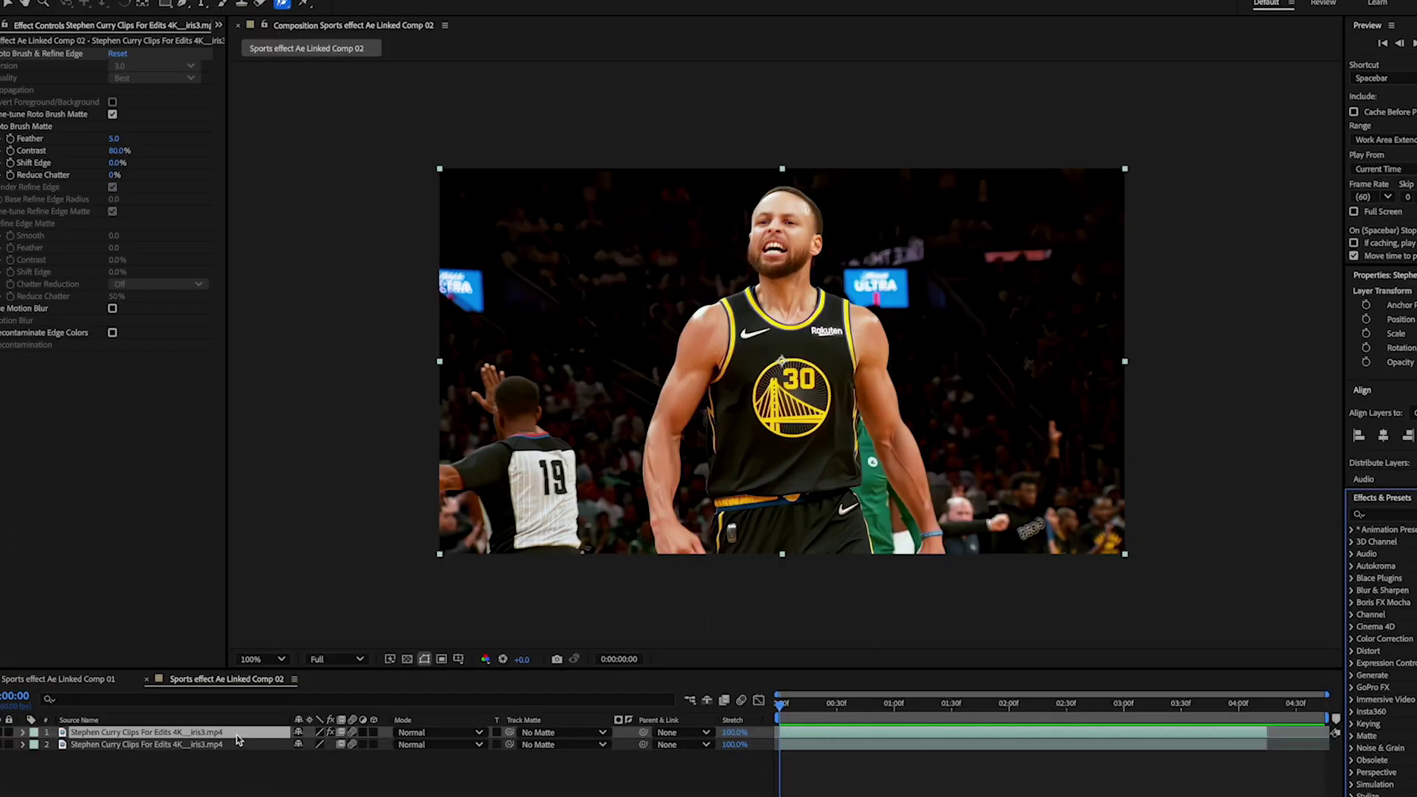
pyautogui.click(239, 745)
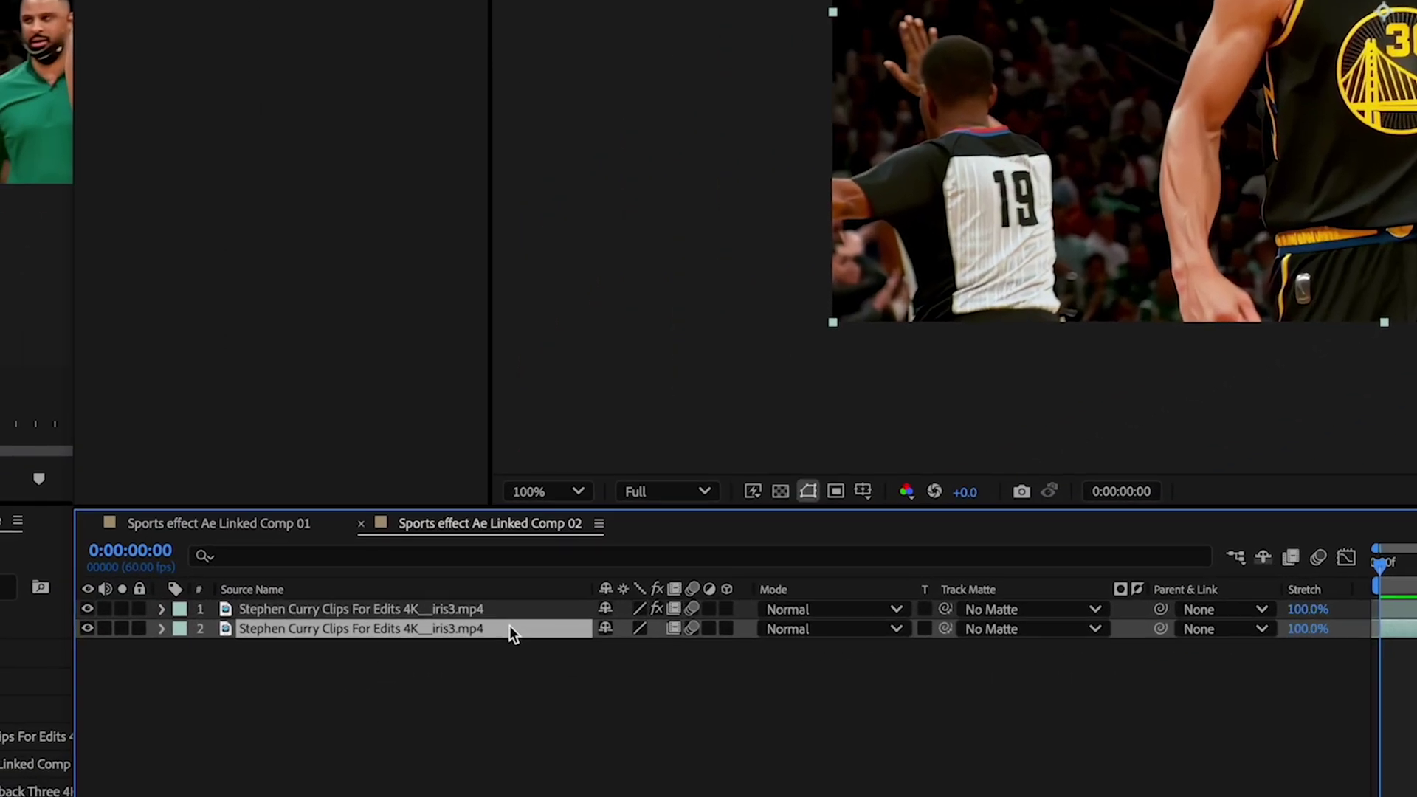
pyautogui.hotkey('ctrl', 'space')
pyautogui.write('v')
pyautogui.press('BackSpace')
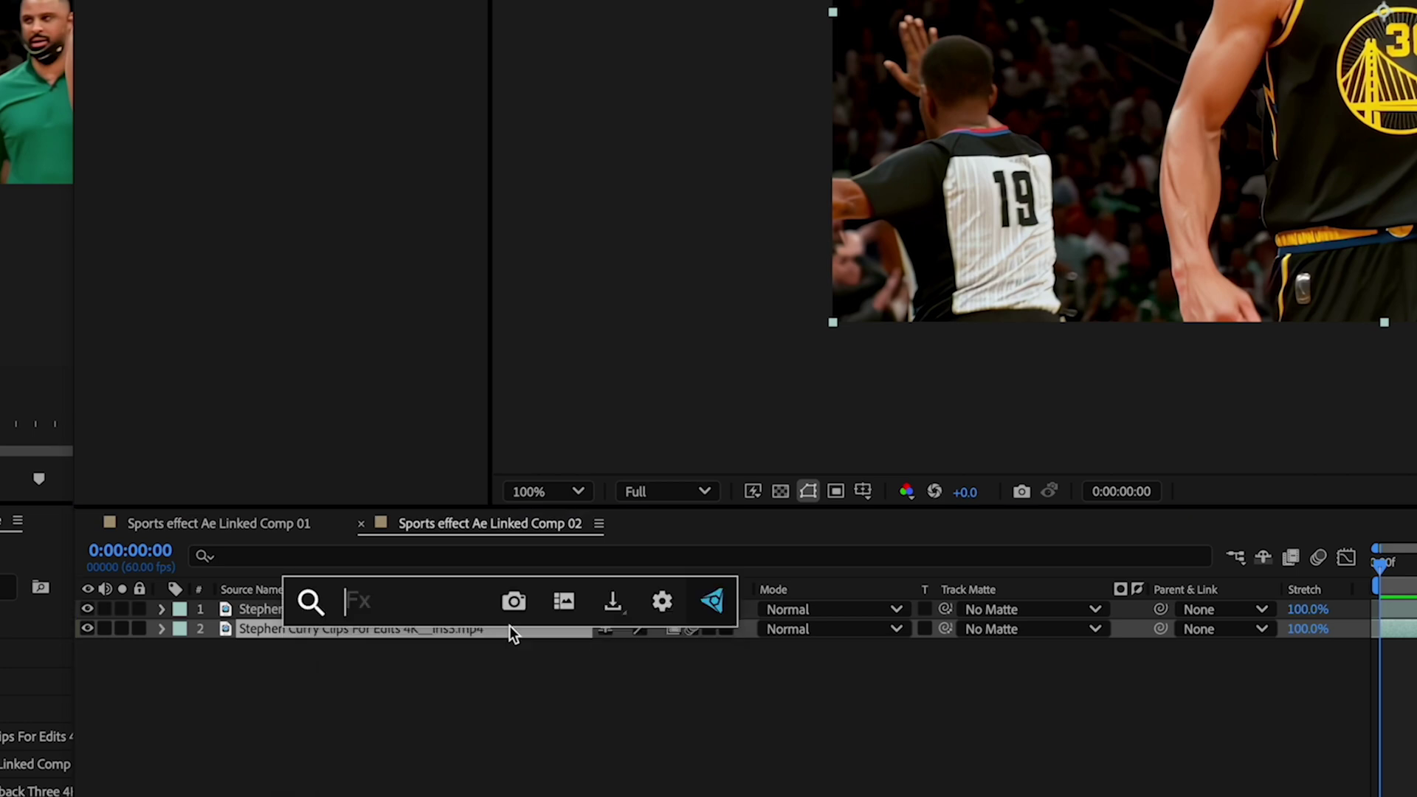
pyautogui.write('bla')
pyautogui.press('Return')
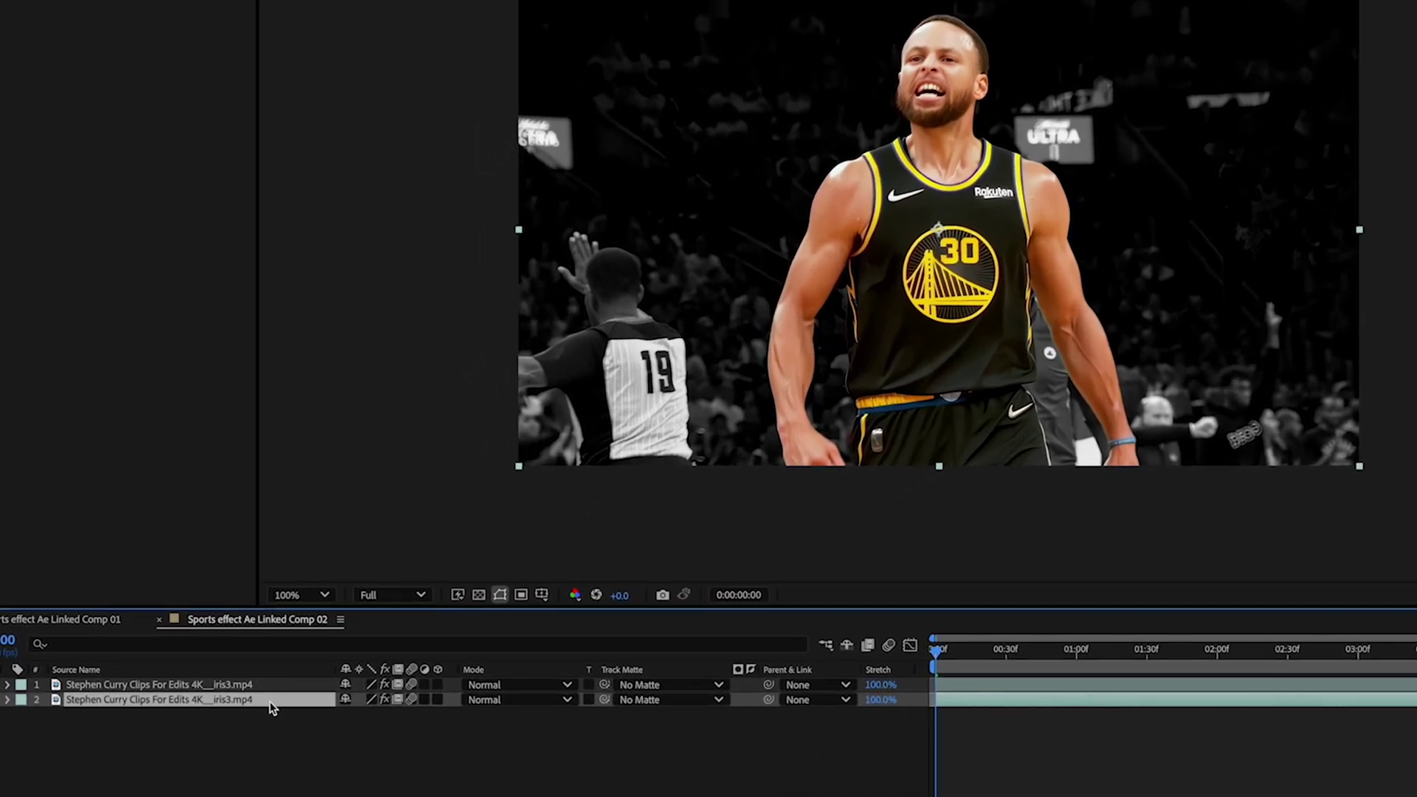
# Step: Add the Radial Blur effect to the bottom clip layer
pyautogui.hotkey('ctrl', 'space')
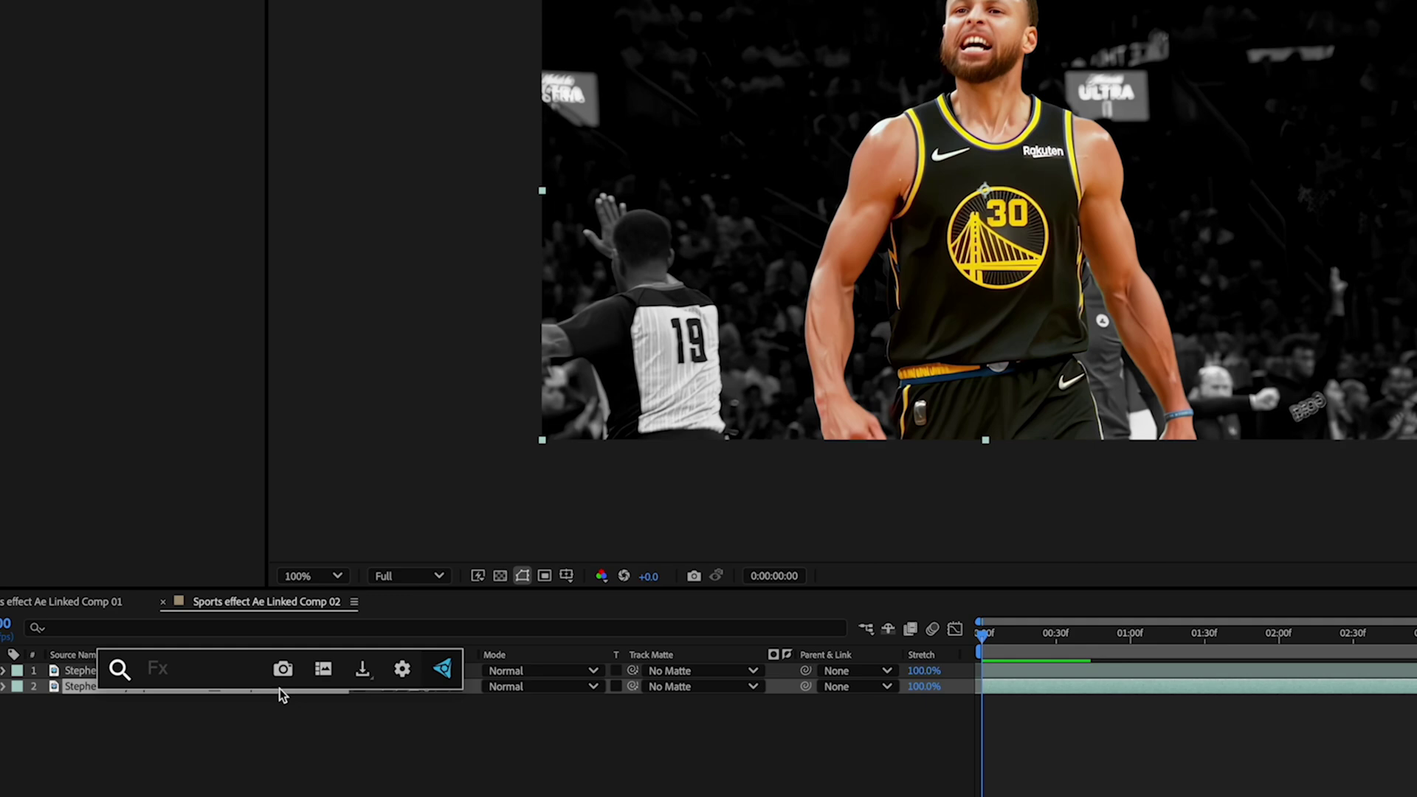
pyautogui.write('r')
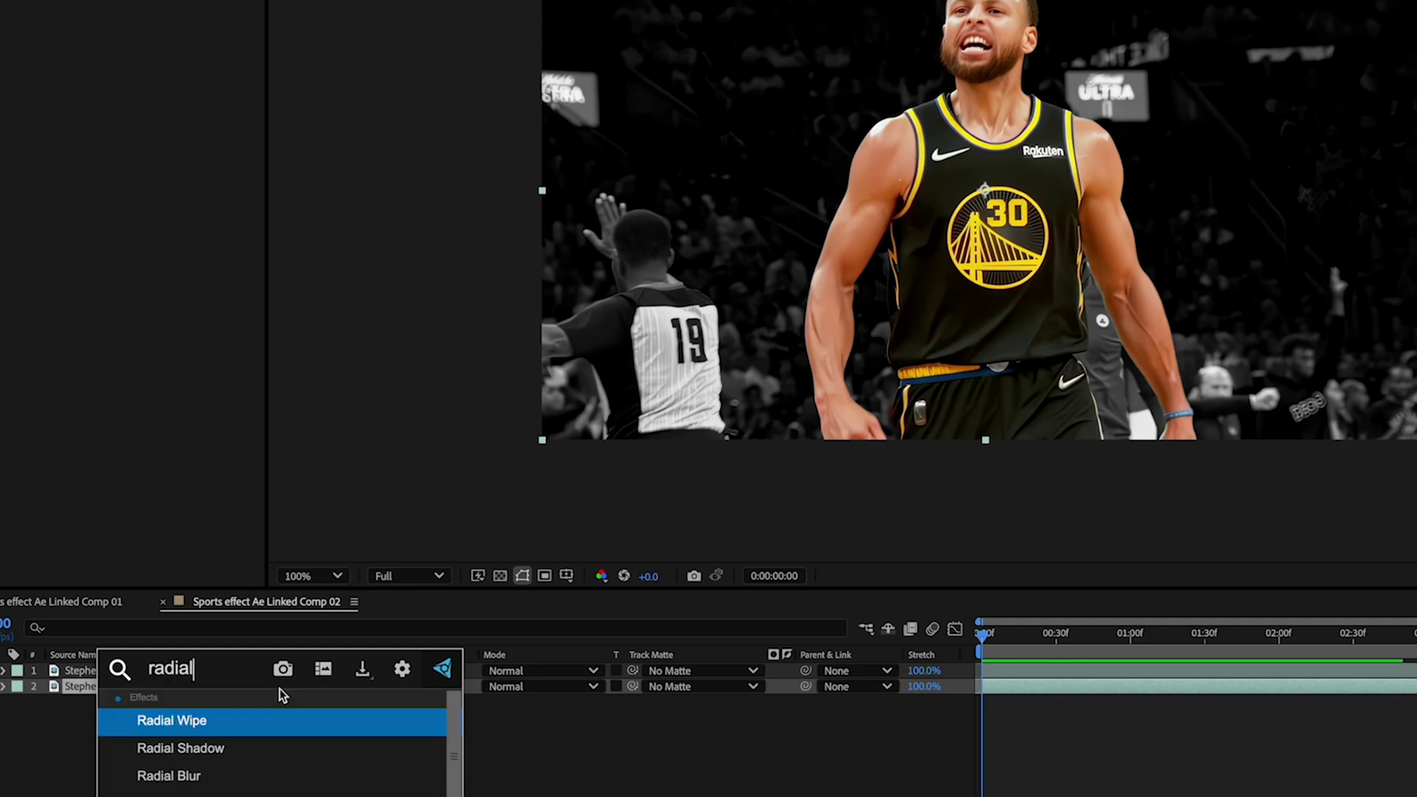
pyautogui.write('adial')
pyautogui.press('Down')
pyautogui.press('Down')
pyautogui.press('Return')
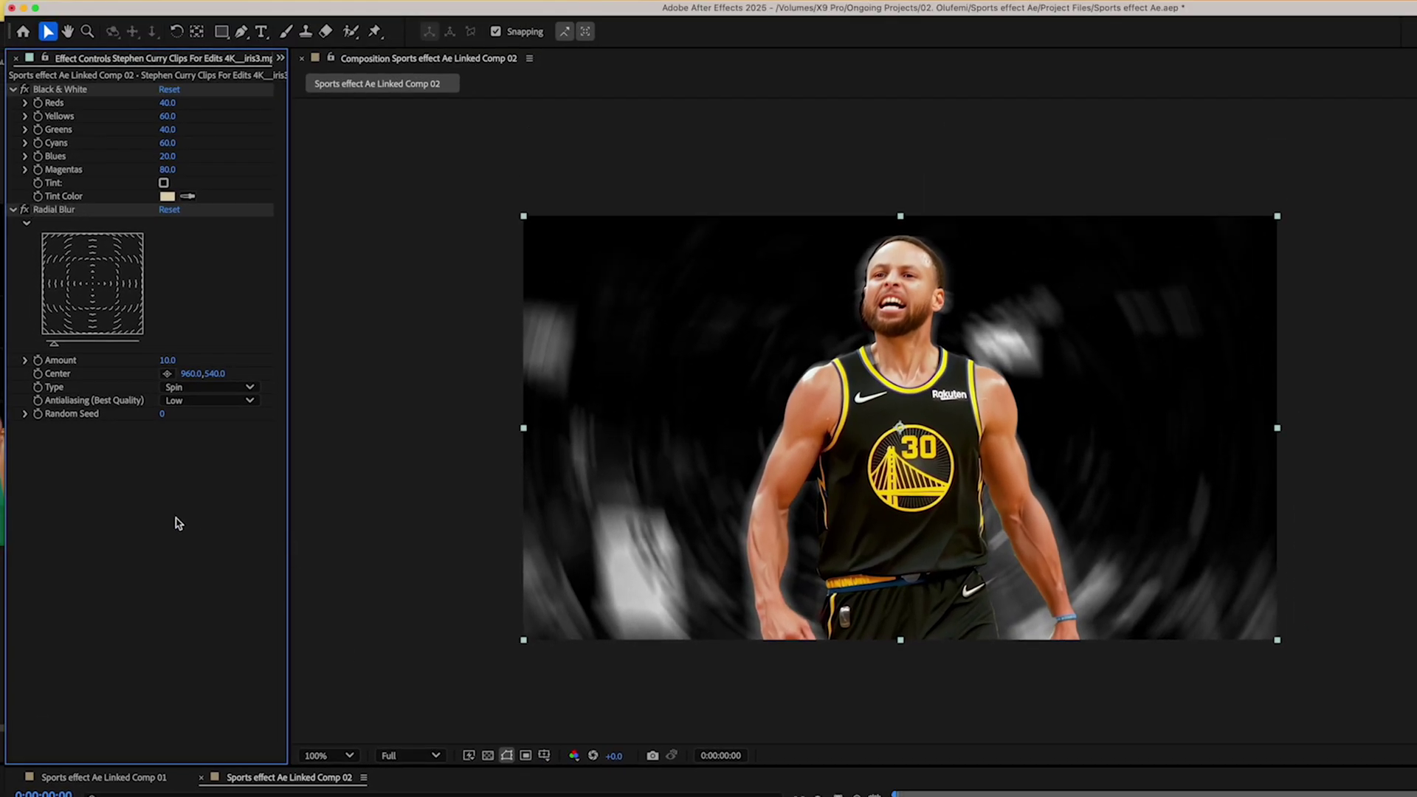
# Step: Set the Radial Blur amount on the background layer to 7
pyautogui.moveTo(166, 359); pyautogui.dragTo(165, 364)
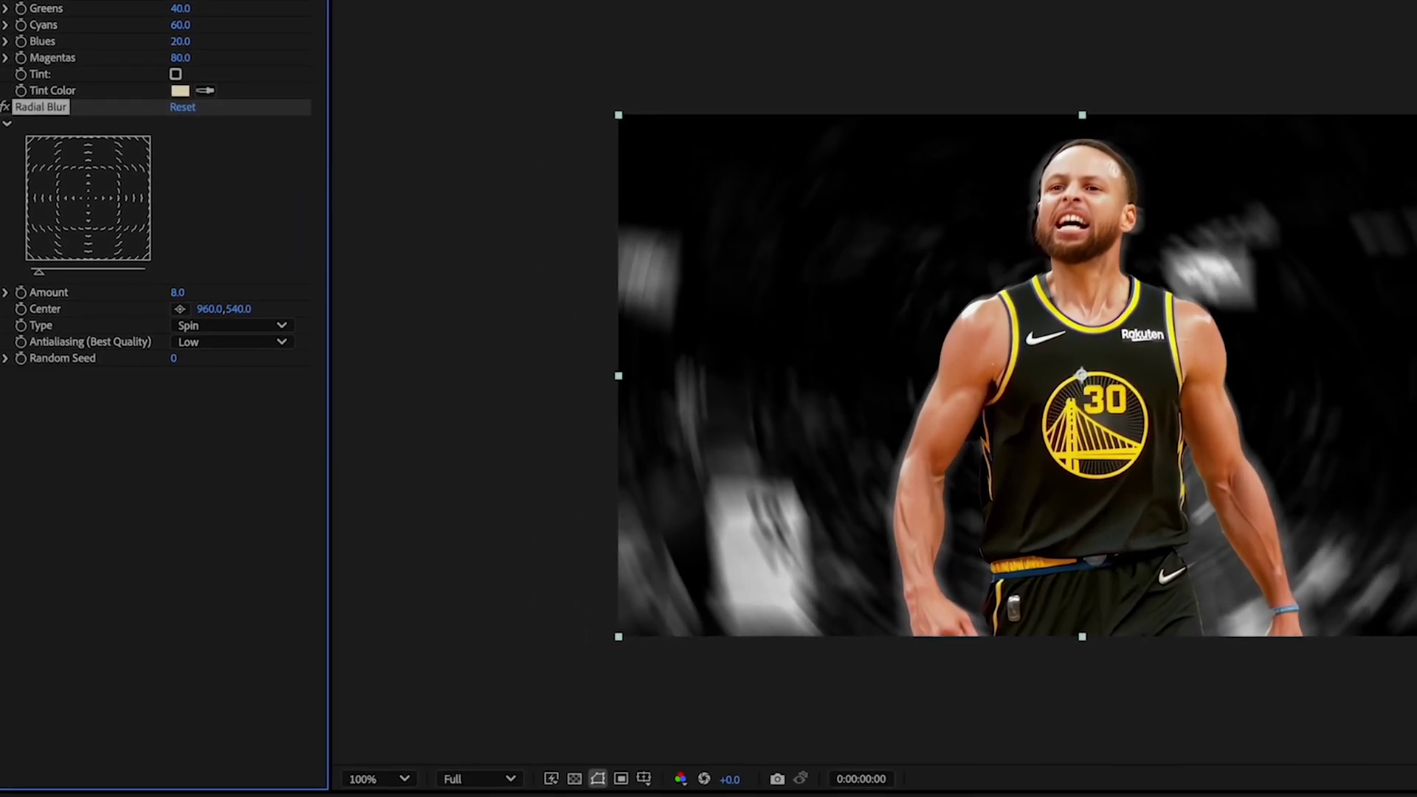
pyautogui.moveTo(889, 748)
pyautogui.mouseDown()
pyautogui.moveTo(1019, 748)
pyautogui.moveTo(886, 748)
pyautogui.mouseUp()
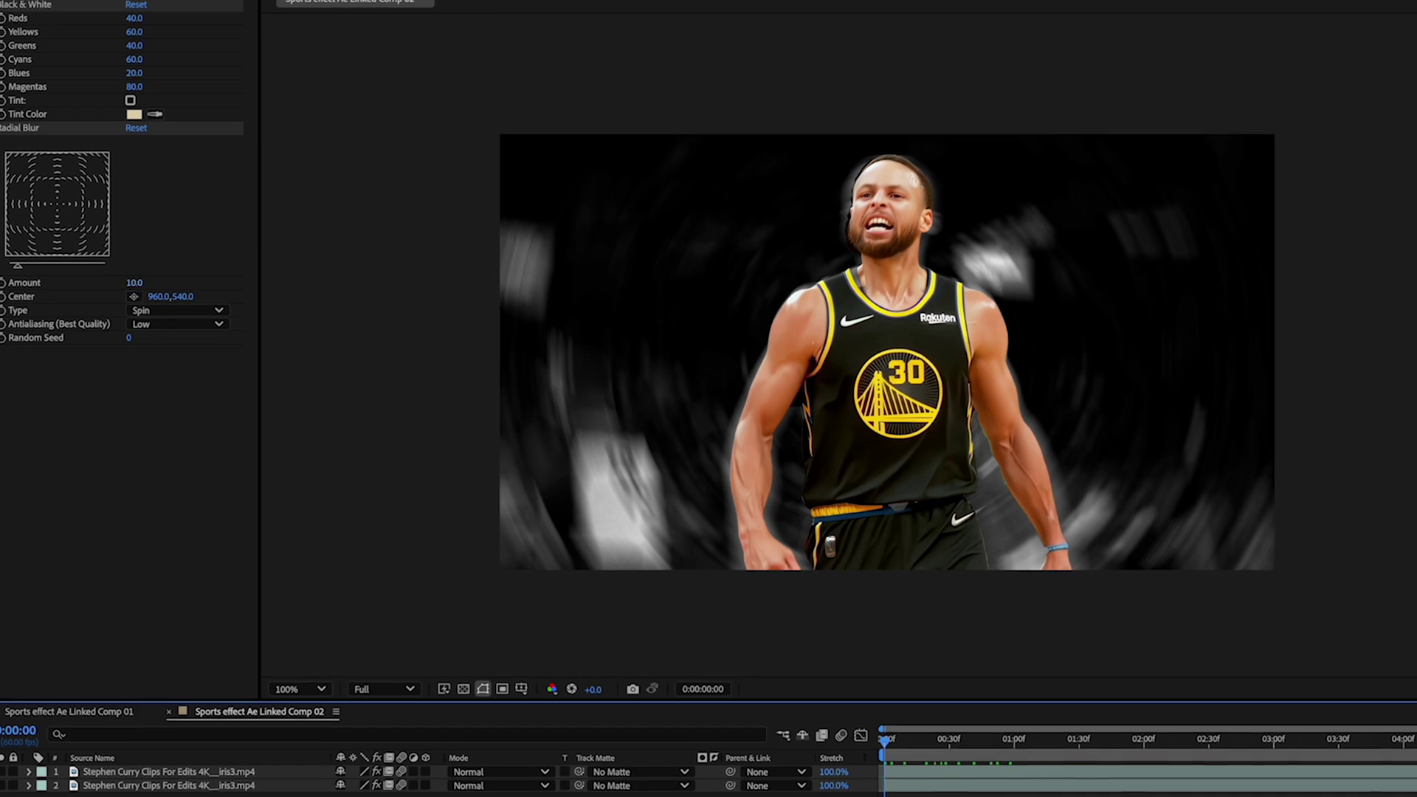
pyautogui.click(138, 283)
pyautogui.write('7')
pyautogui.press('Return')
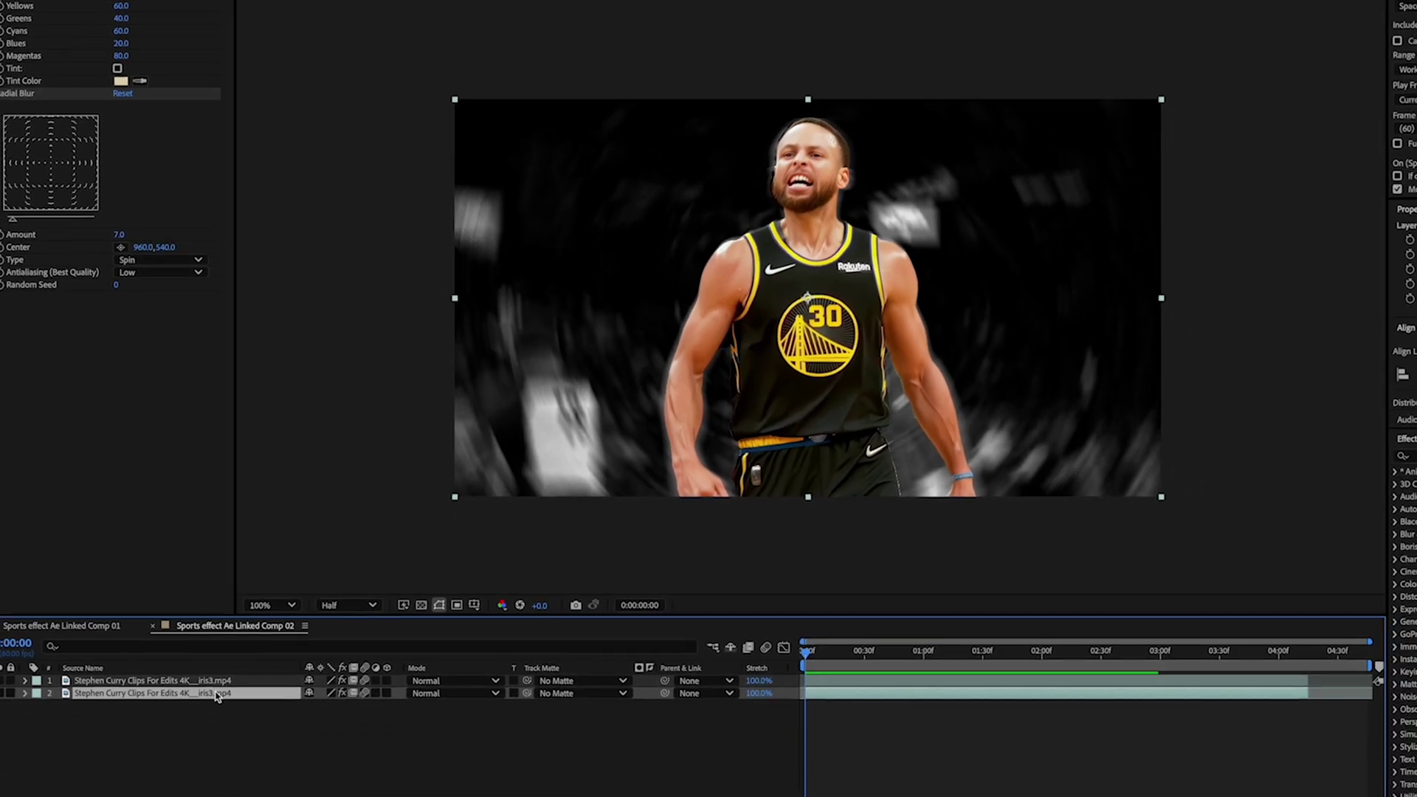
# Step: Add the CC Lens effect to the bottom clip layer and set its size to 500
pyautogui.click(217, 796)
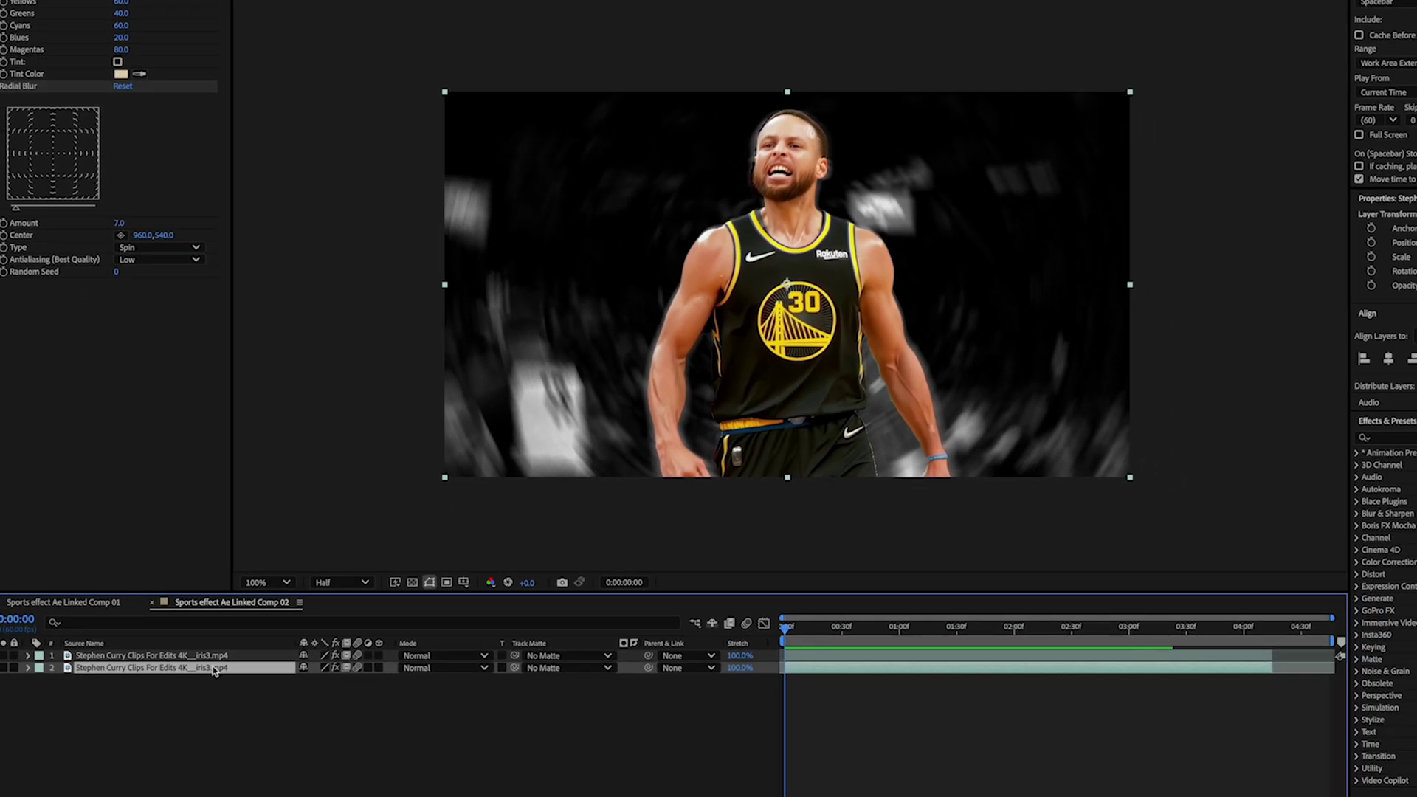
pyautogui.hotkey('ctrl', 'space')
pyautogui.write('cc lens')
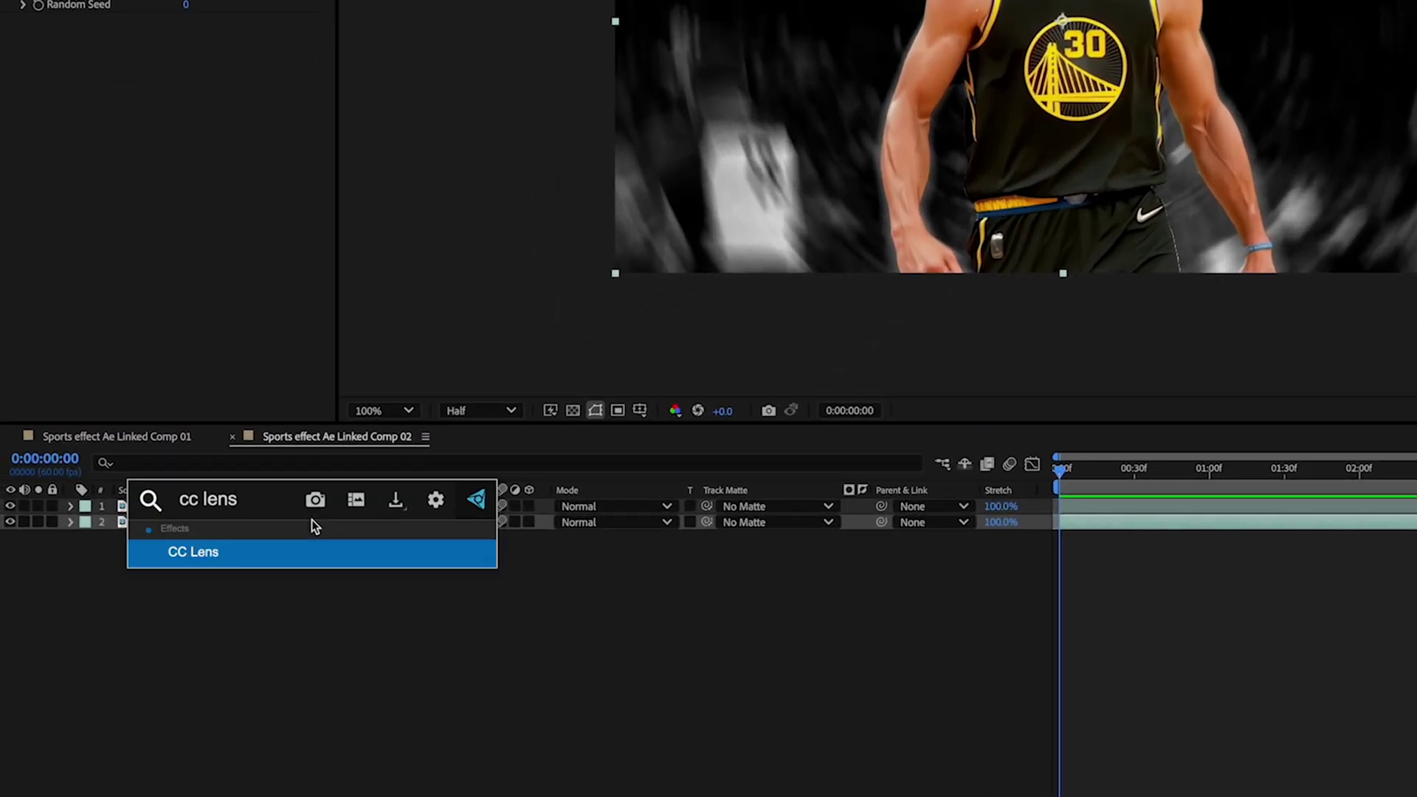
pyautogui.press('Return')
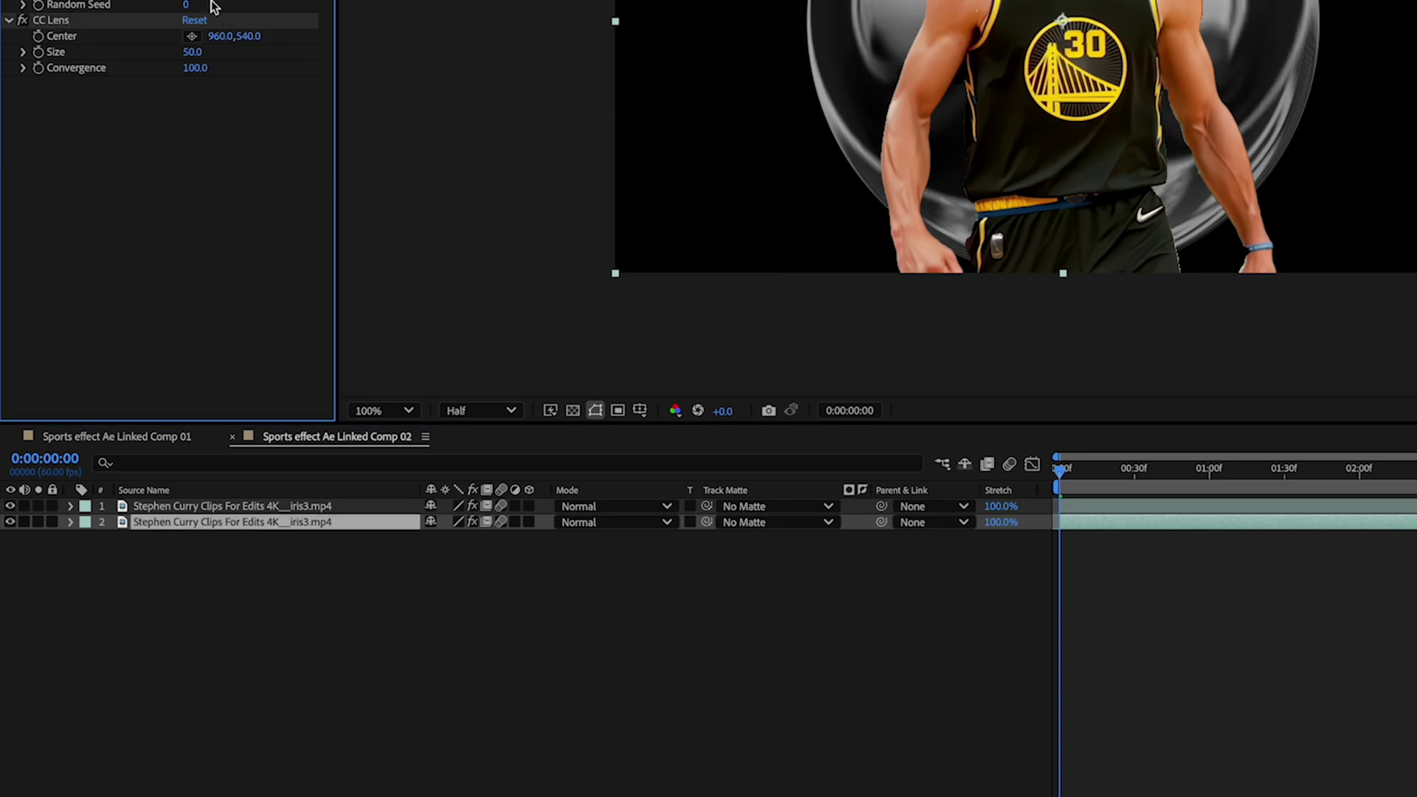
pyautogui.moveTo(192, 53); pyautogui.dragTo(509, 42)
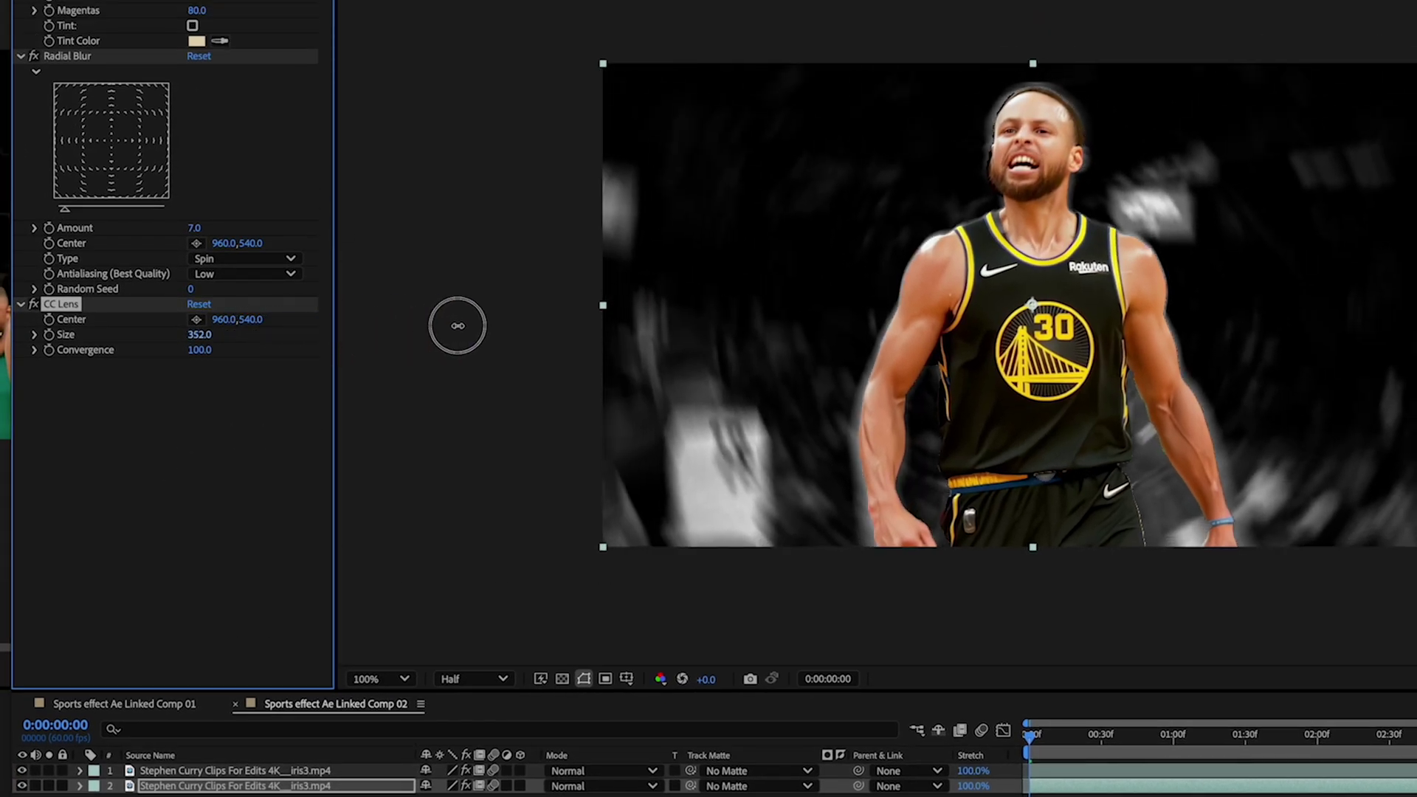
pyautogui.moveTo(199, 336); pyautogui.dragTo(293, 336)
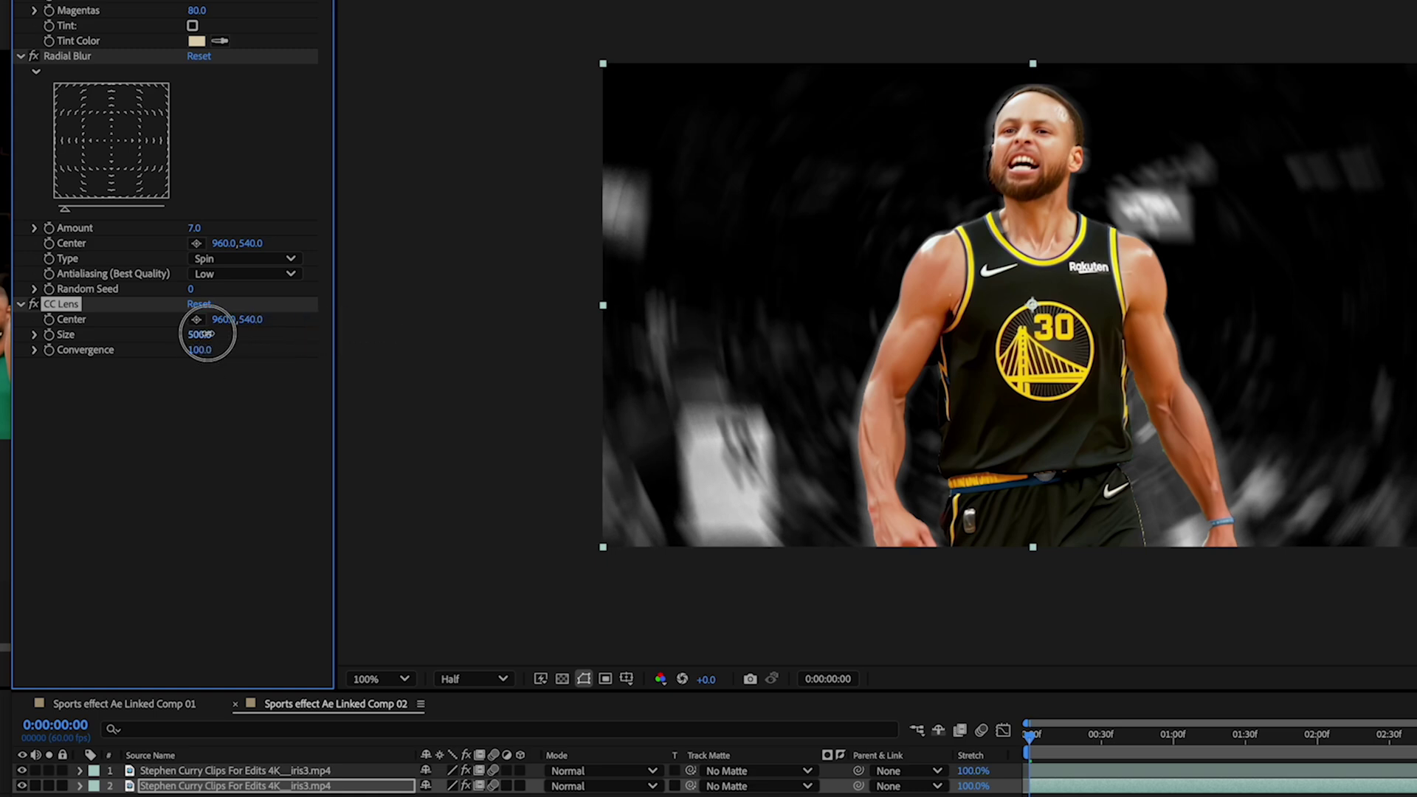
# Step: Set the CC Lens size to 450 and compare the background with the effect off and on
pyautogui.moveTo(207, 334)
pyautogui.mouseDown()
pyautogui.moveTo(174, 335)
pyautogui.moveTo(214, 341)
pyautogui.mouseUp()
pyautogui.click(967, 743)
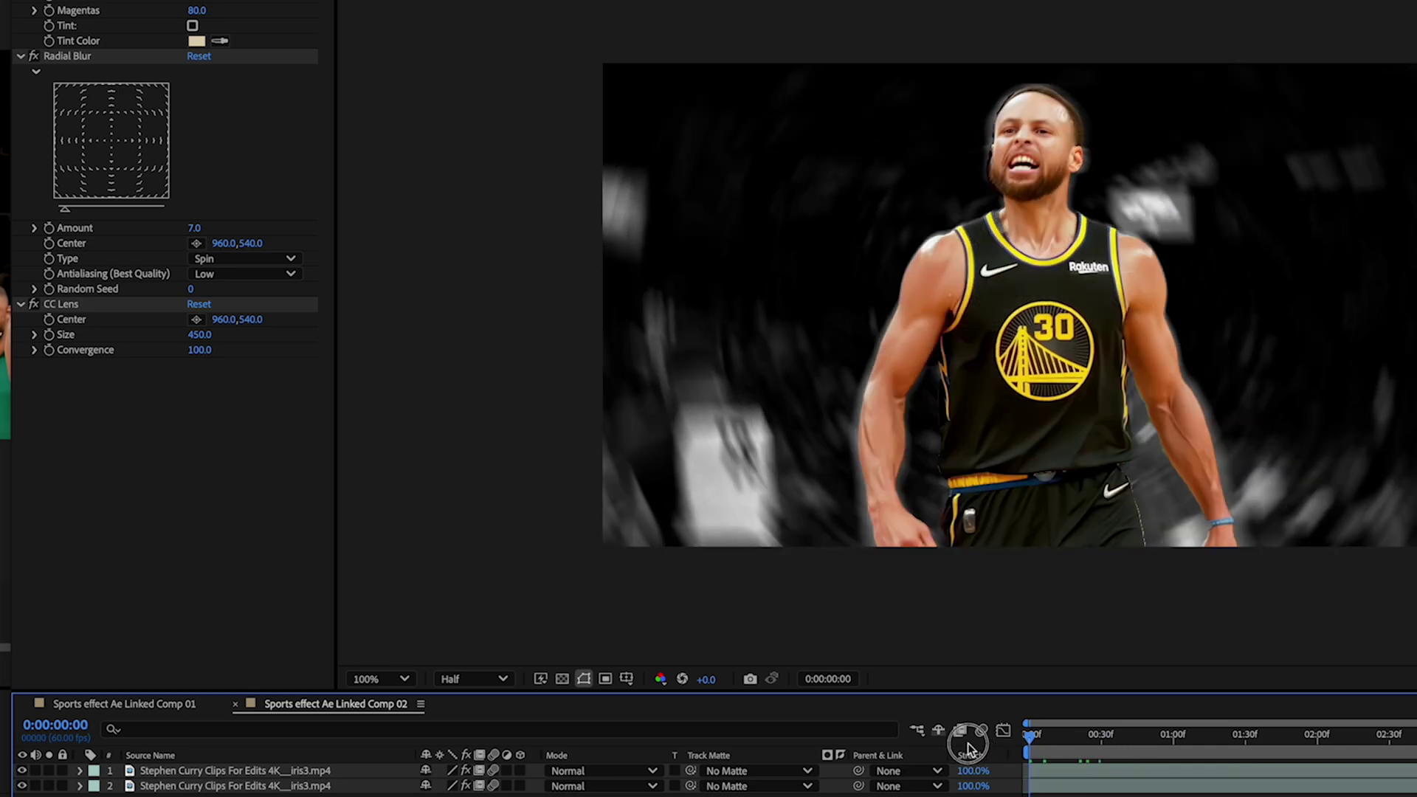
pyautogui.moveTo(1033, 741); pyautogui.dragTo(1183, 738)
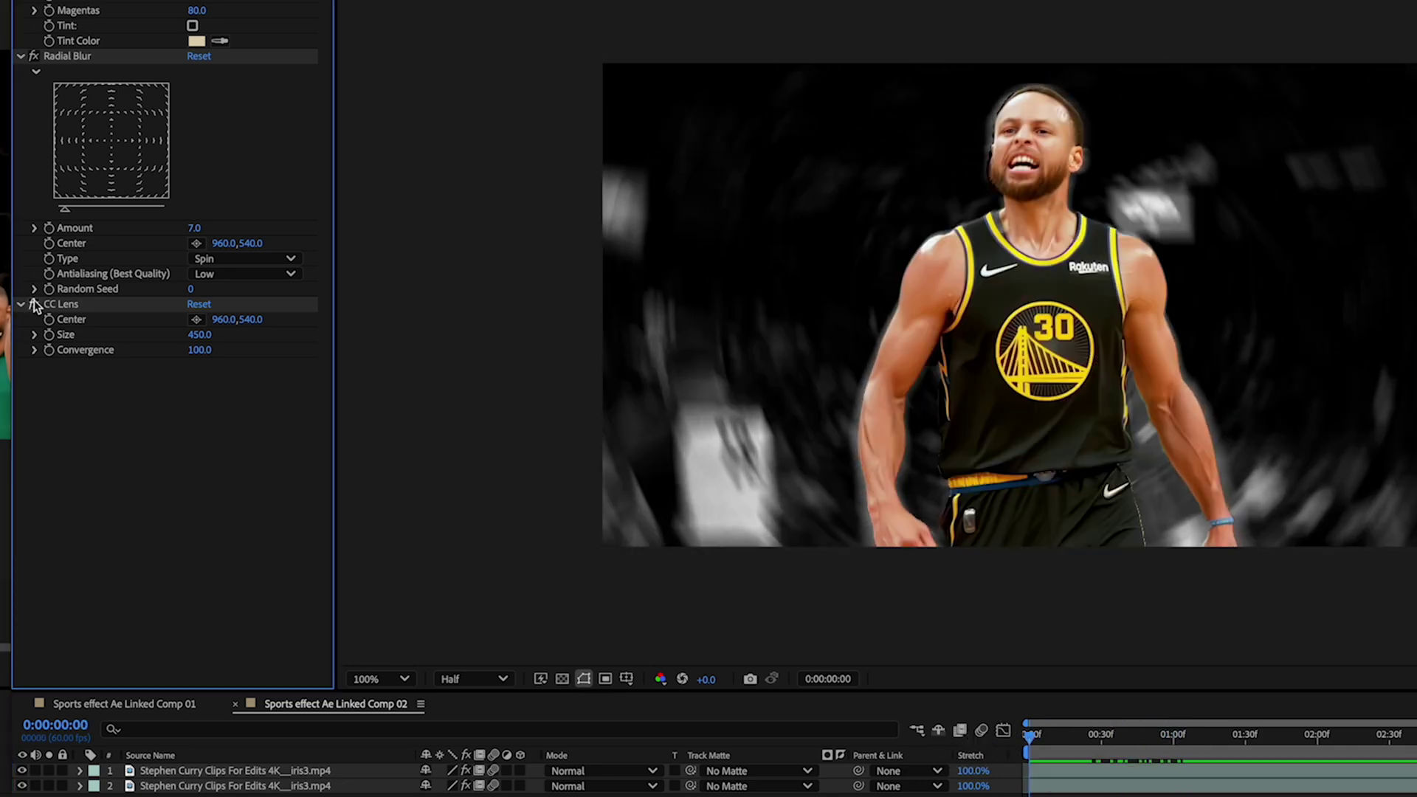
pyautogui.click(34, 301)
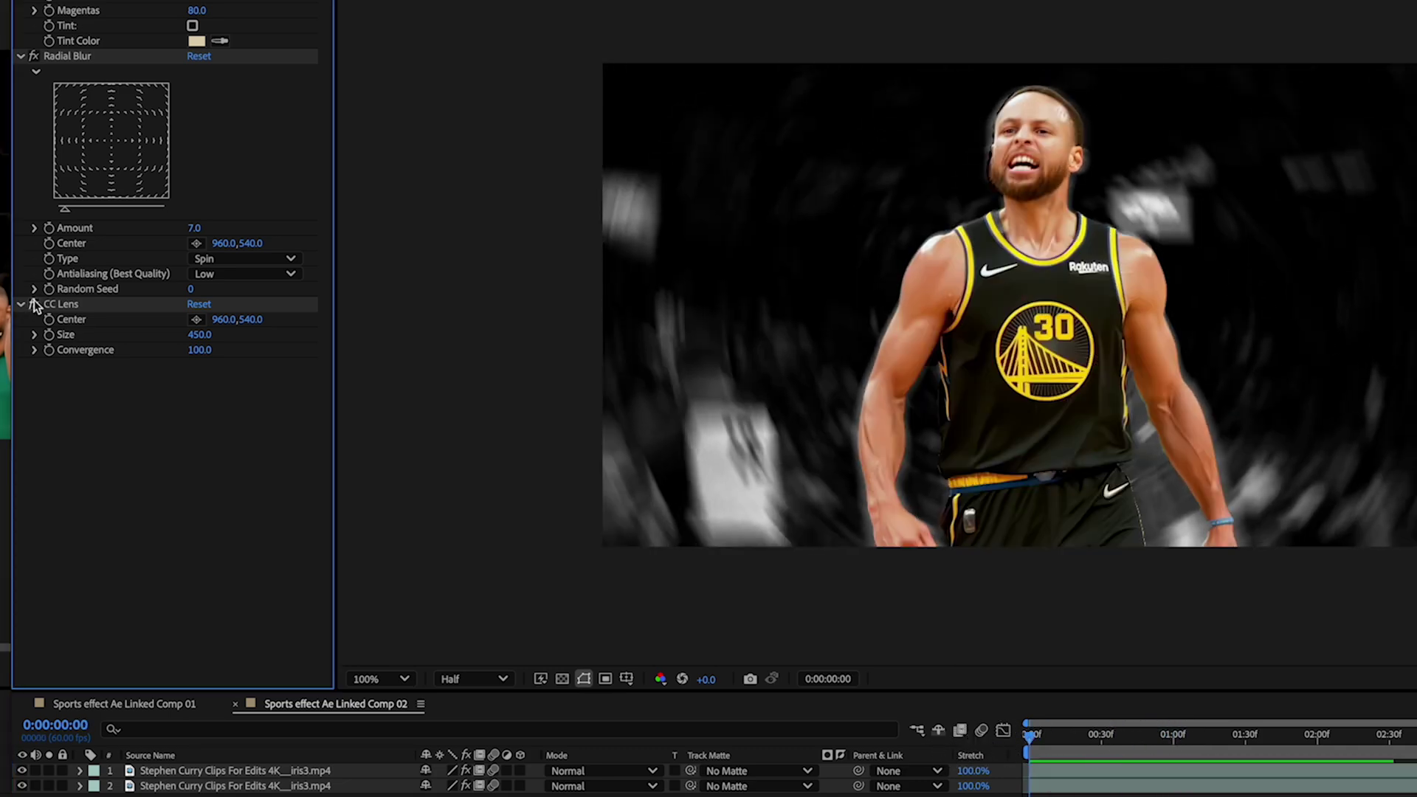
pyautogui.click(34, 301)
pyautogui.click(34, 301)
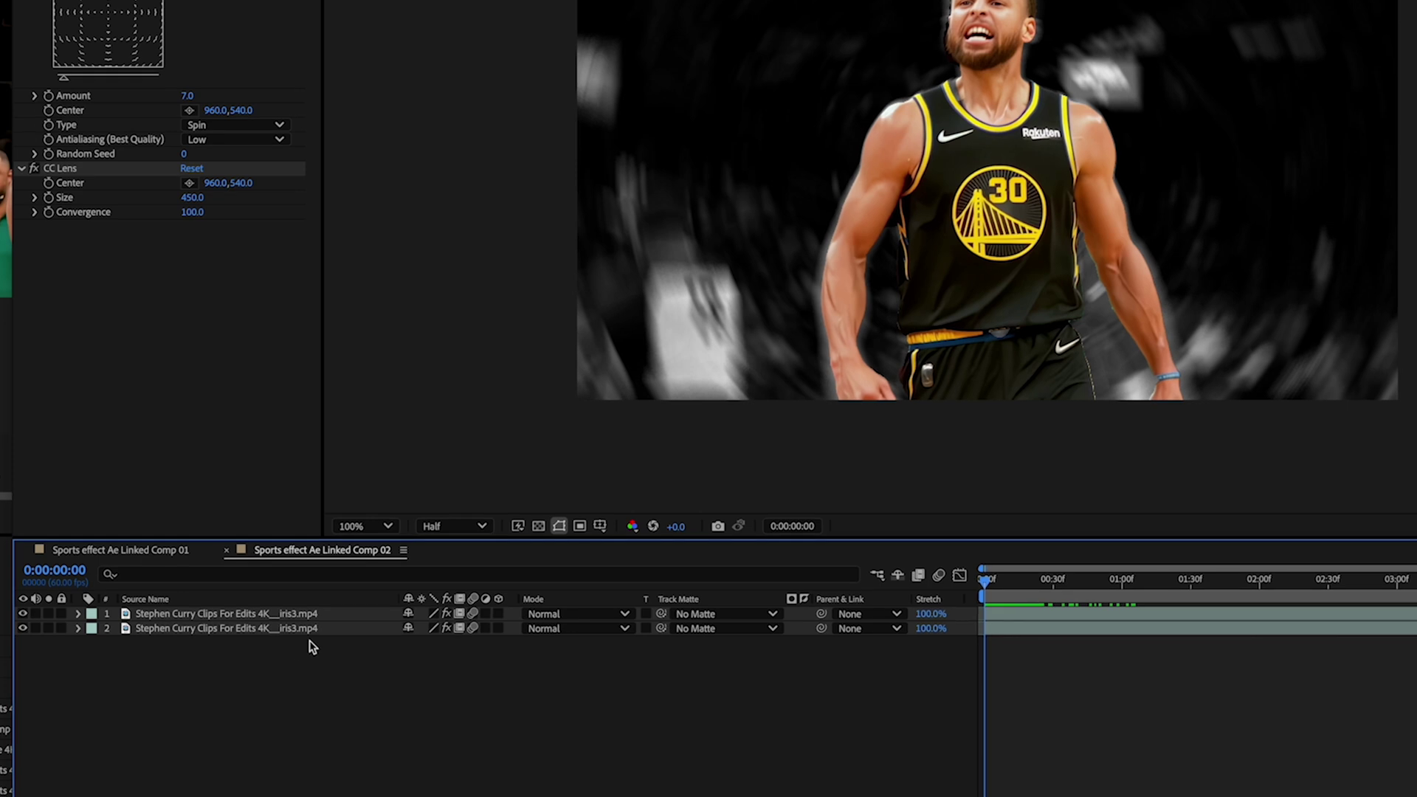
# Step: Add VR Chromatic Aberrations to the bottom clip layer and set its red and blue aberration to 0
pyautogui.click(313, 629)
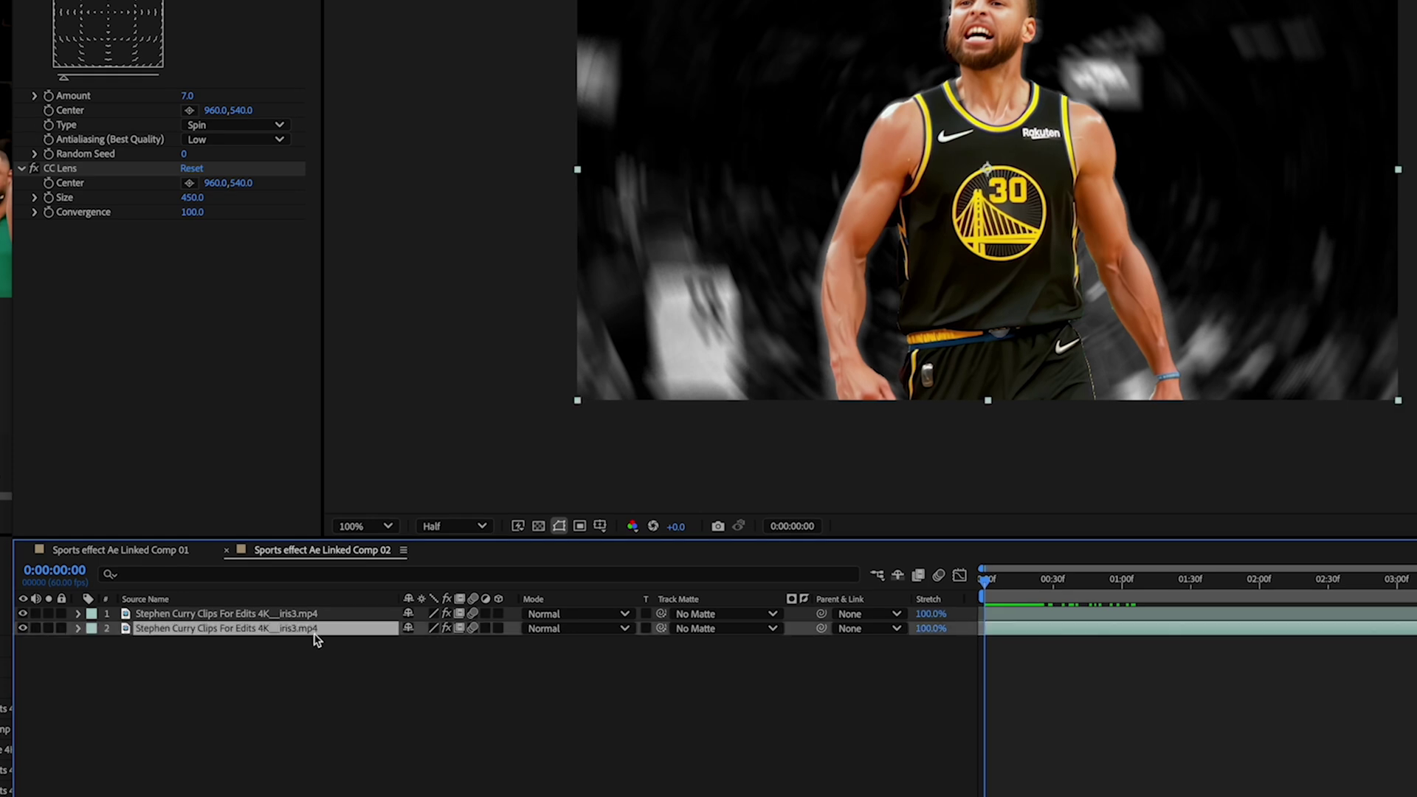
pyautogui.hotkey('ctrl', 'space')
pyautogui.write('chr')
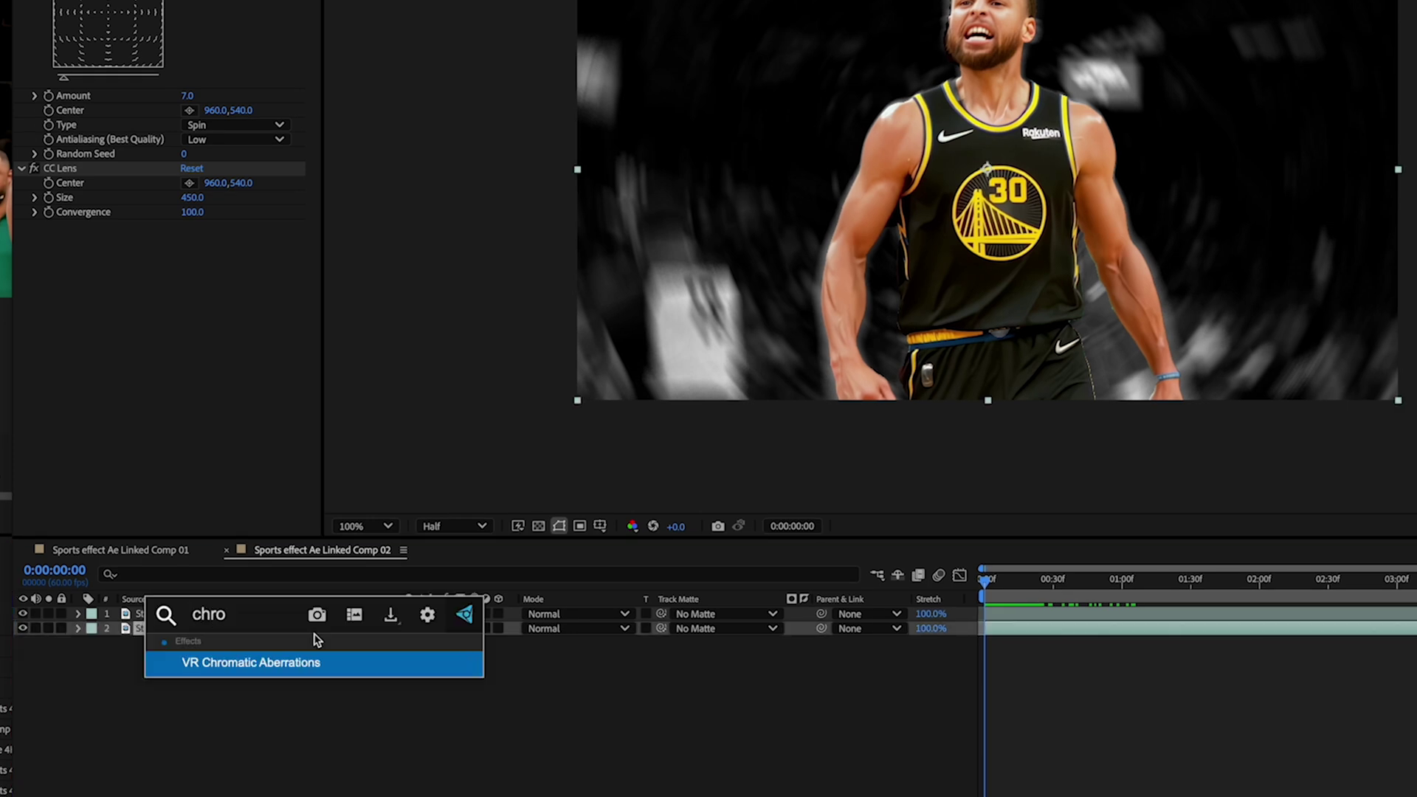
pyautogui.press('Return')
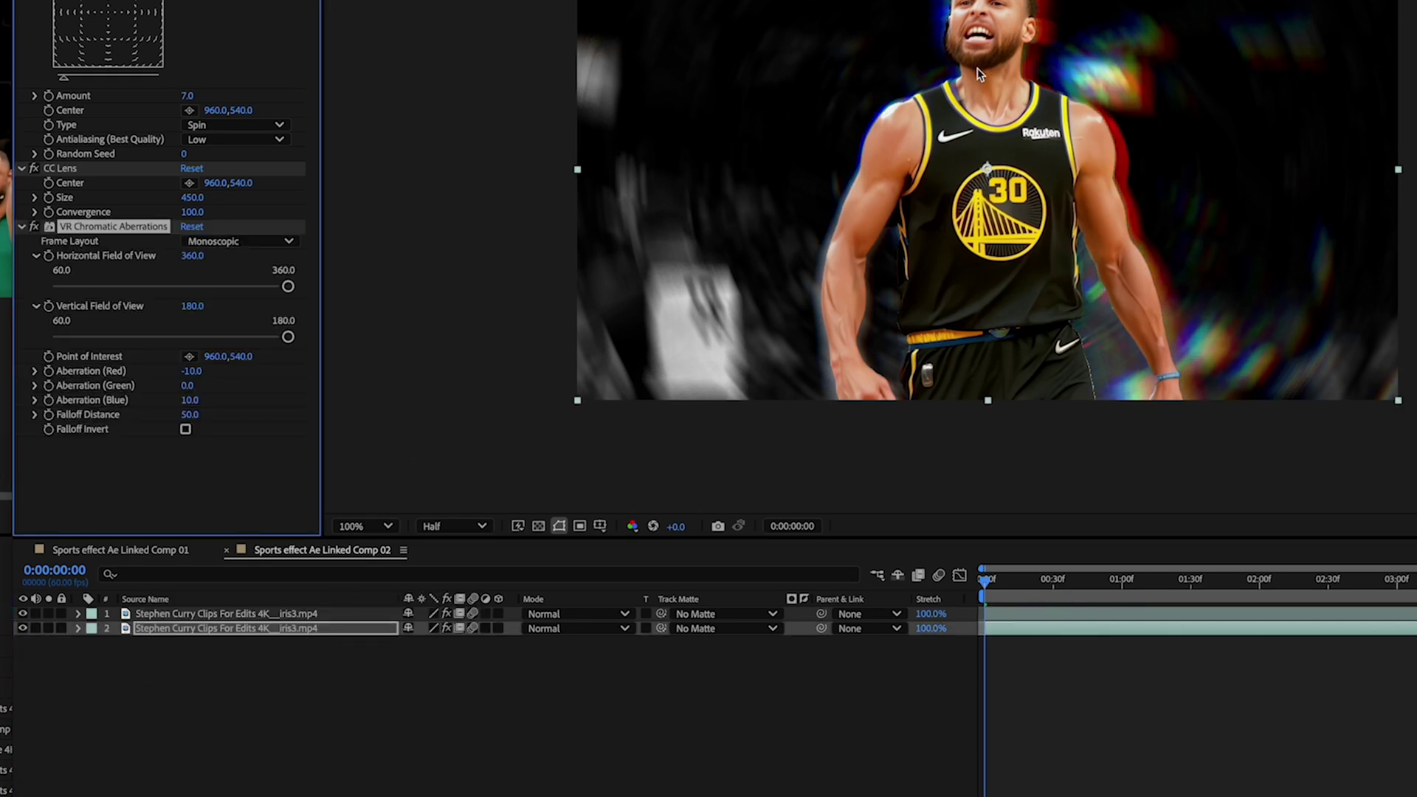
pyautogui.click(198, 370)
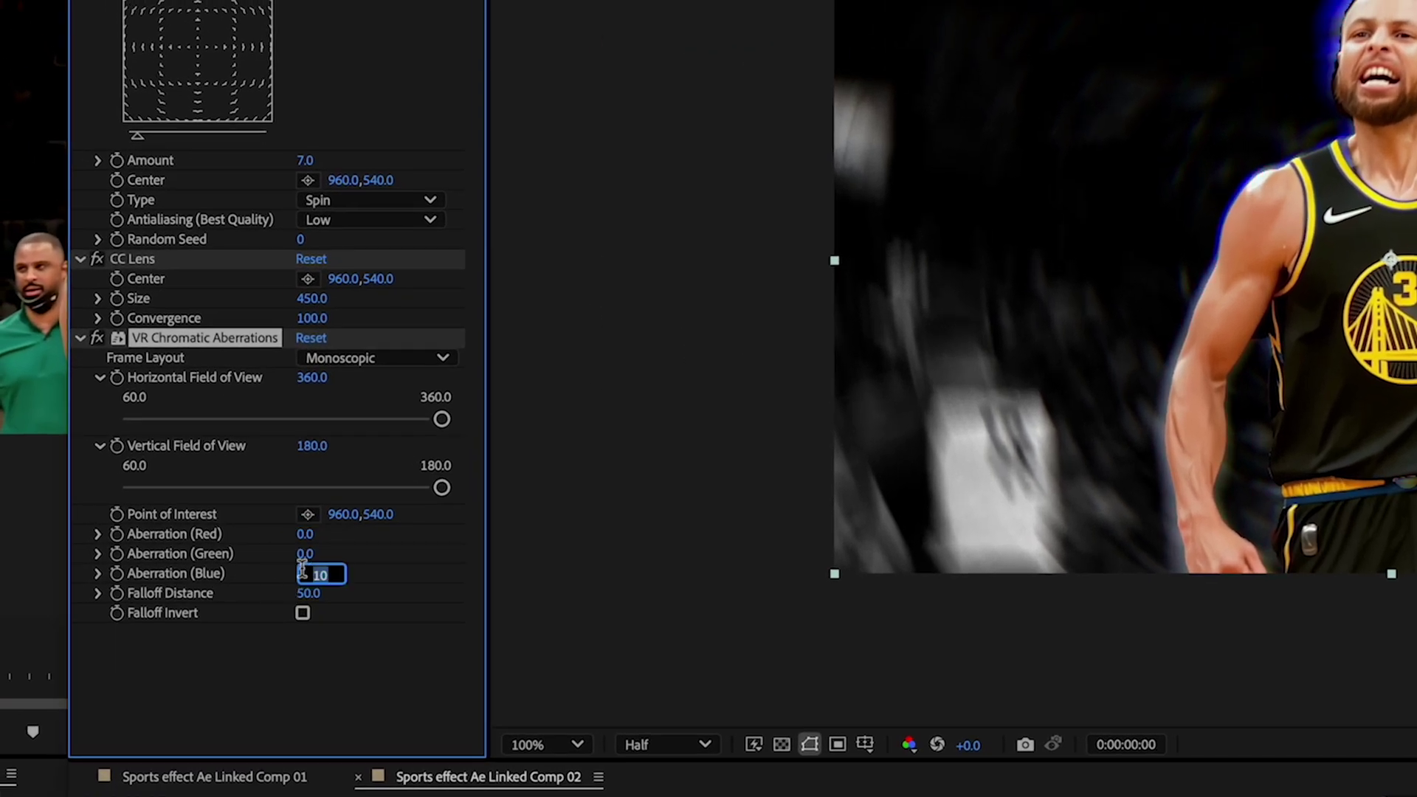
pyautogui.write('0')
pyautogui.press('Return')
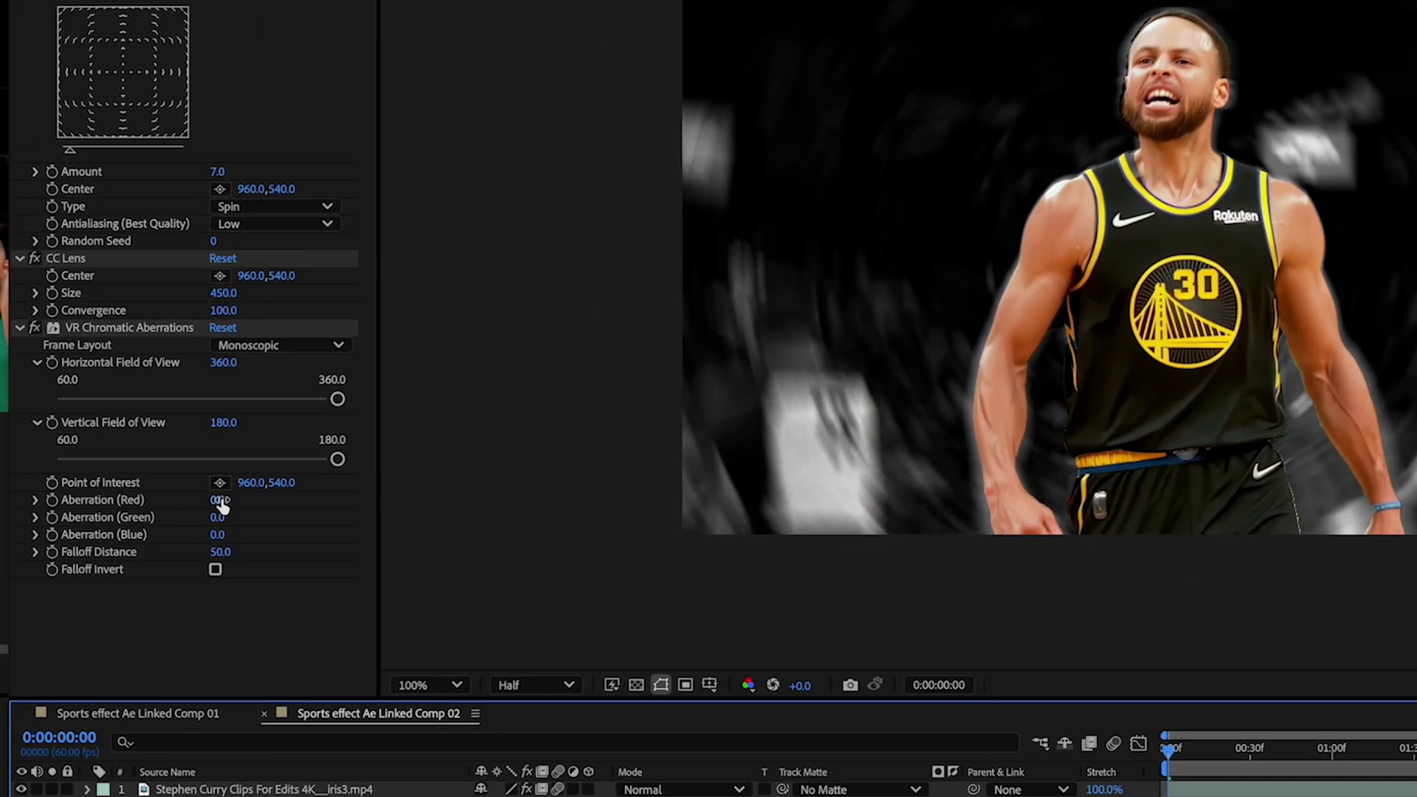
# Step: Set the chromatic aberration to 2.3 red, -1.4 green and 0.2 blue, and preview the composition
pyautogui.moveTo(306, 534); pyautogui.dragTo(325, 534)
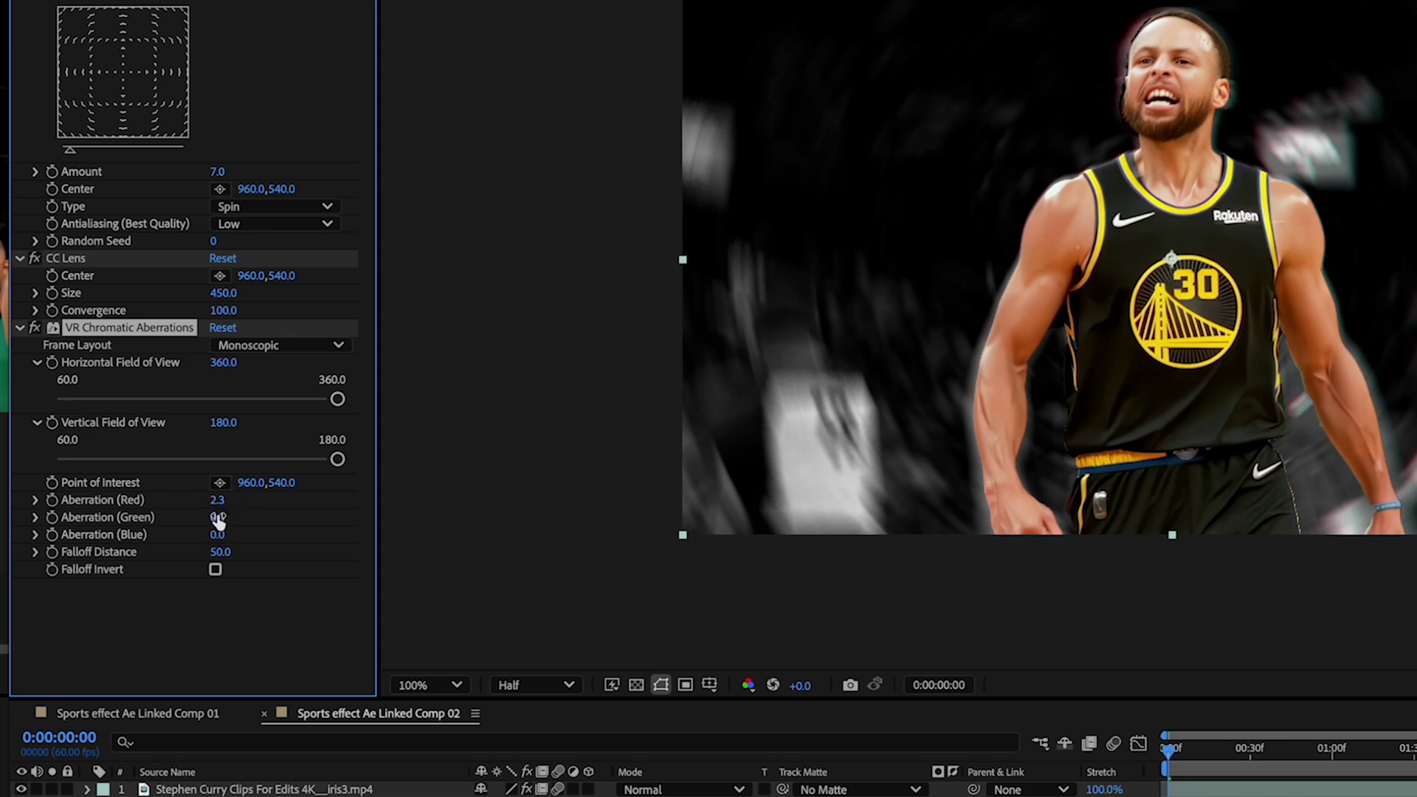
pyautogui.moveTo(218, 517)
pyautogui.mouseDown()
pyautogui.moveTo(241, 516)
pyautogui.moveTo(200, 515)
pyautogui.mouseUp()
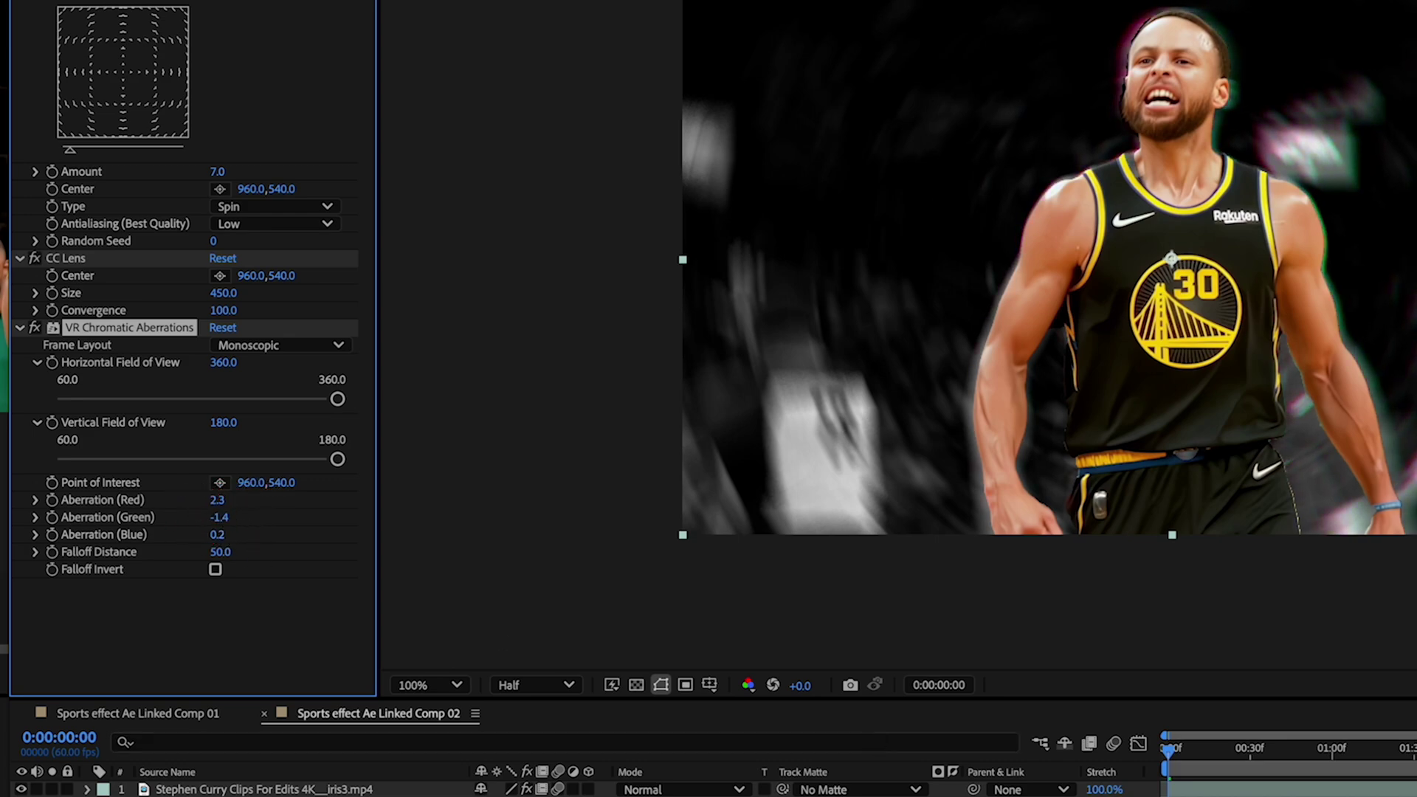
pyautogui.click(1255, 784)
pyautogui.press('space')
pyautogui.press('space')
pyautogui.press('space')
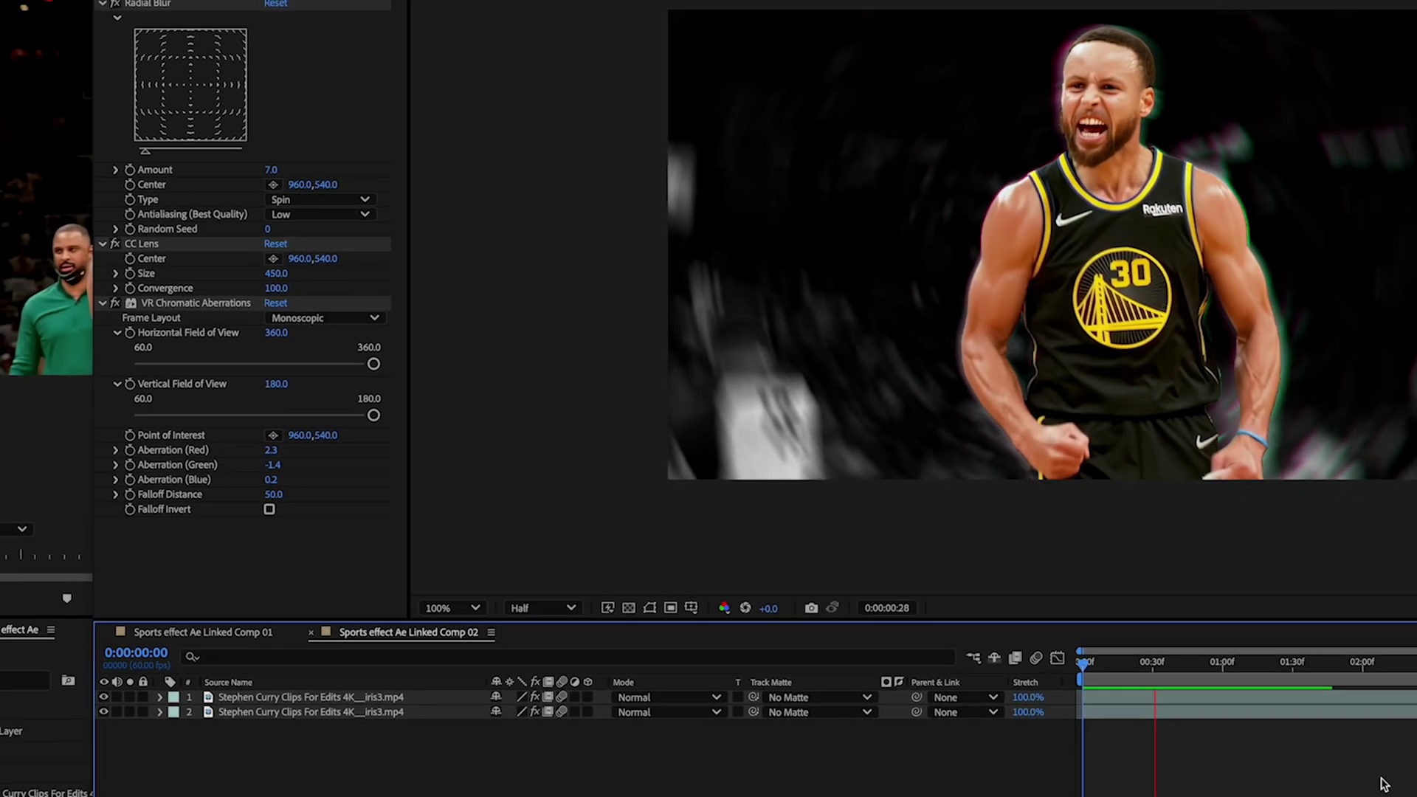
pyautogui.moveTo(1188, 662); pyautogui.dragTo(474, 793)
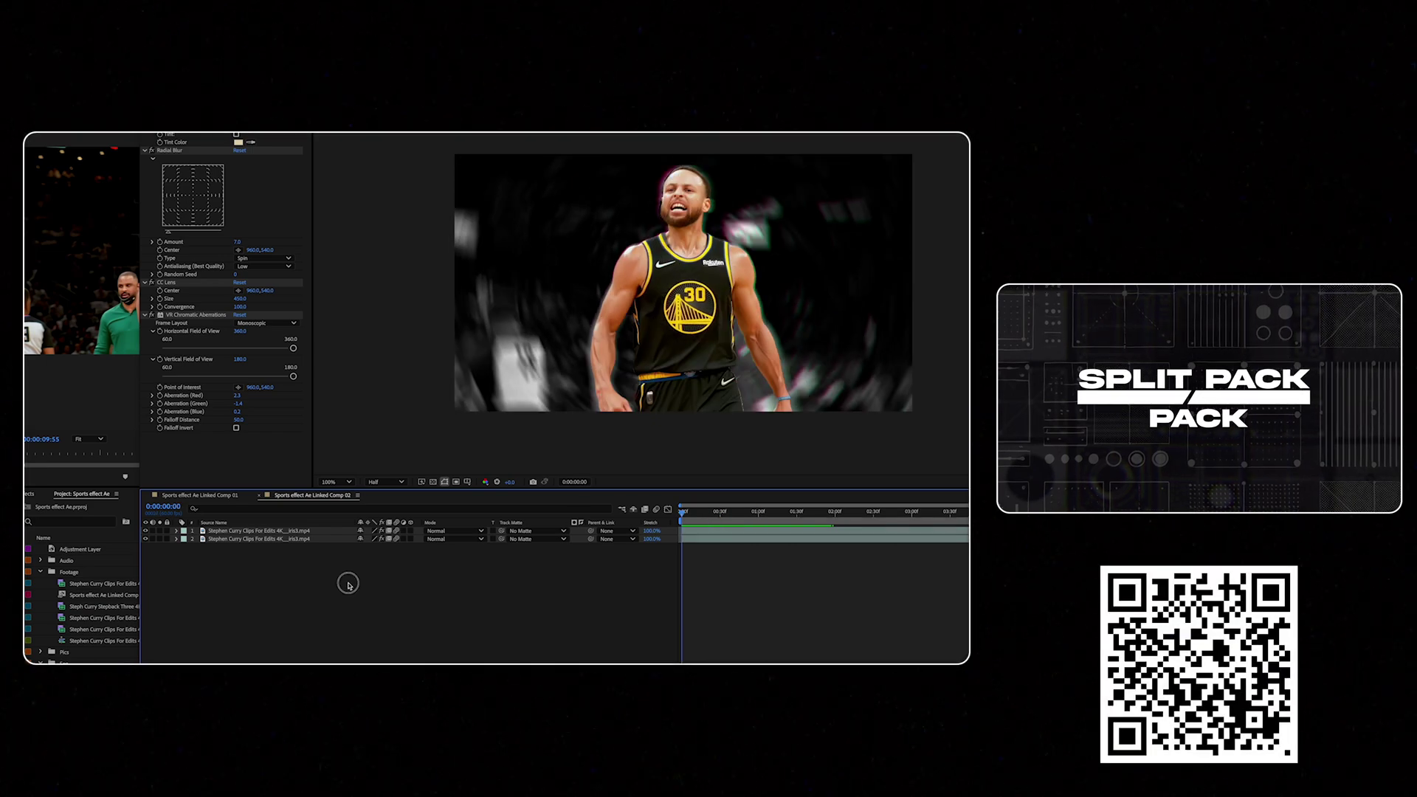
# Step: Review the composition's playback, switch to Premiere Pro and play the sequence from its start
pyautogui.click(299, 530)
pyautogui.click(765, 554)
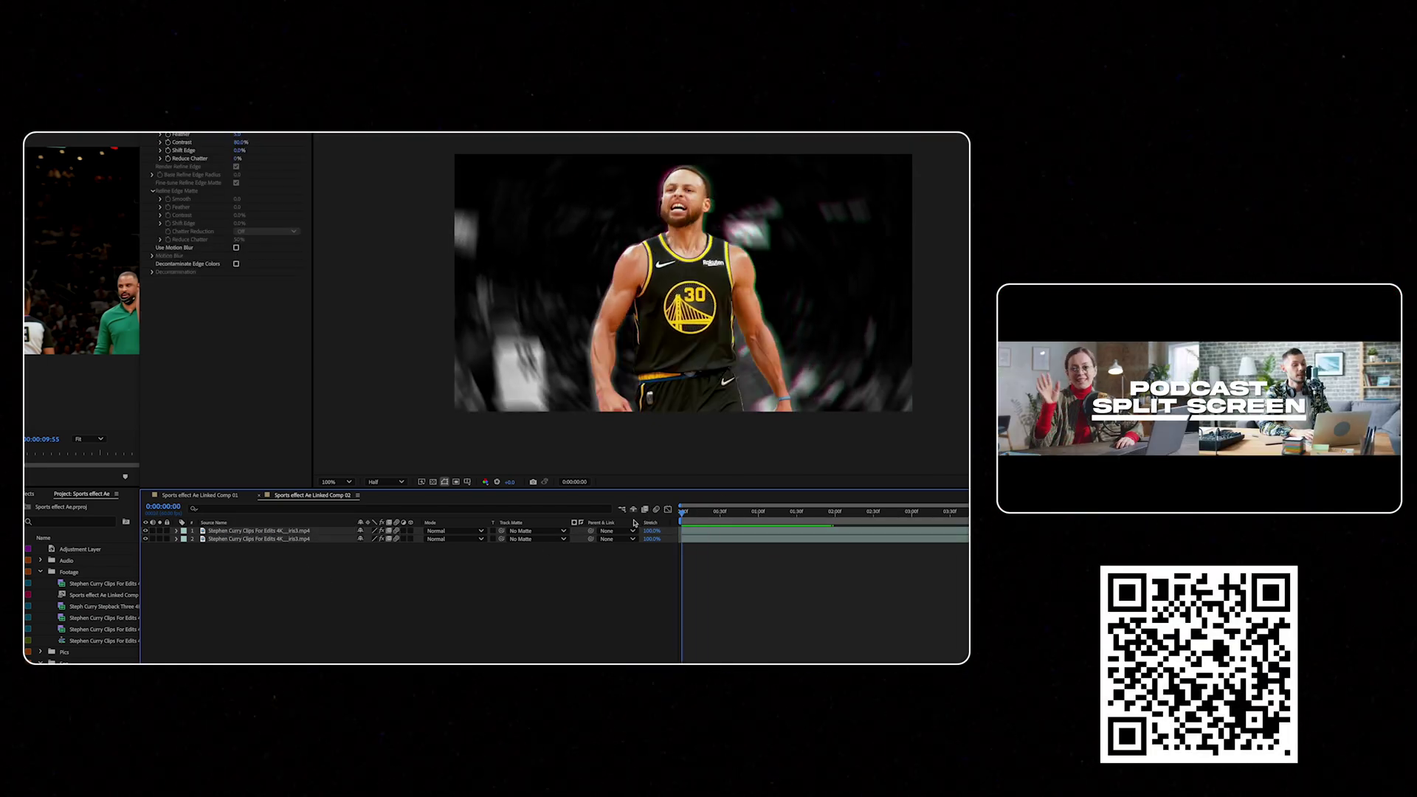
pyautogui.press('space')
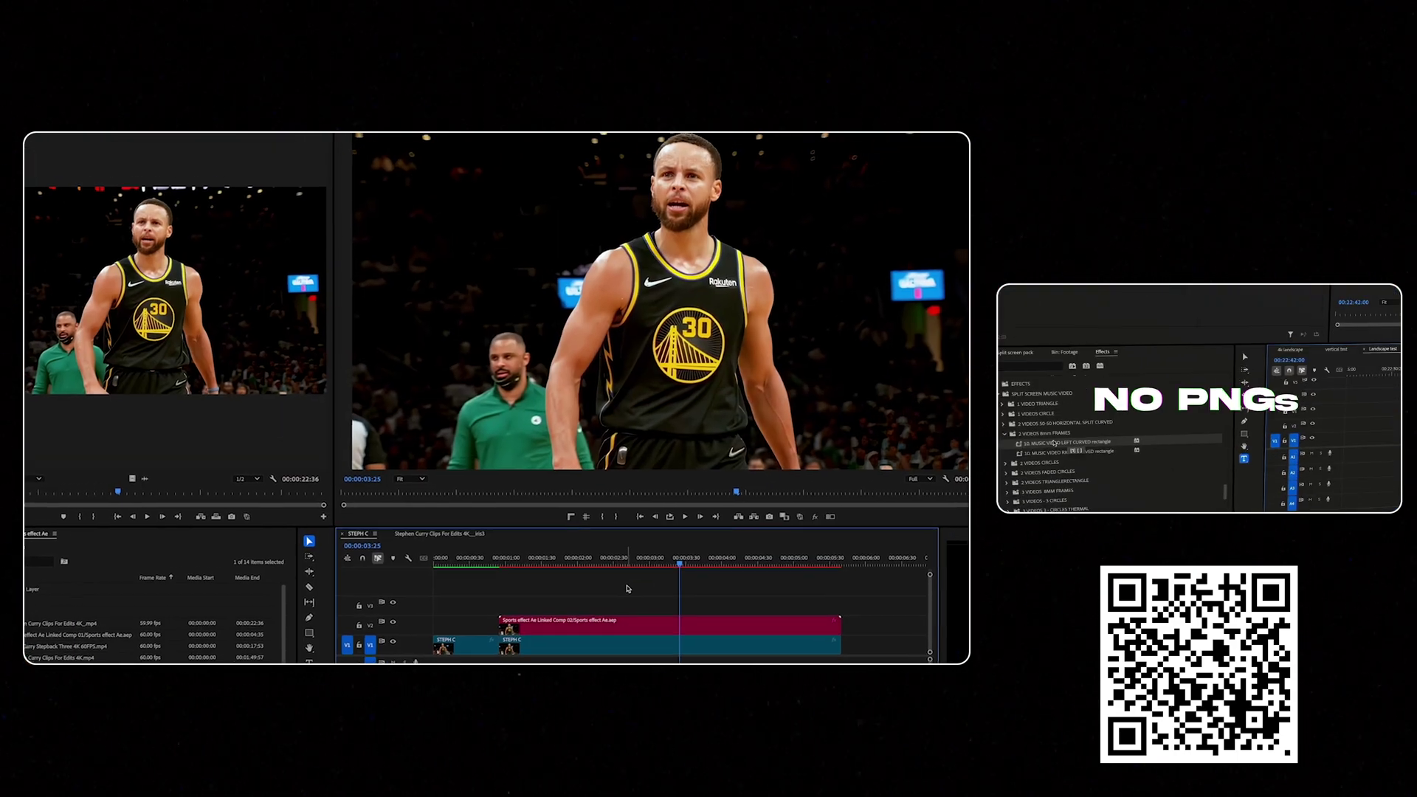
pyautogui.click(513, 546)
pyautogui.moveTo(512, 547); pyautogui.dragTo(414, 555)
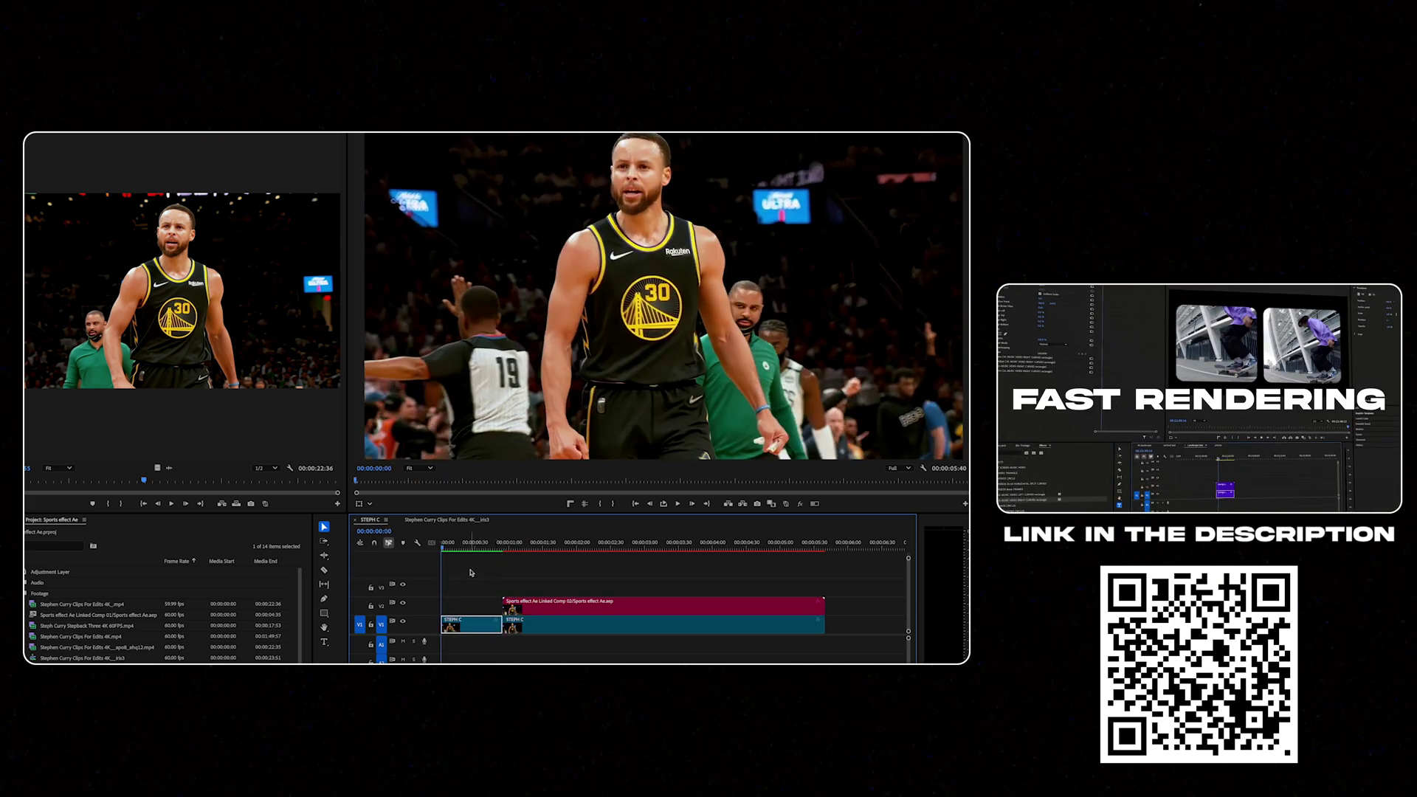
pyautogui.press('space')
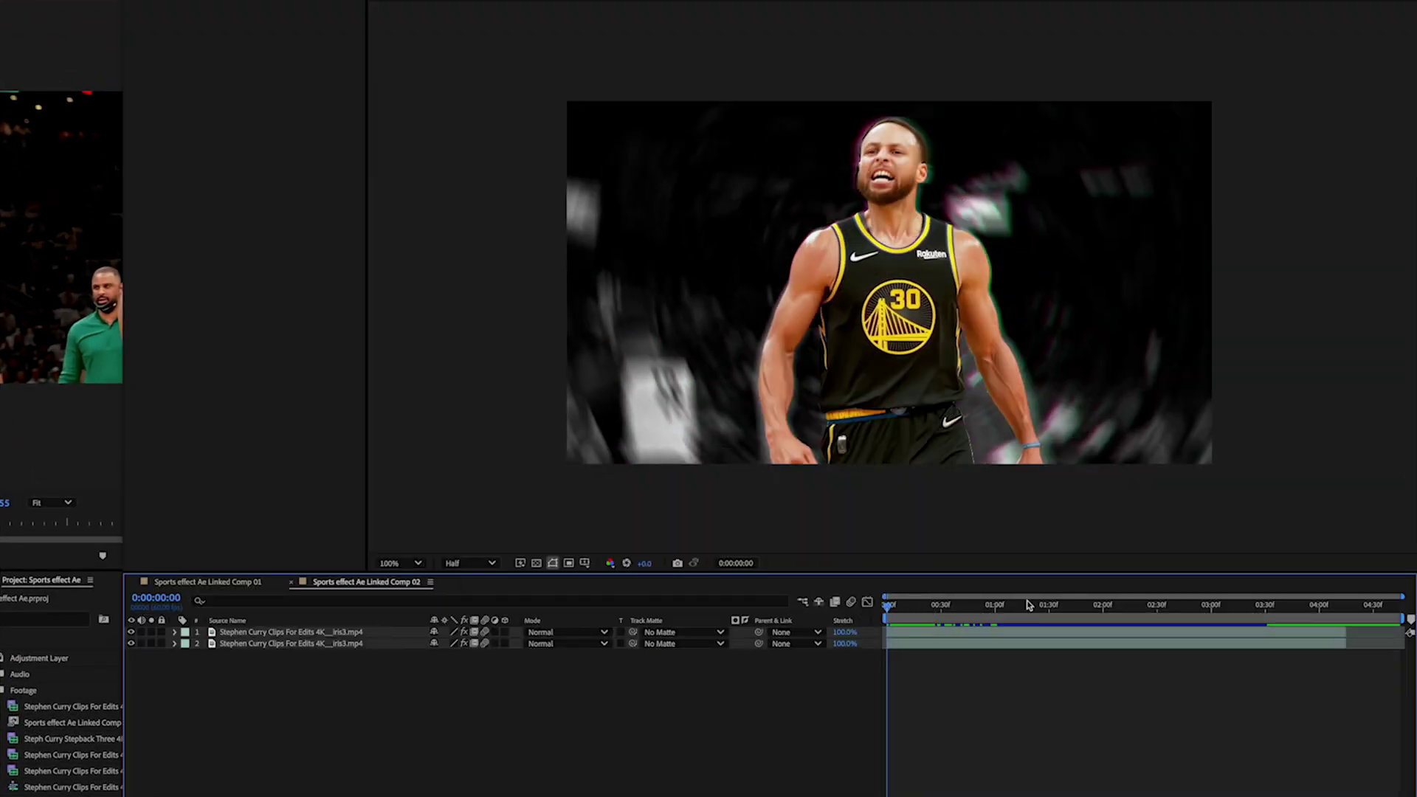
# Step: Return to the After Effects composition and add a 100% Scale keyframe at frame 18 on the top clip layer
pyautogui.moveTo(889, 609); pyautogui.dragTo(917, 611)
pyautogui.click(175, 631)
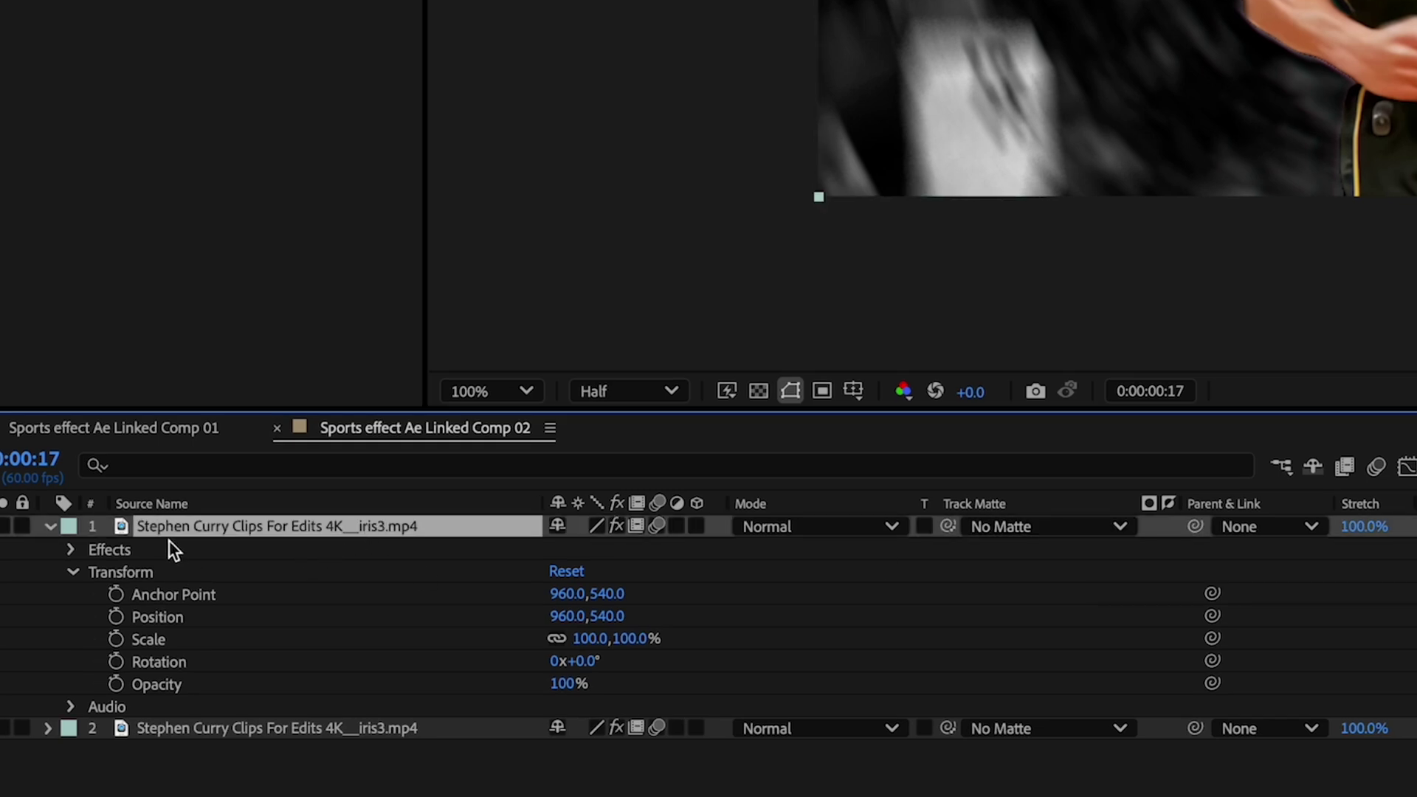
pyautogui.press('s')
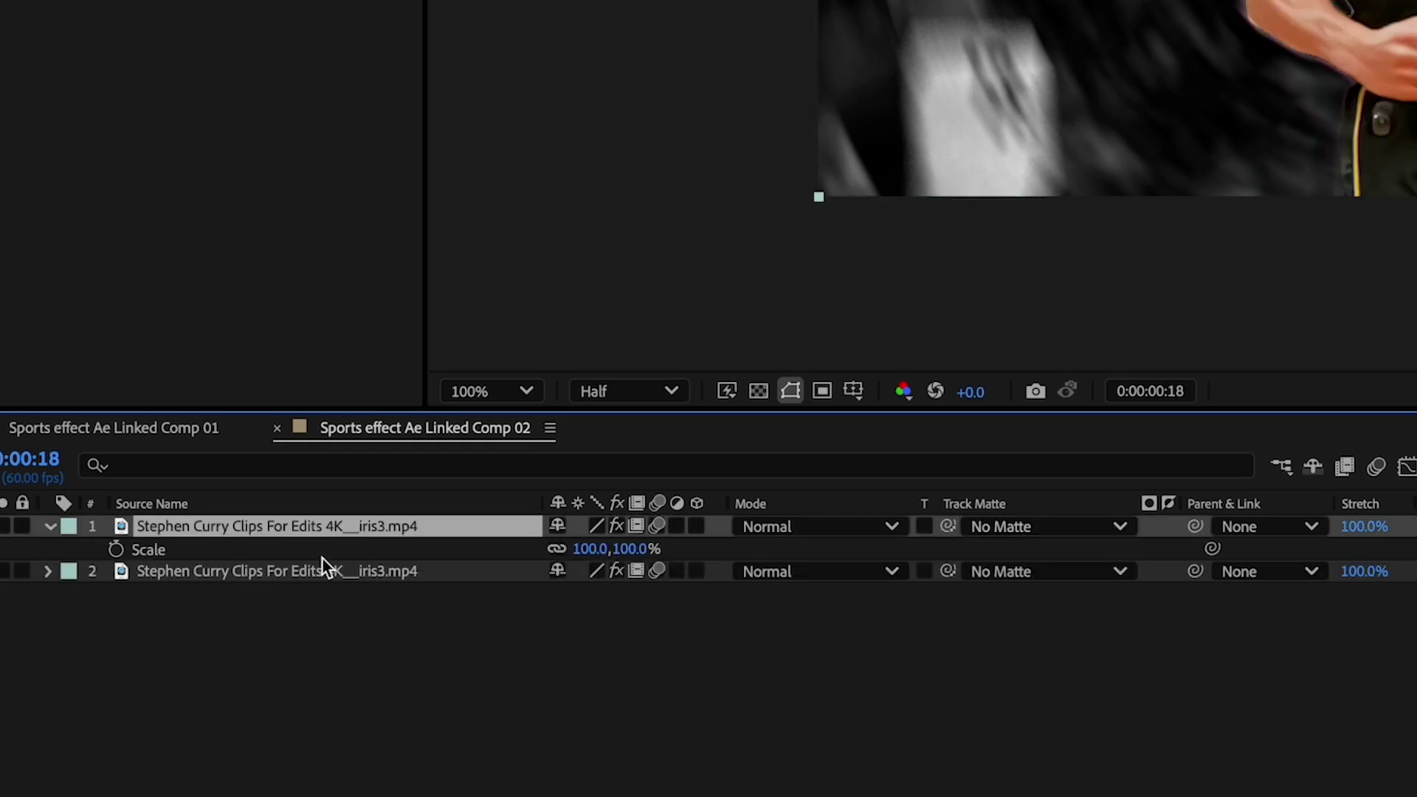
pyautogui.click(116, 549)
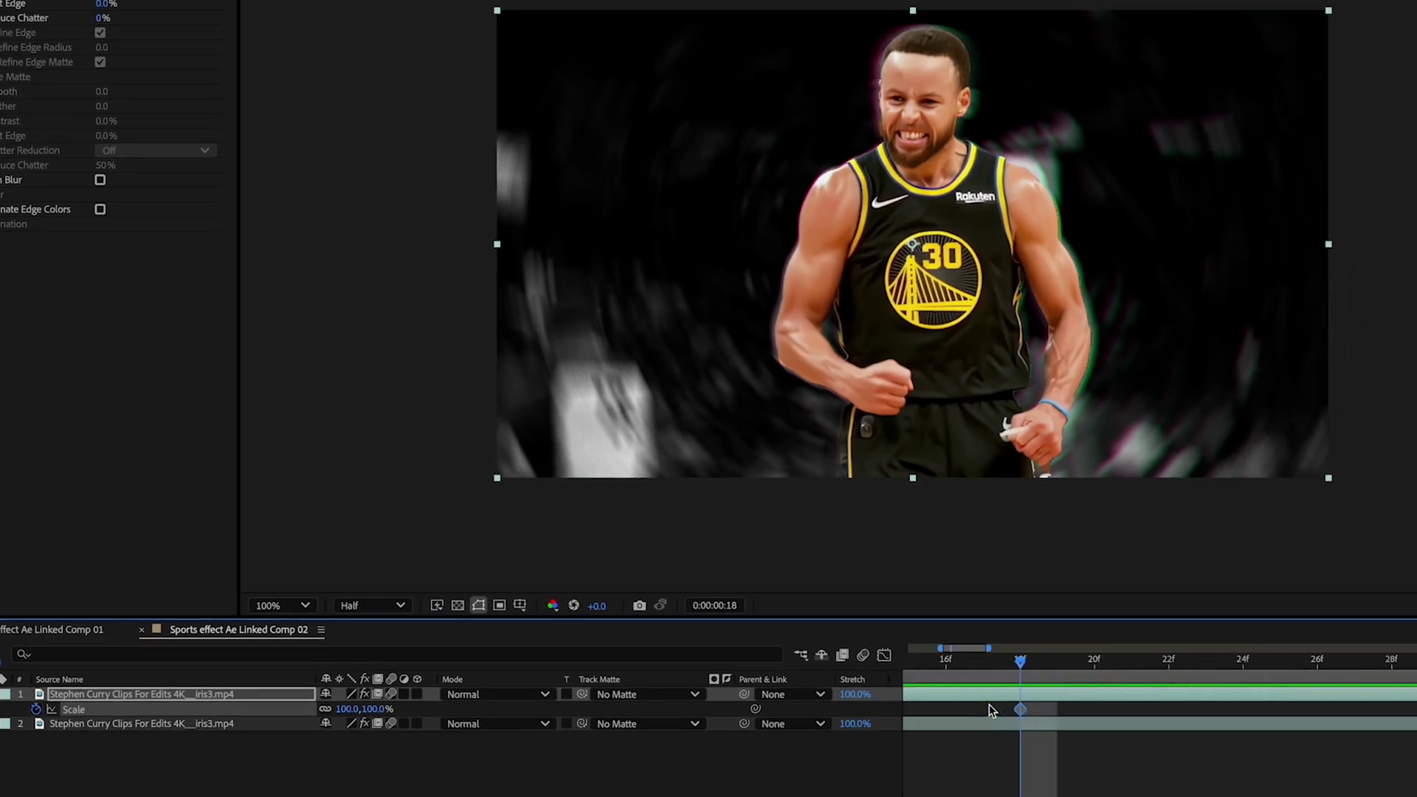
# Step: Add a 100% Scale keyframe at frame 13 on the top clip layer and set Scale to 106.1% at frame 16
pyautogui.hscroll(1, 988, 709)
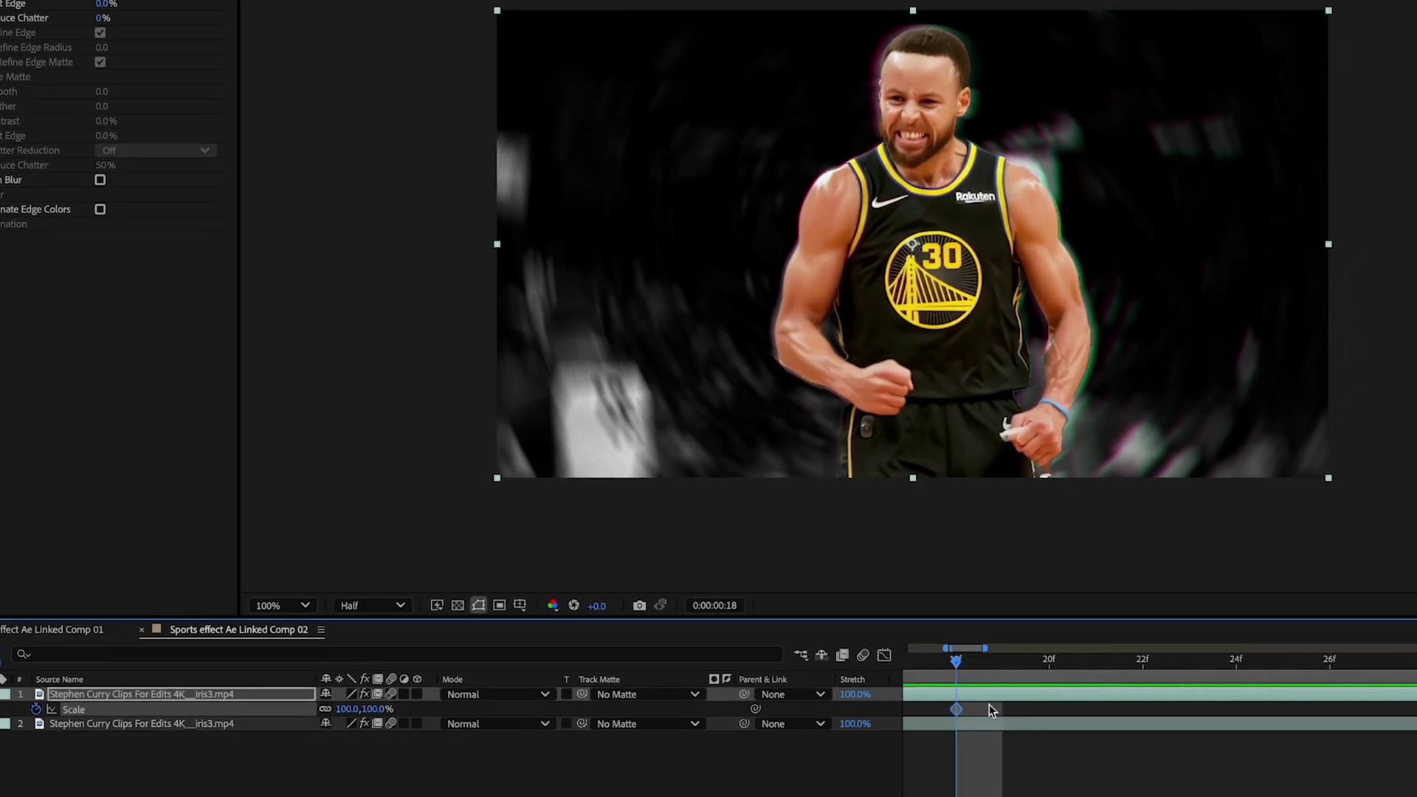
pyautogui.scroll(-3, 989, 710)
pyautogui.hscroll(-3, 989, 710)
pyautogui.moveTo(1019, 662); pyautogui.dragTo(965, 679)
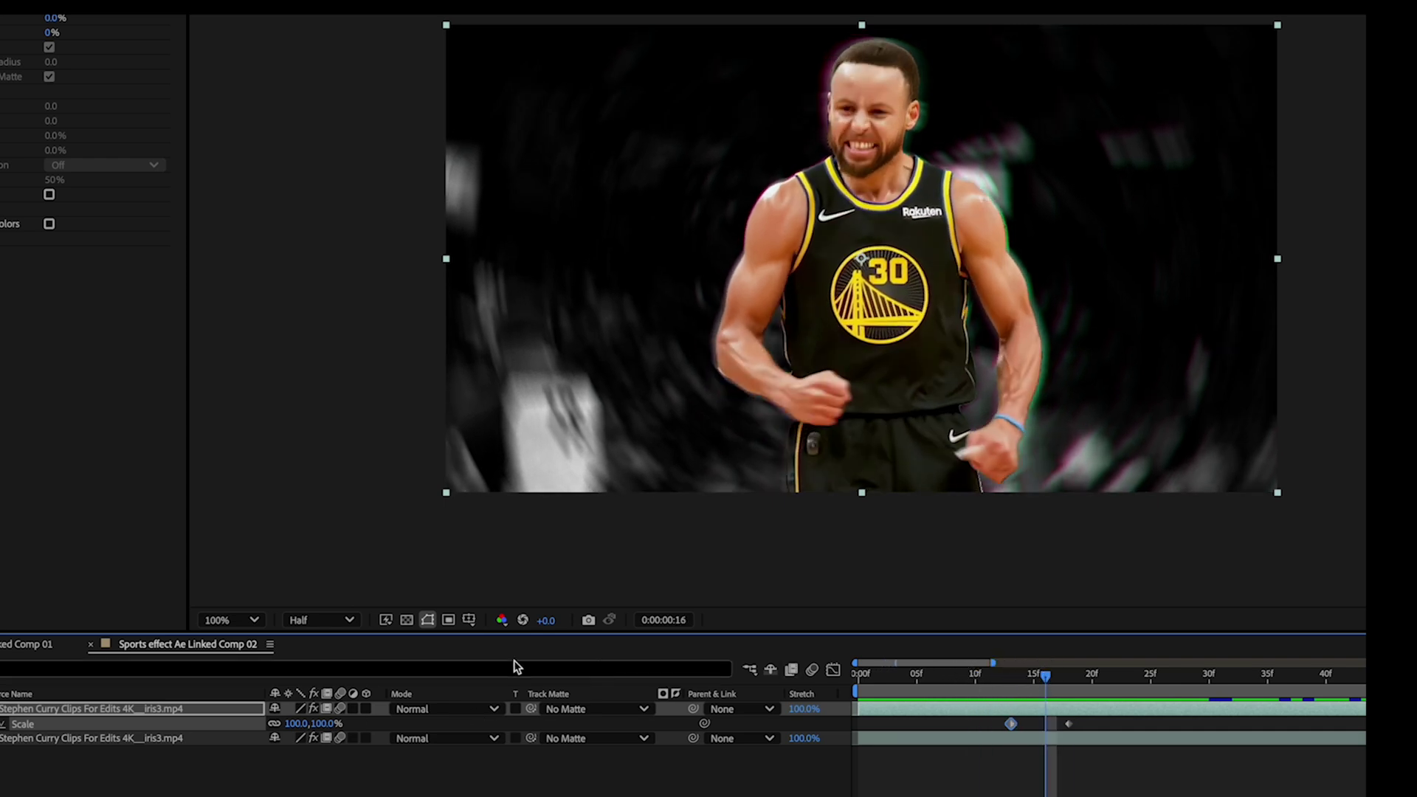
pyautogui.moveTo(298, 729); pyautogui.dragTo(349, 727)
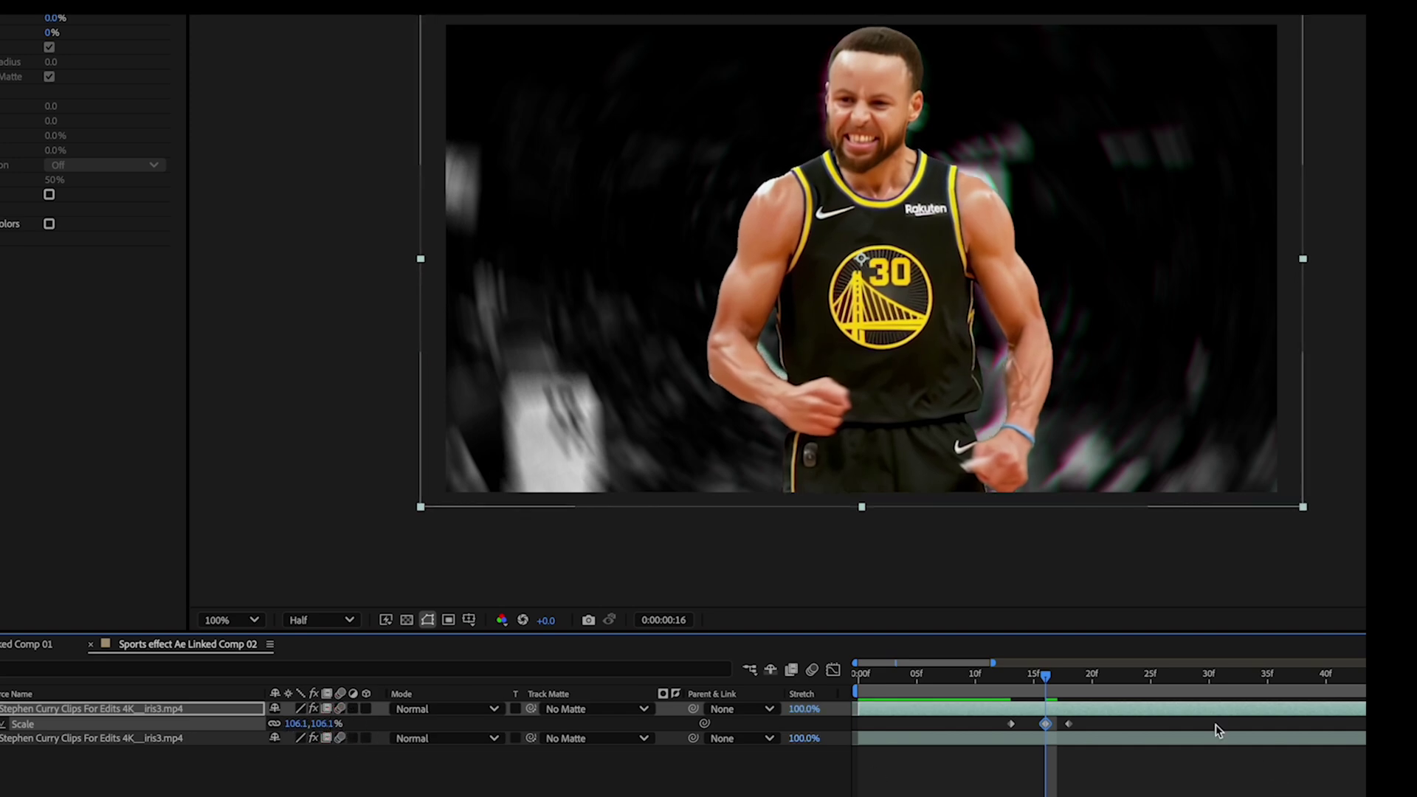
# Step: Move the outer Scale keyframes to frames 12 and 19, and apply keyframe easing and motion blur to the scale pulse
pyautogui.moveTo(1023, 683); pyautogui.dragTo(918, 687)
pyautogui.press('space')
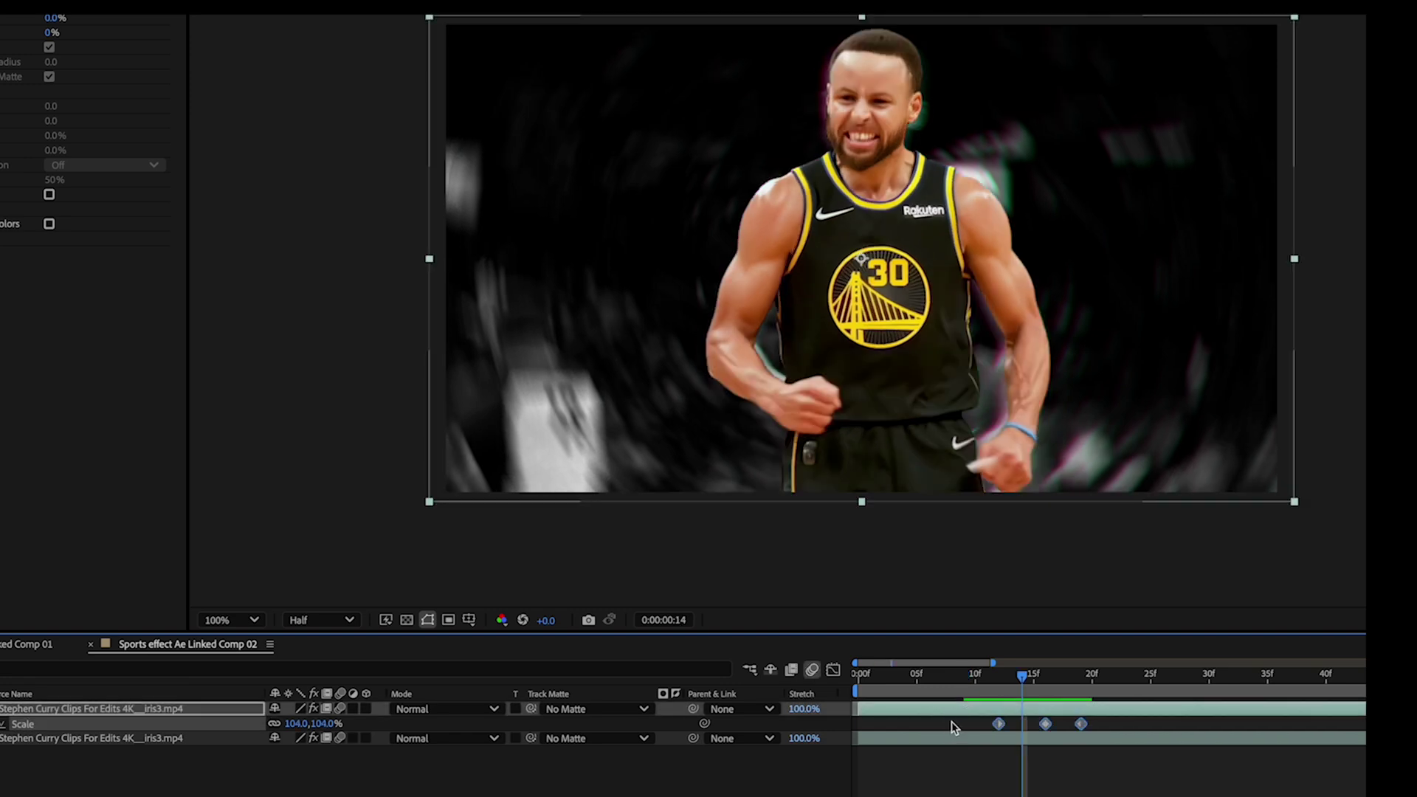
pyautogui.moveTo(987, 675); pyautogui.dragTo(847, 706)
pyautogui.press('space')
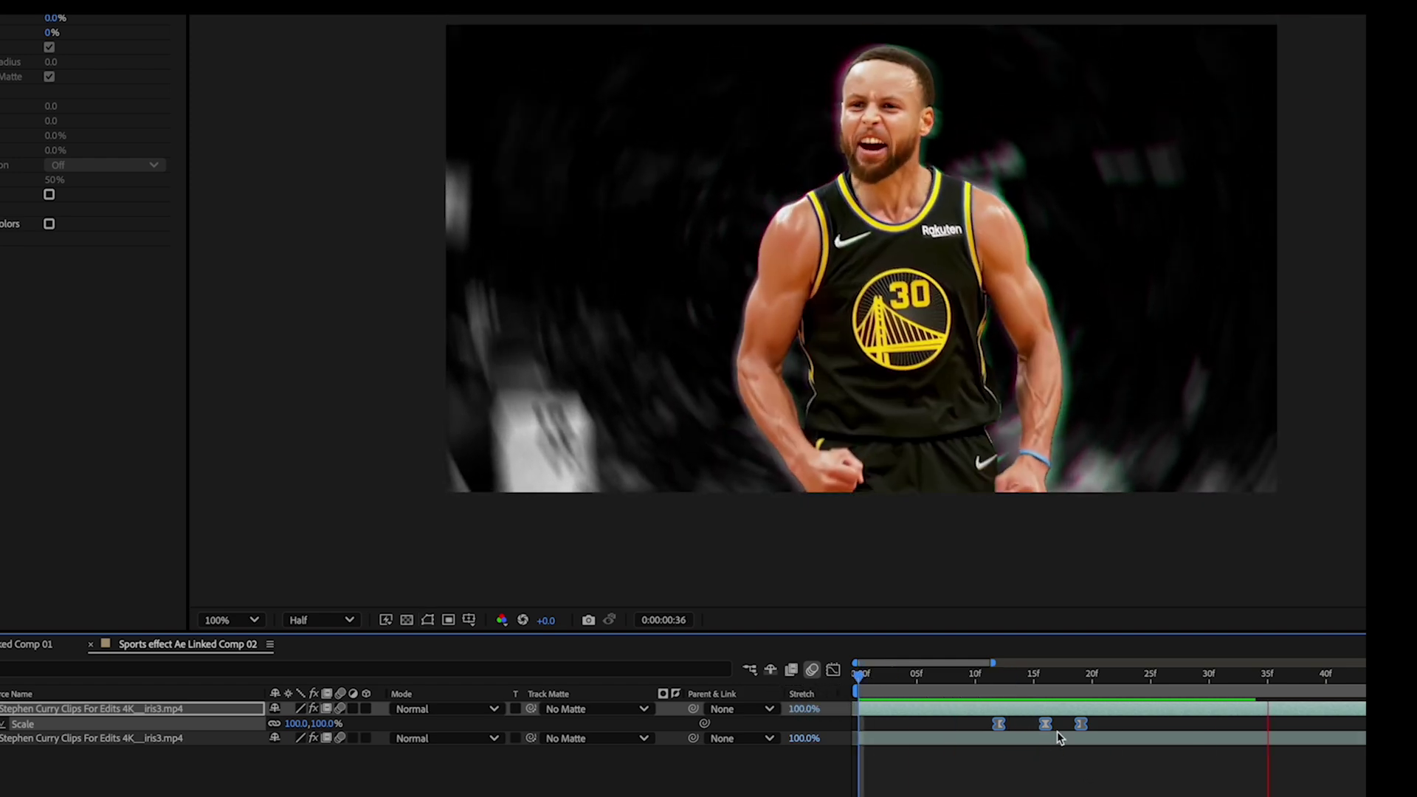
# Step: Move the first Scale keyframe to frame 11 and preview the player's scale pulse
pyautogui.moveTo(990, 668)
pyautogui.mouseDown()
pyautogui.moveTo(931, 680)
pyautogui.moveTo(1091, 680)
pyautogui.moveTo(975, 677)
pyautogui.mouseUp()
pyautogui.click(1019, 772)
pyautogui.moveTo(907, 684); pyautogui.dragTo(1104, 679)
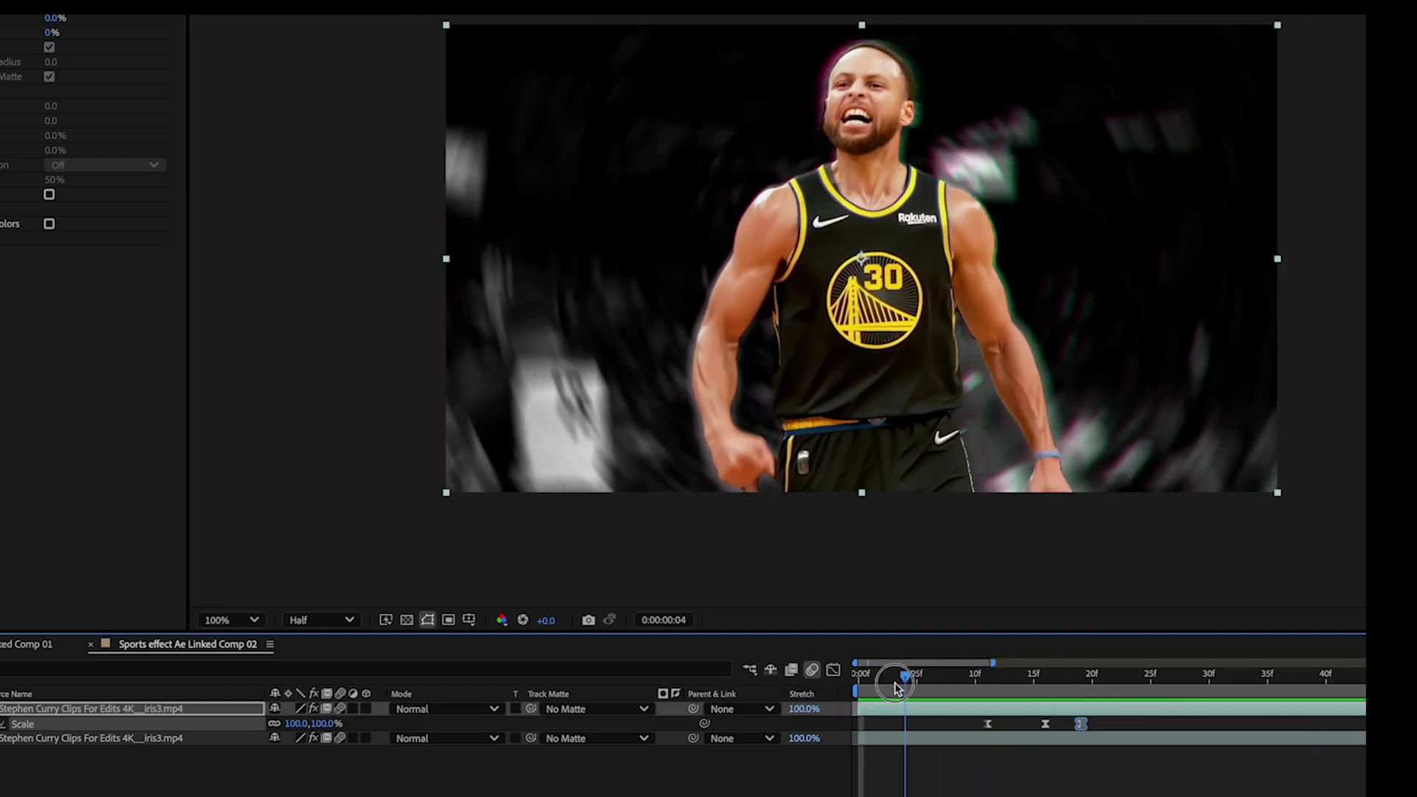
pyautogui.press('space')
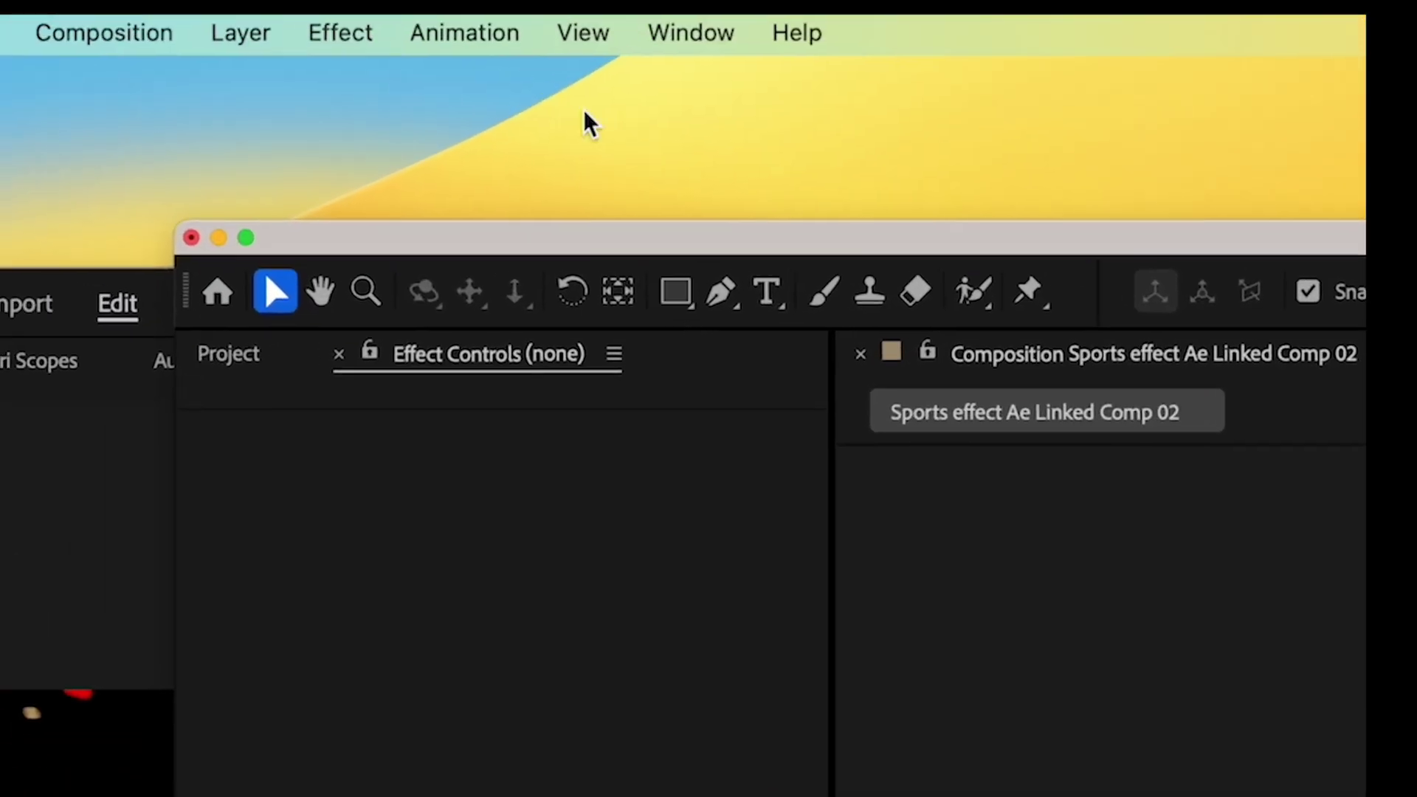
# Step: Create a shape layer with an unfilled 558 px circle that has a white stroke 37 px wide
pyautogui.click(241, 32)
pyautogui.moveTo(280, 96)
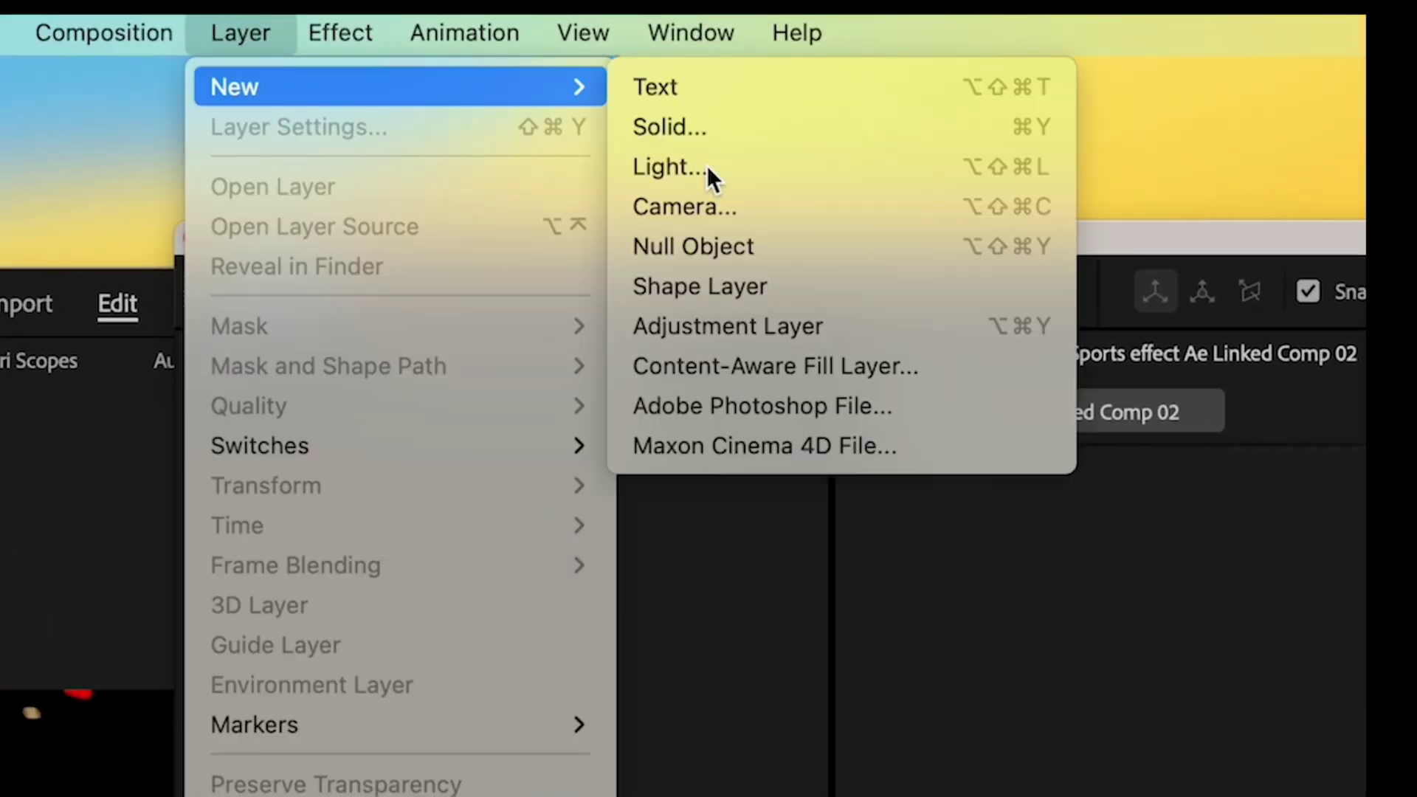
pyautogui.click(763, 292)
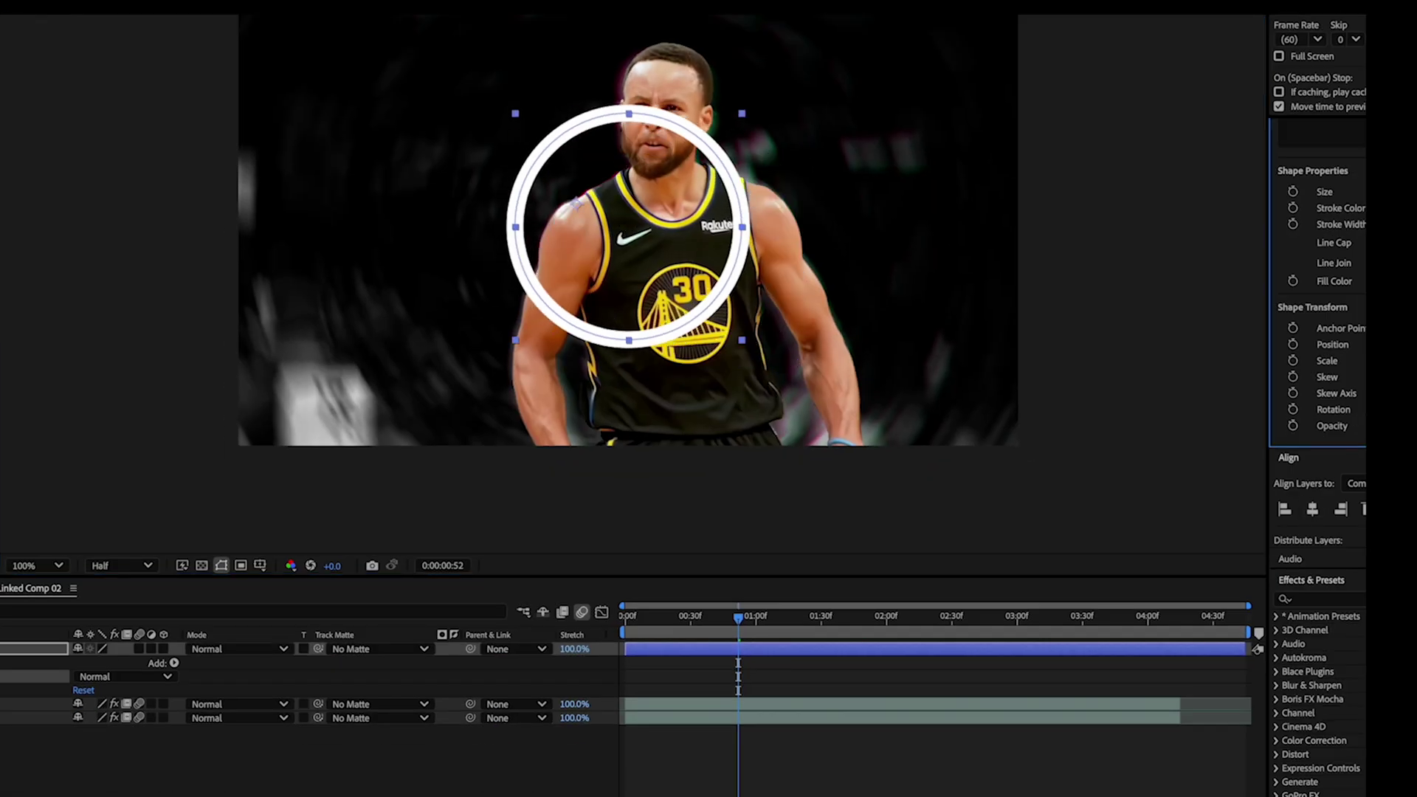
# Step: Centre the circle's anchor point and animate the shape layer's Scale from 19% at the first frame to 424% at frame 24
pyautogui.hotkey('ctrl', 'alt', 'Home')
pyautogui.press('Home')
pyautogui.press('s')
pyautogui.moveTo(104, 662); pyautogui.dragTo(54, 671)
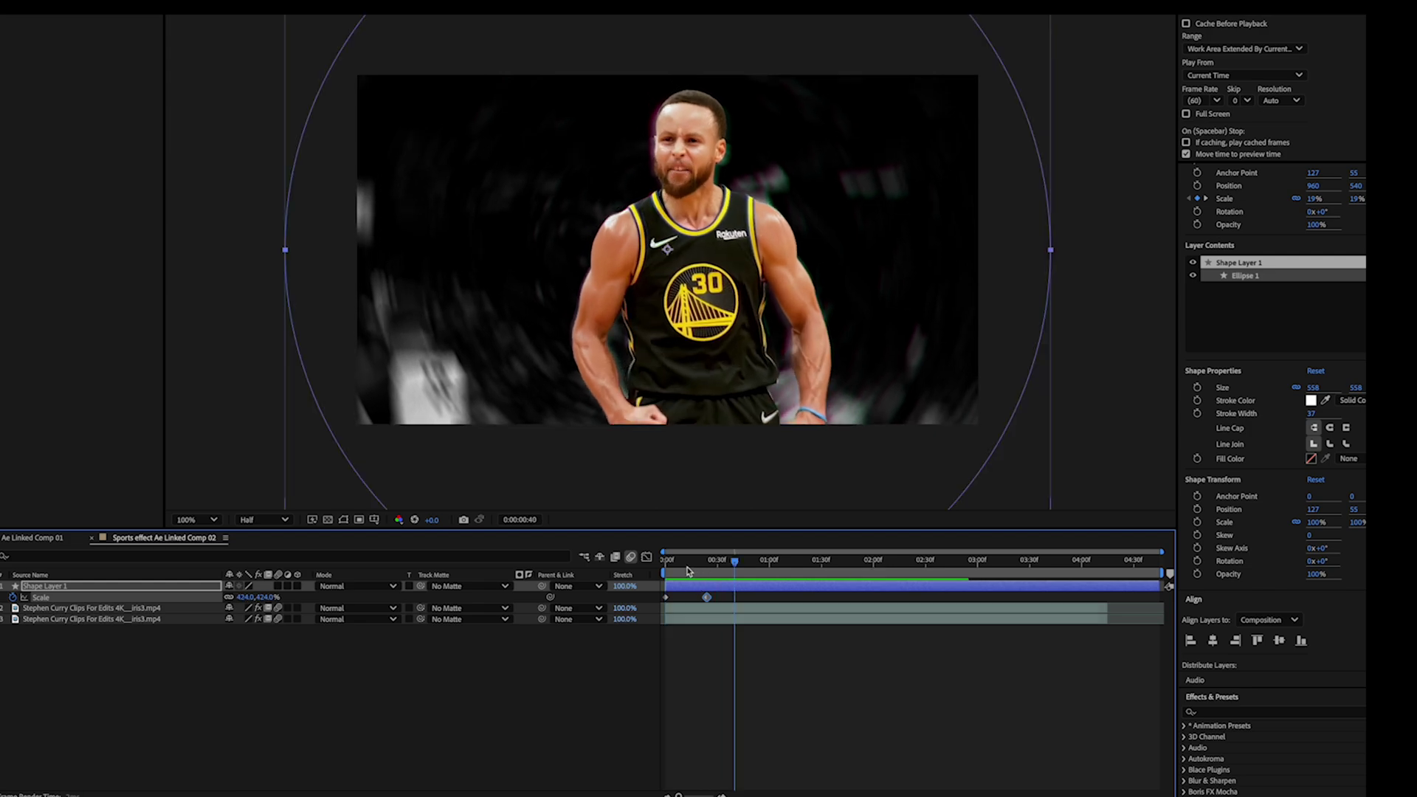
# Step: Add the Echo effect to the circle's shape layer to repeat the expanding ring, and preview the animation
pyautogui.hotkey('ctrl', 'space')
pyautogui.write('echo')
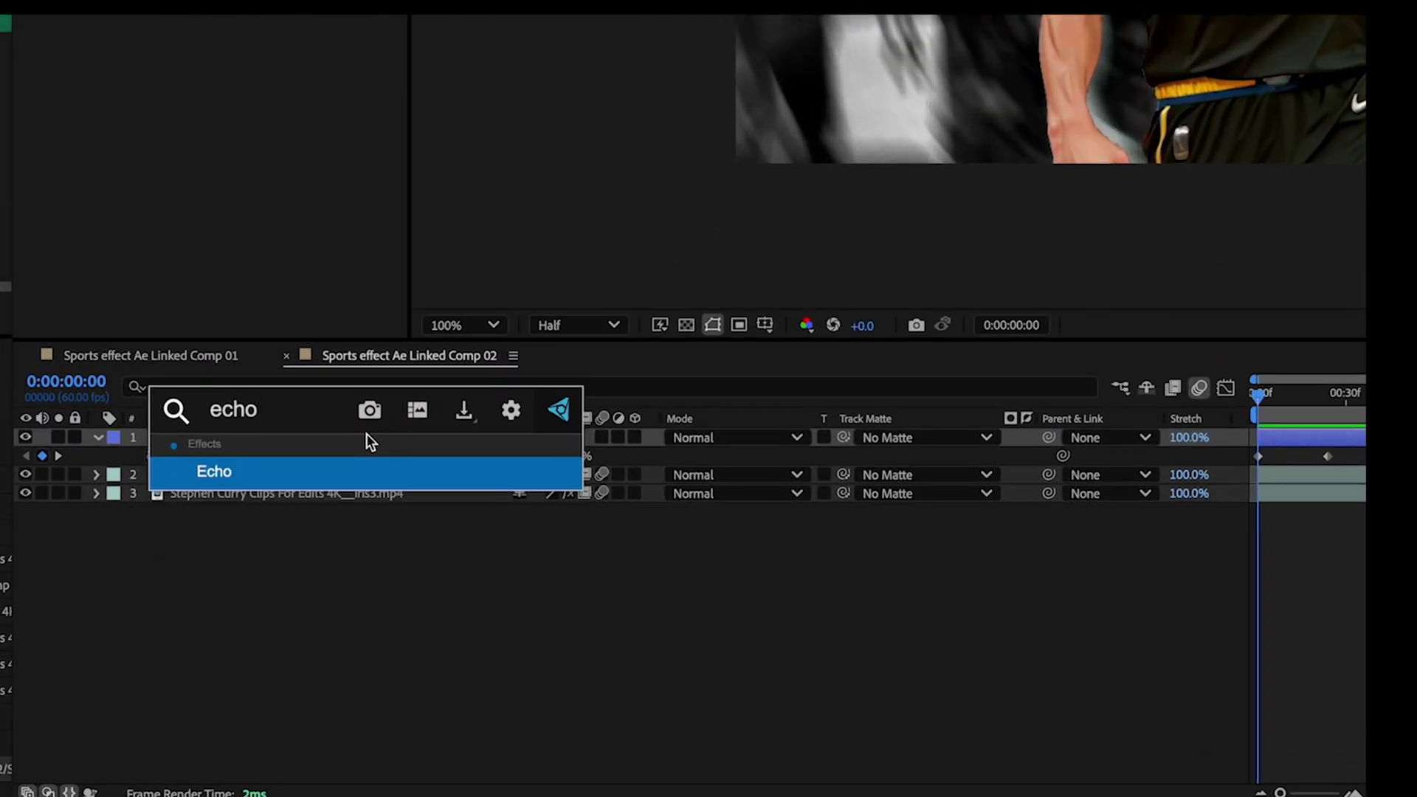
pyautogui.press('Return')
pyautogui.press('space')
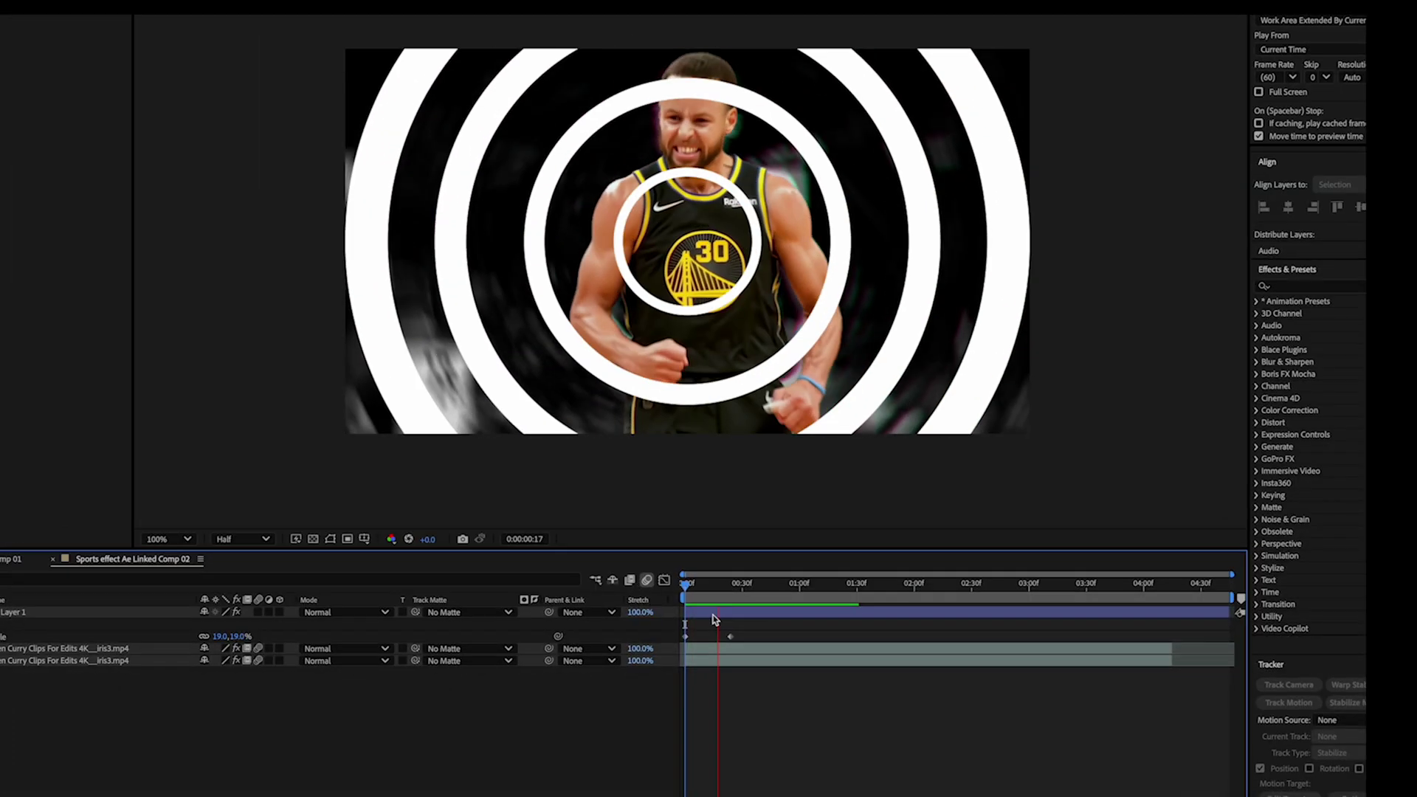
# Step: Add Fast Box Blur to the circle's shape layer and set its blur radius to 11
pyautogui.hotkey('ctrl', 'space')
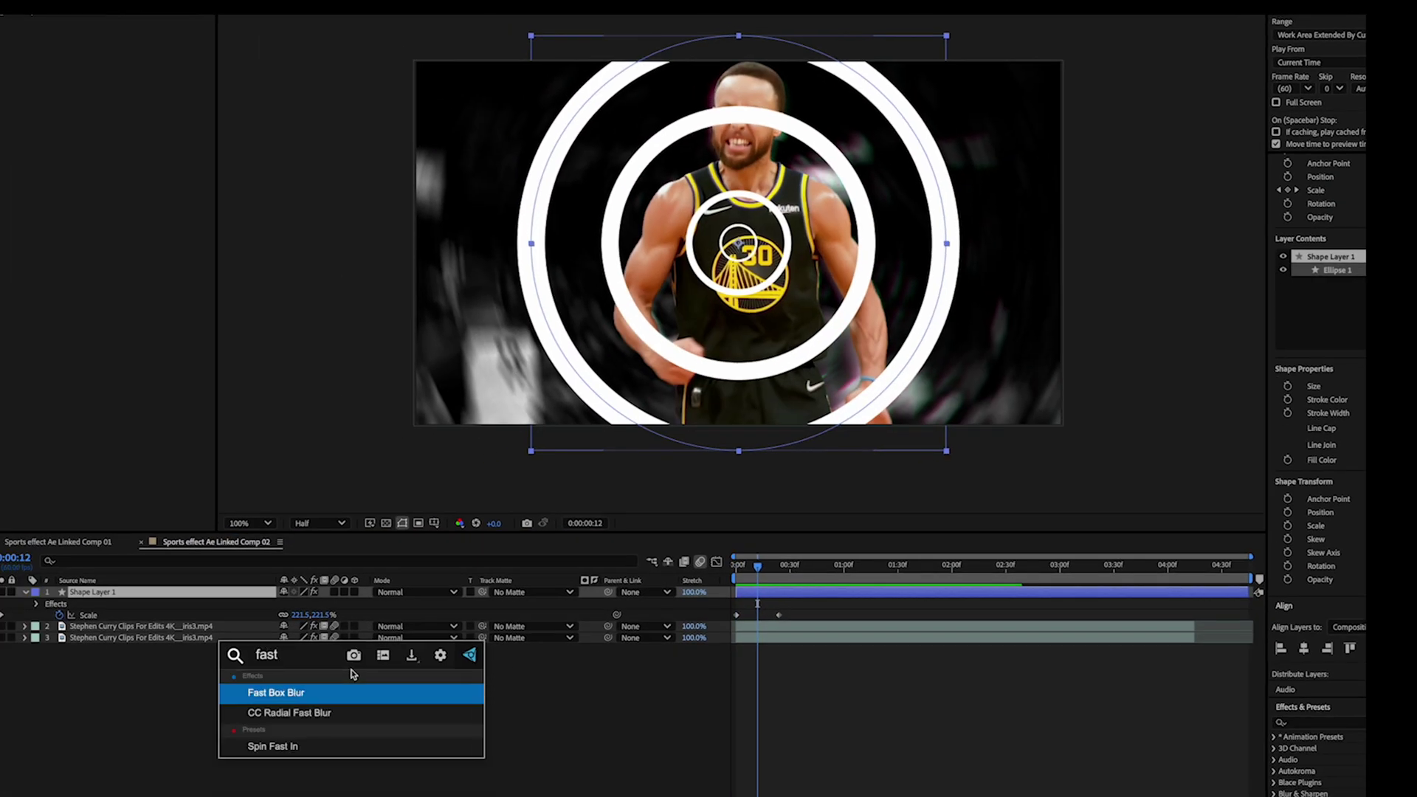
pyautogui.press('Return')
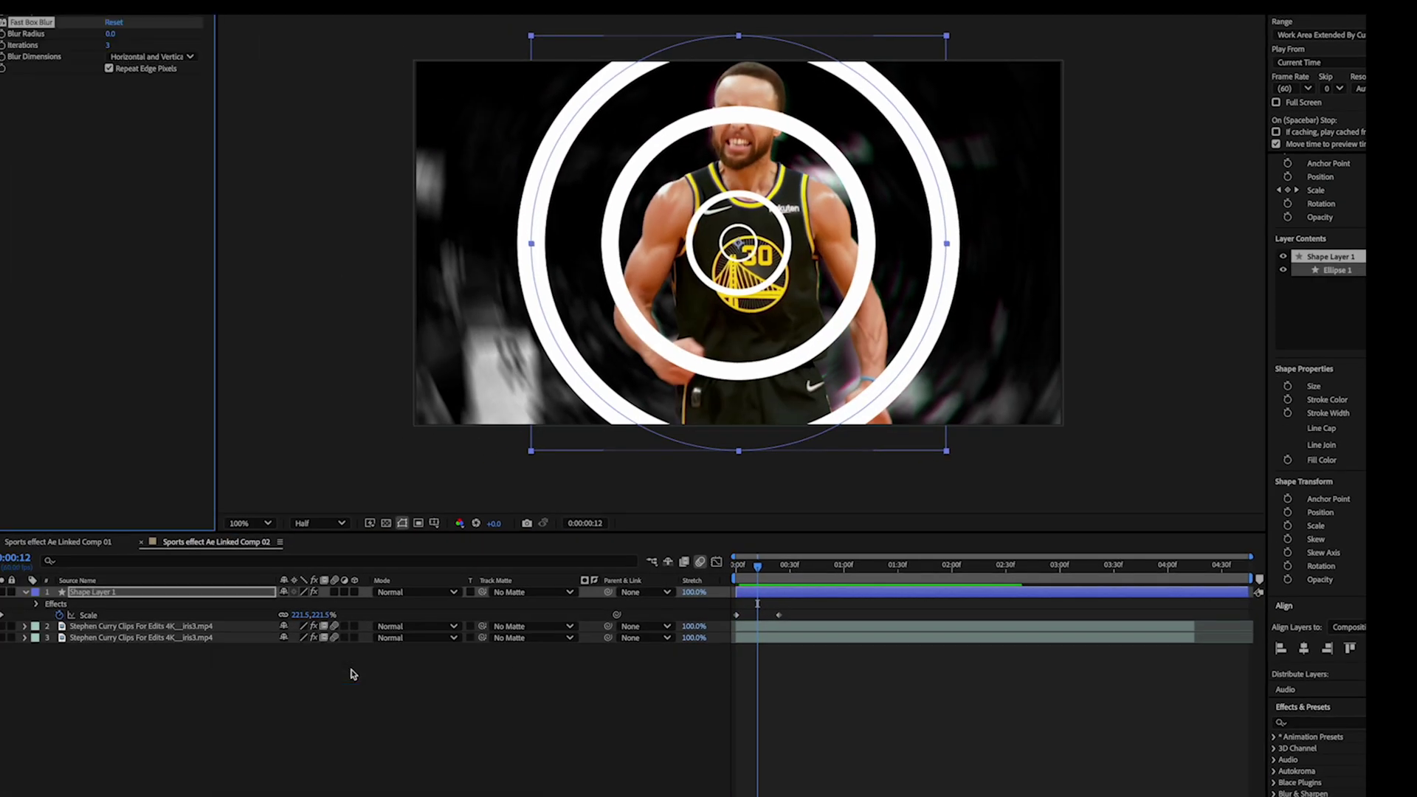
pyautogui.moveTo(113, 35); pyautogui.dragTo(121, 35)
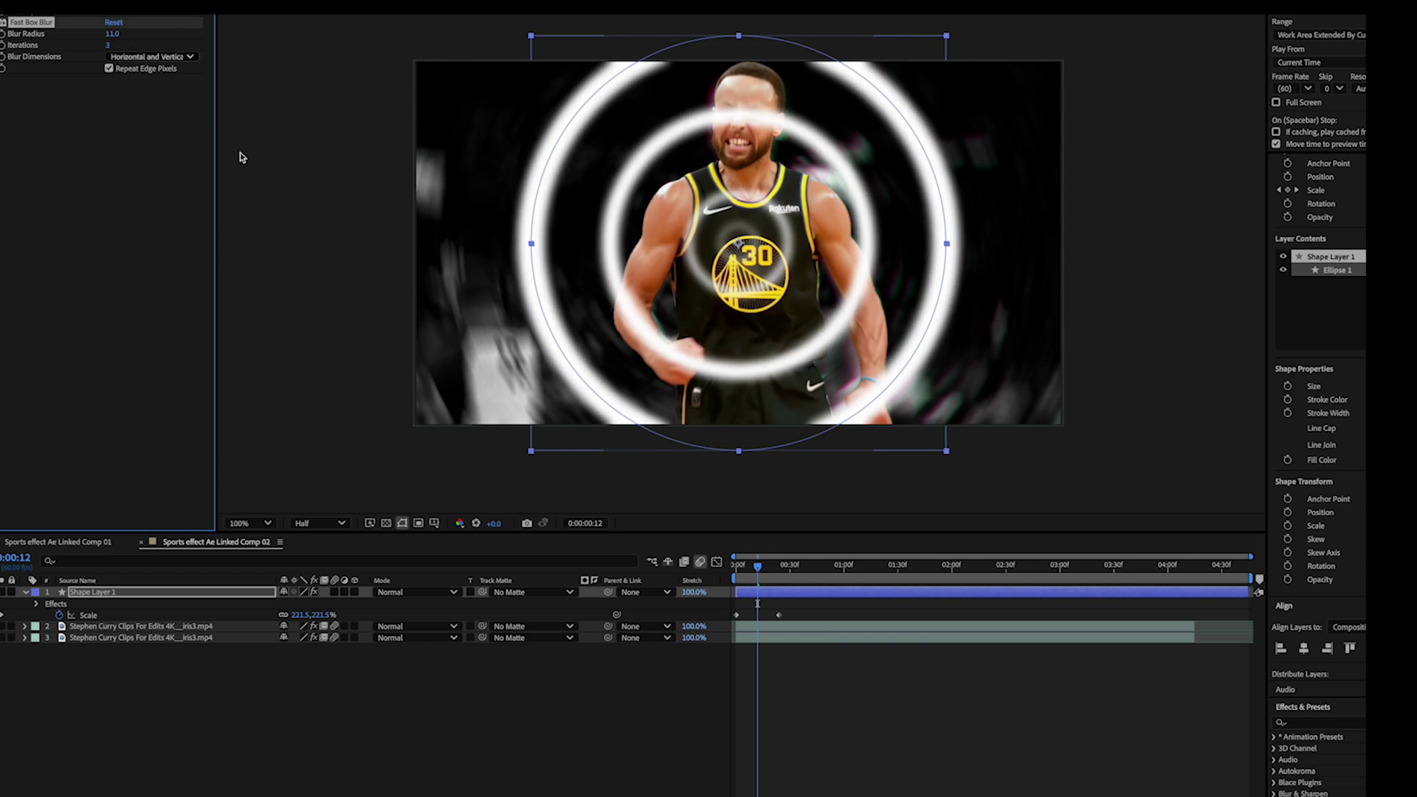
# Step: Preview the blurred ring animation from the start of the composition
pyautogui.click(866, 667)
pyautogui.click(736, 570)
pyautogui.press('space')
pyautogui.press('space')
# Step: Add the Displacement Map effect to the bottom footage layer, using the circle's shape layer as the displacement map layer
pyautogui.click(215, 638)
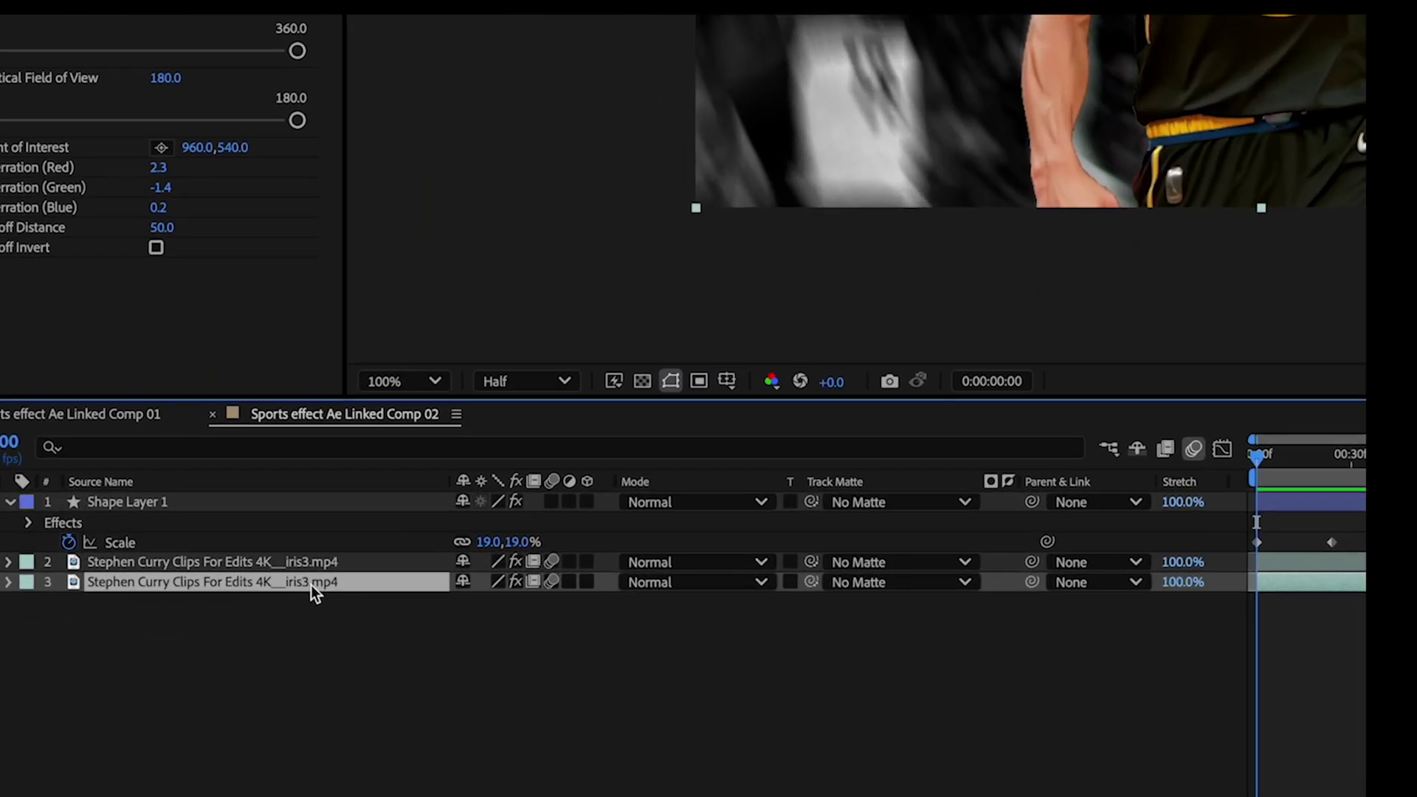
pyautogui.hotkey('ctrl', 'space')
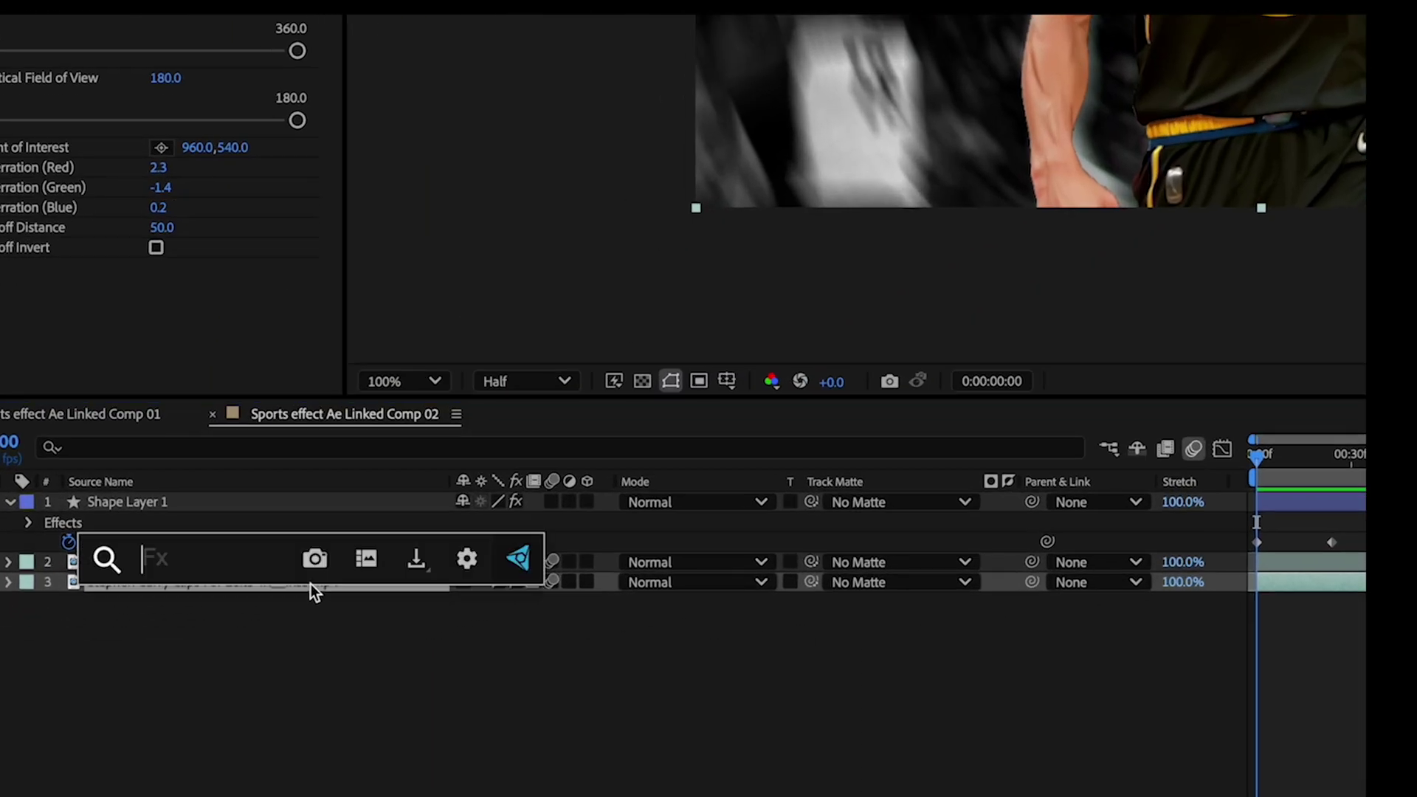
pyautogui.write('di')
pyautogui.press('Return')
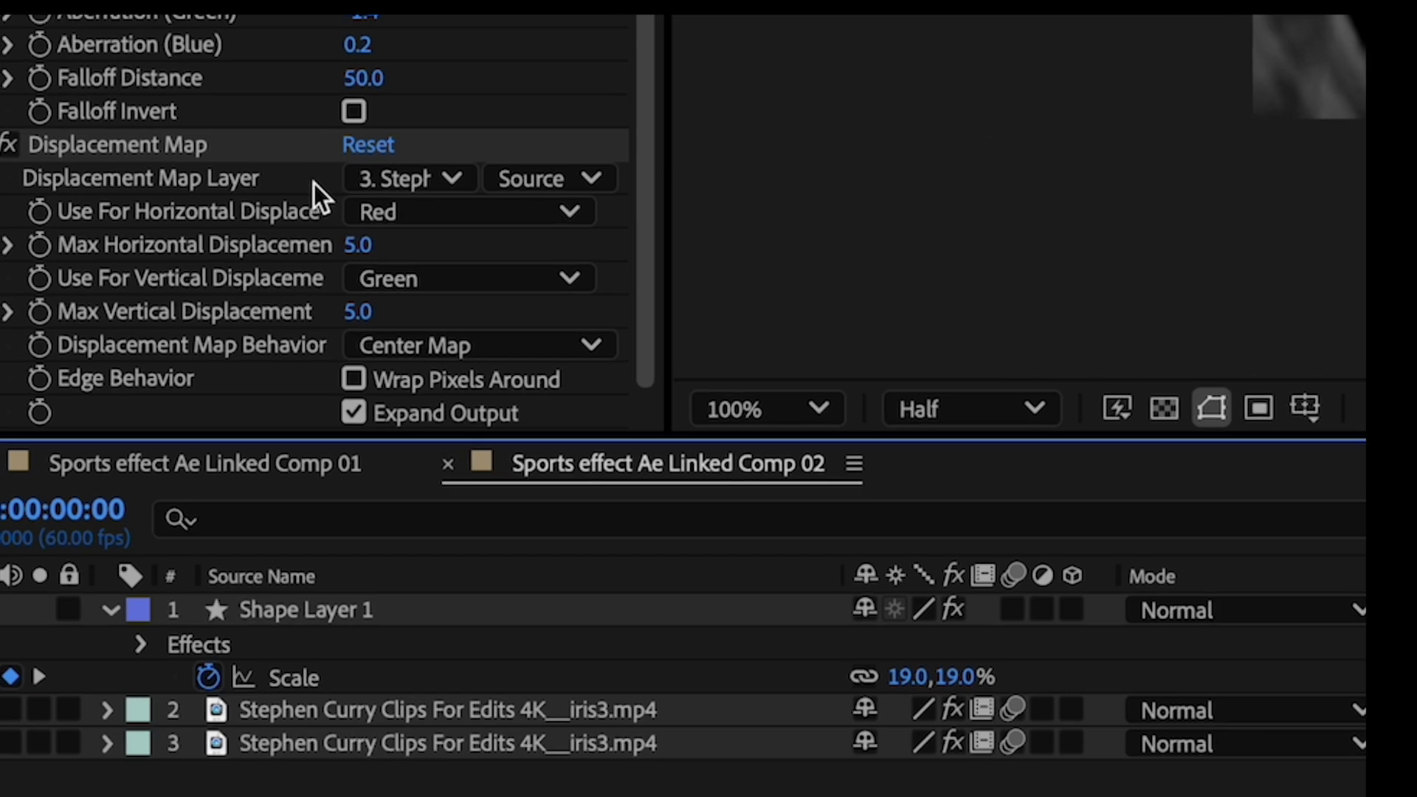
pyautogui.click(189, 243)
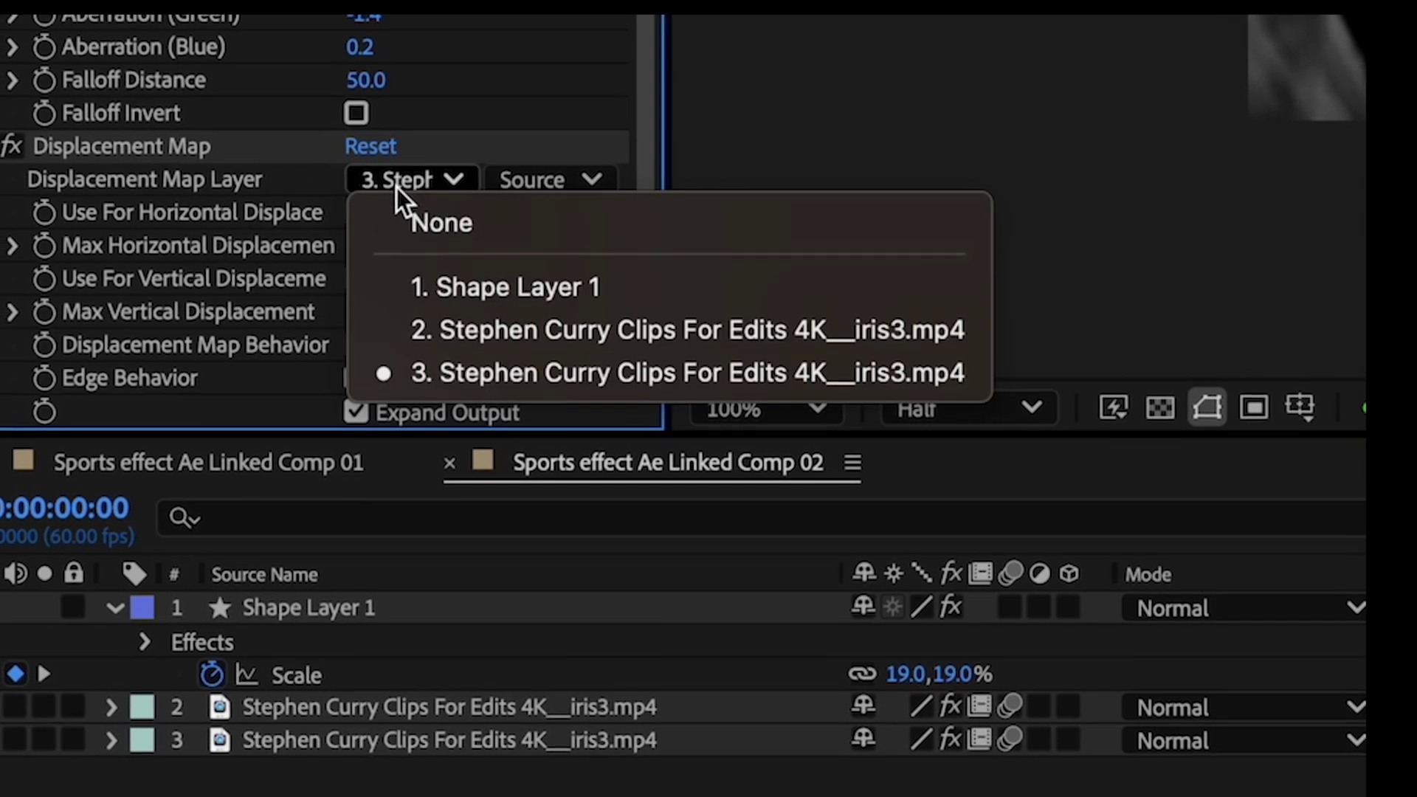
pyautogui.click(502, 288)
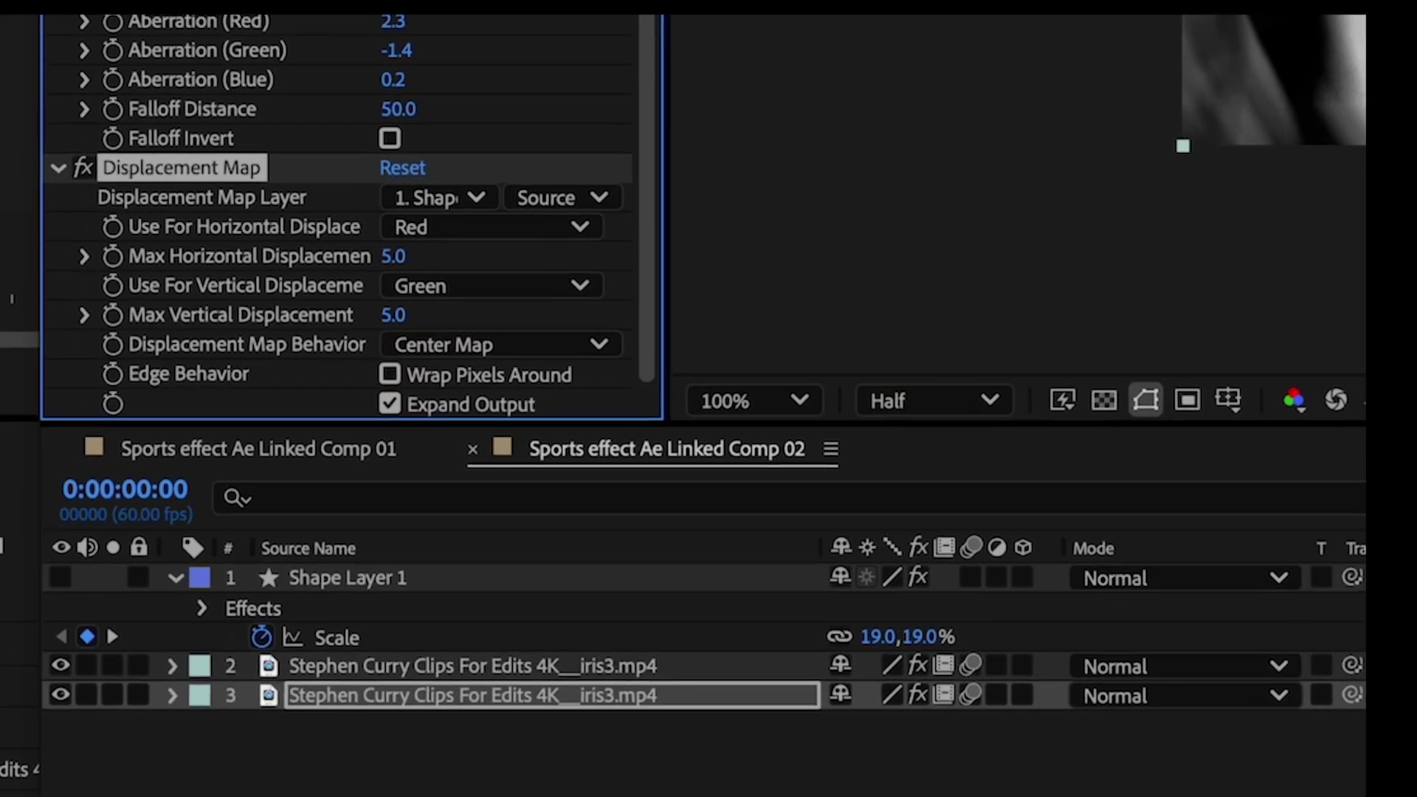
# Step: Set the horizontal displacement to use Luminance, set Max Vertical Displacement to 24, and adjust Max Horizontal Displacement
pyautogui.press('space')
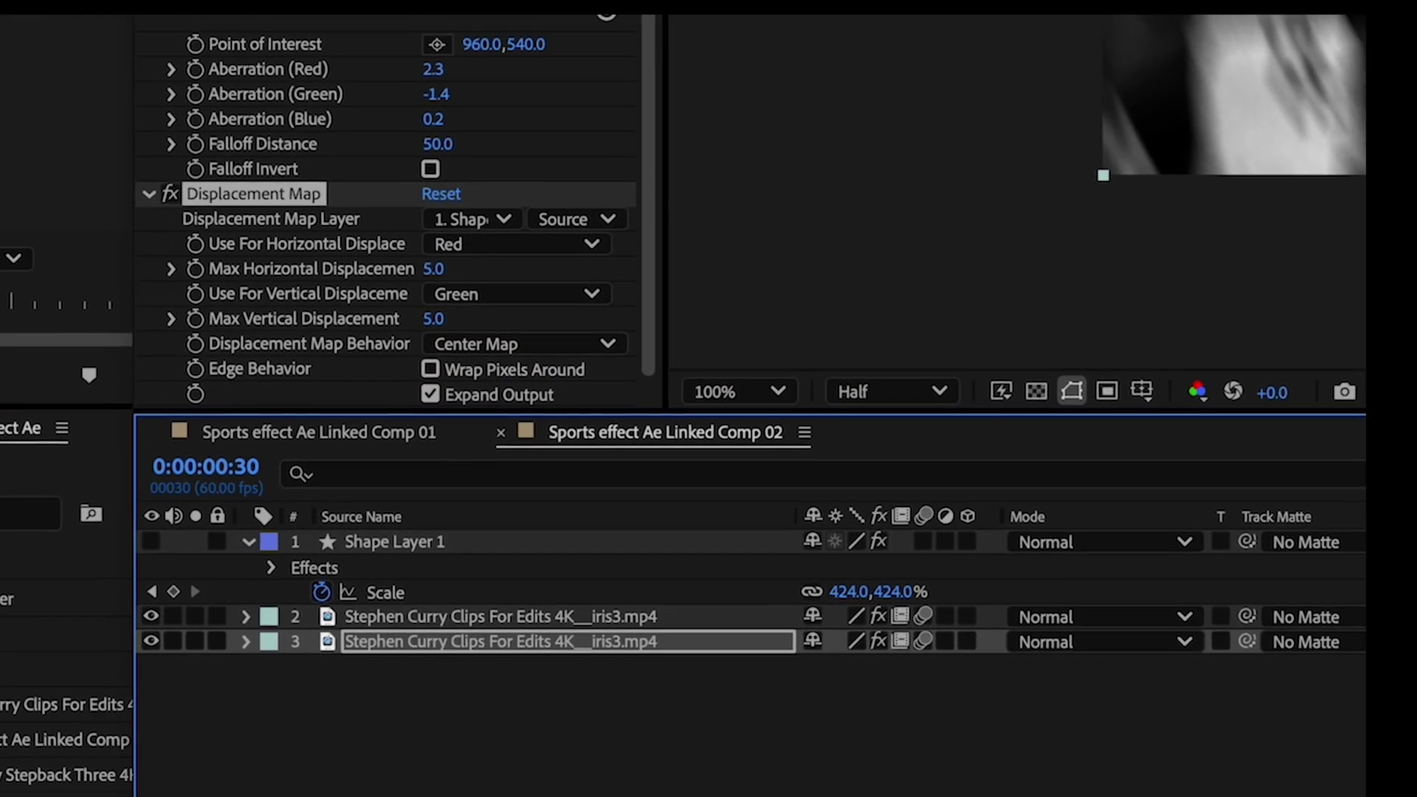
pyautogui.click(520, 247)
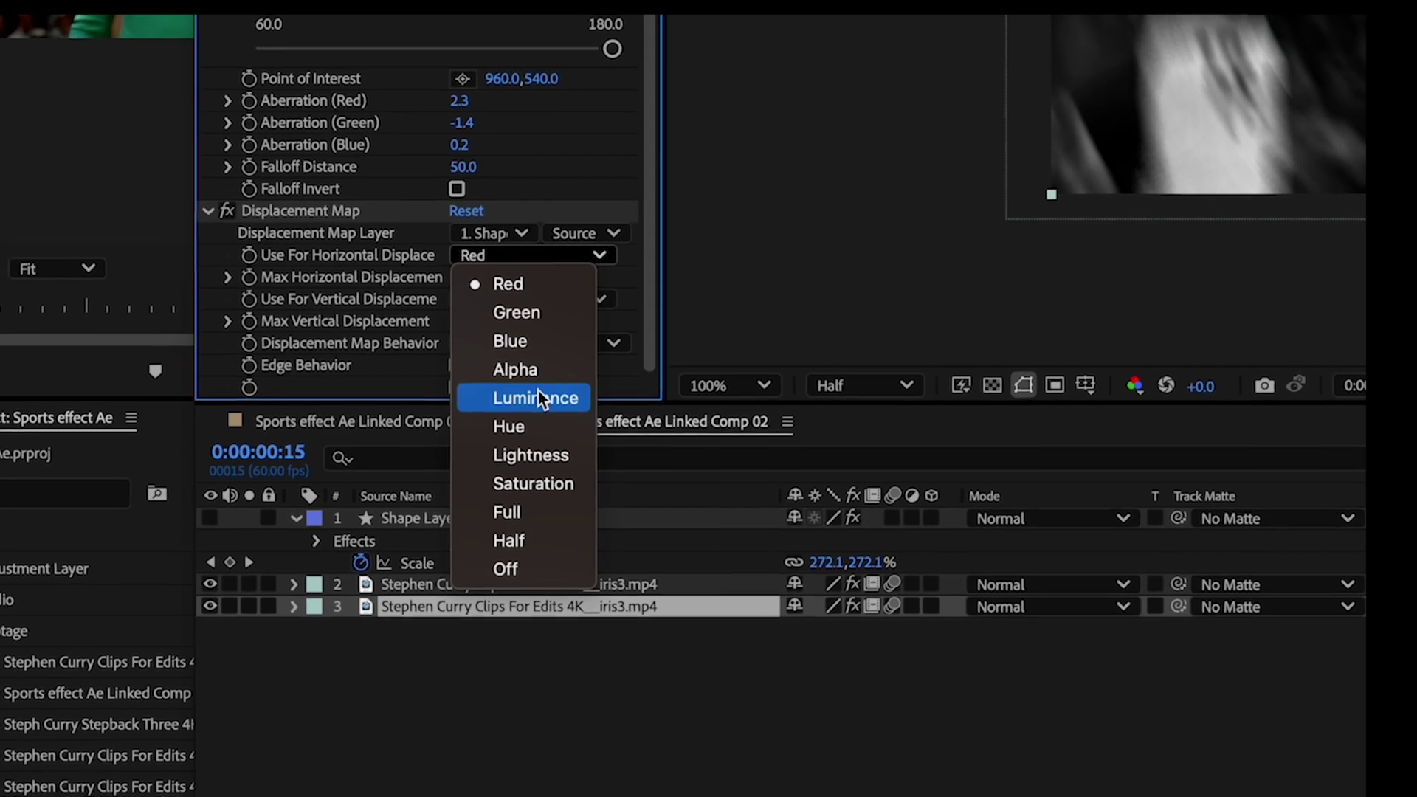
pyautogui.click(547, 397)
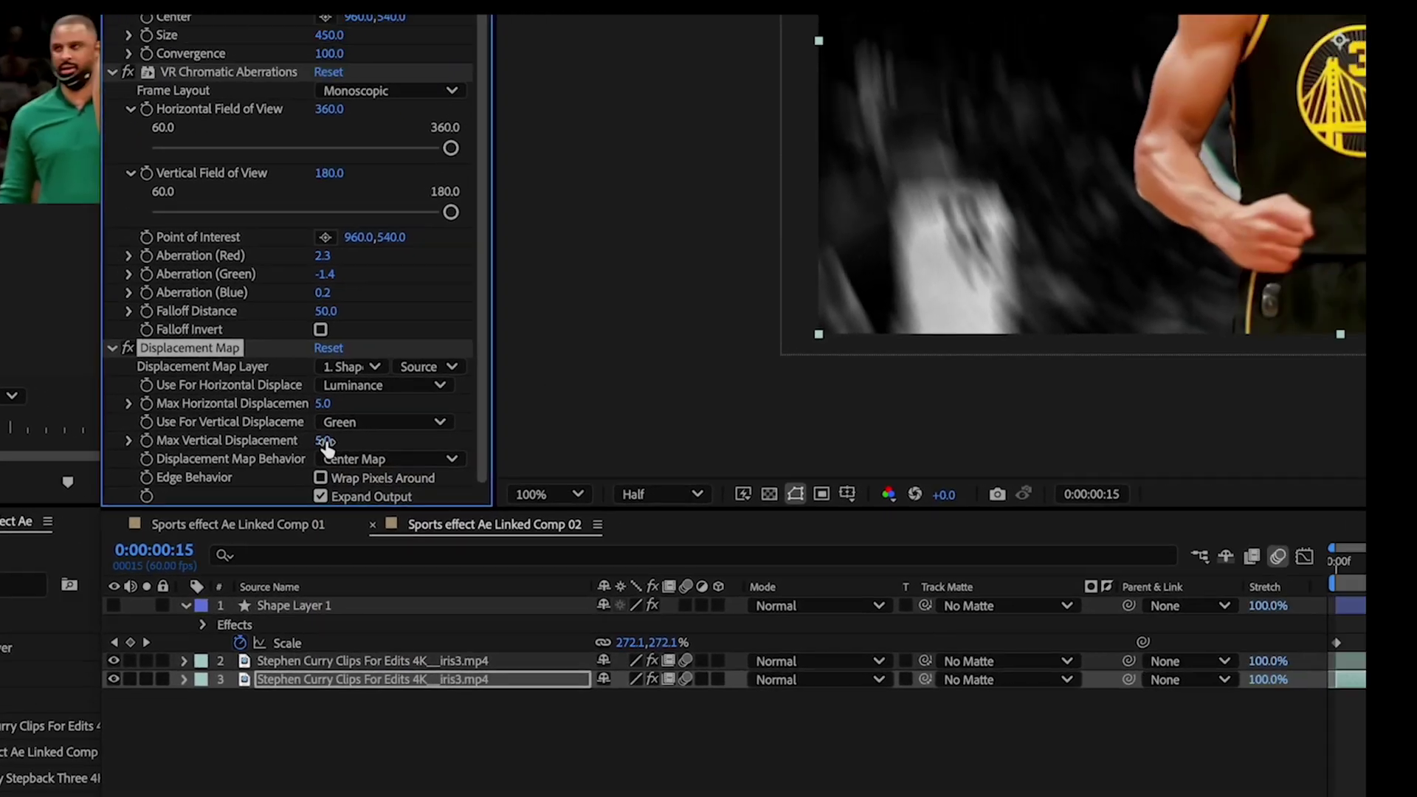
pyautogui.moveTo(464, 321); pyautogui.dragTo(514, 322)
pyautogui.moveTo(187, 580); pyautogui.dragTo(172, 587)
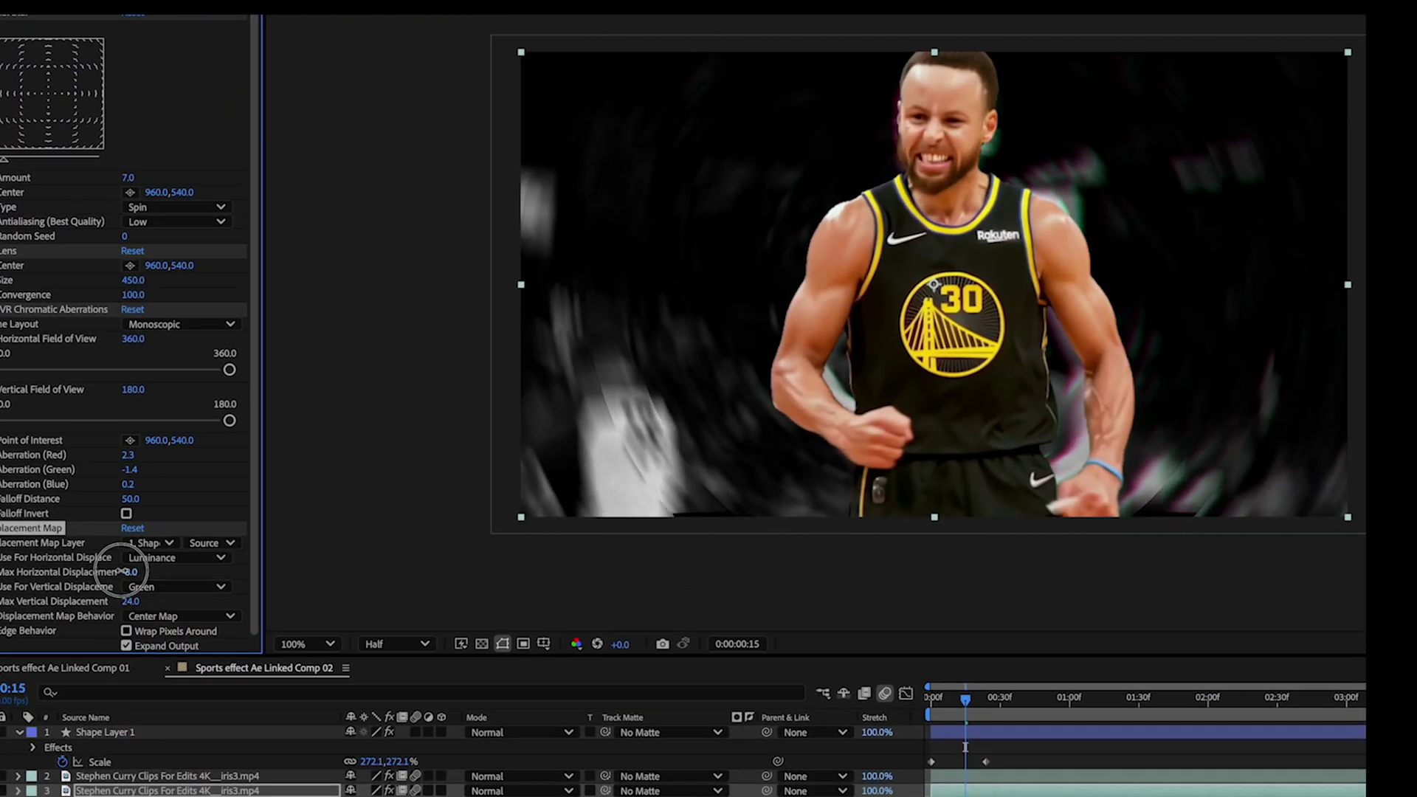
# Step: Play the composition back from the first frame to check the background displacement and the rings
pyautogui.moveTo(963, 708)
pyautogui.mouseDown()
pyautogui.moveTo(917, 710)
pyautogui.moveTo(960, 708)
pyautogui.mouseUp()
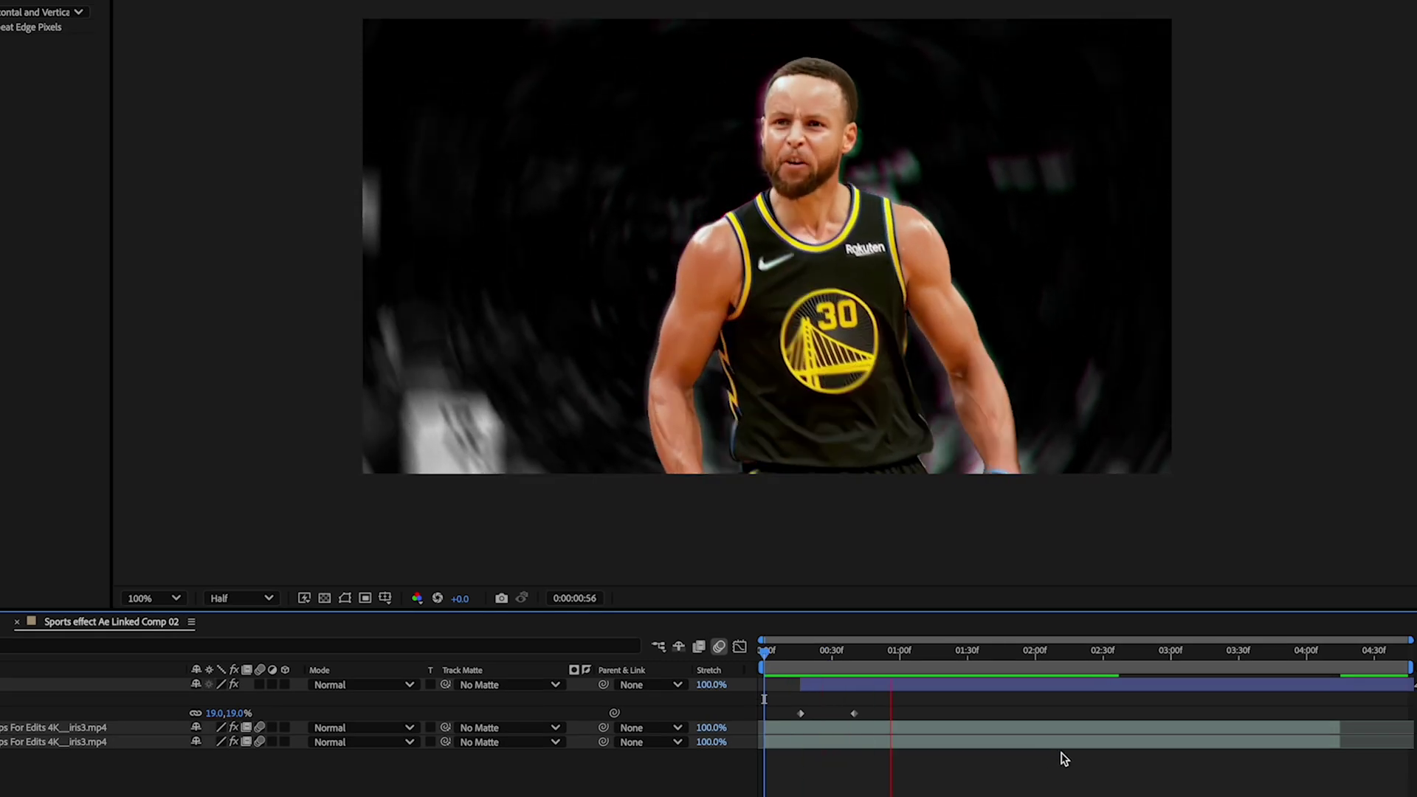
pyautogui.press('space')
pyautogui.moveTo(873, 658); pyautogui.dragTo(763, 658)
pyautogui.press('space')
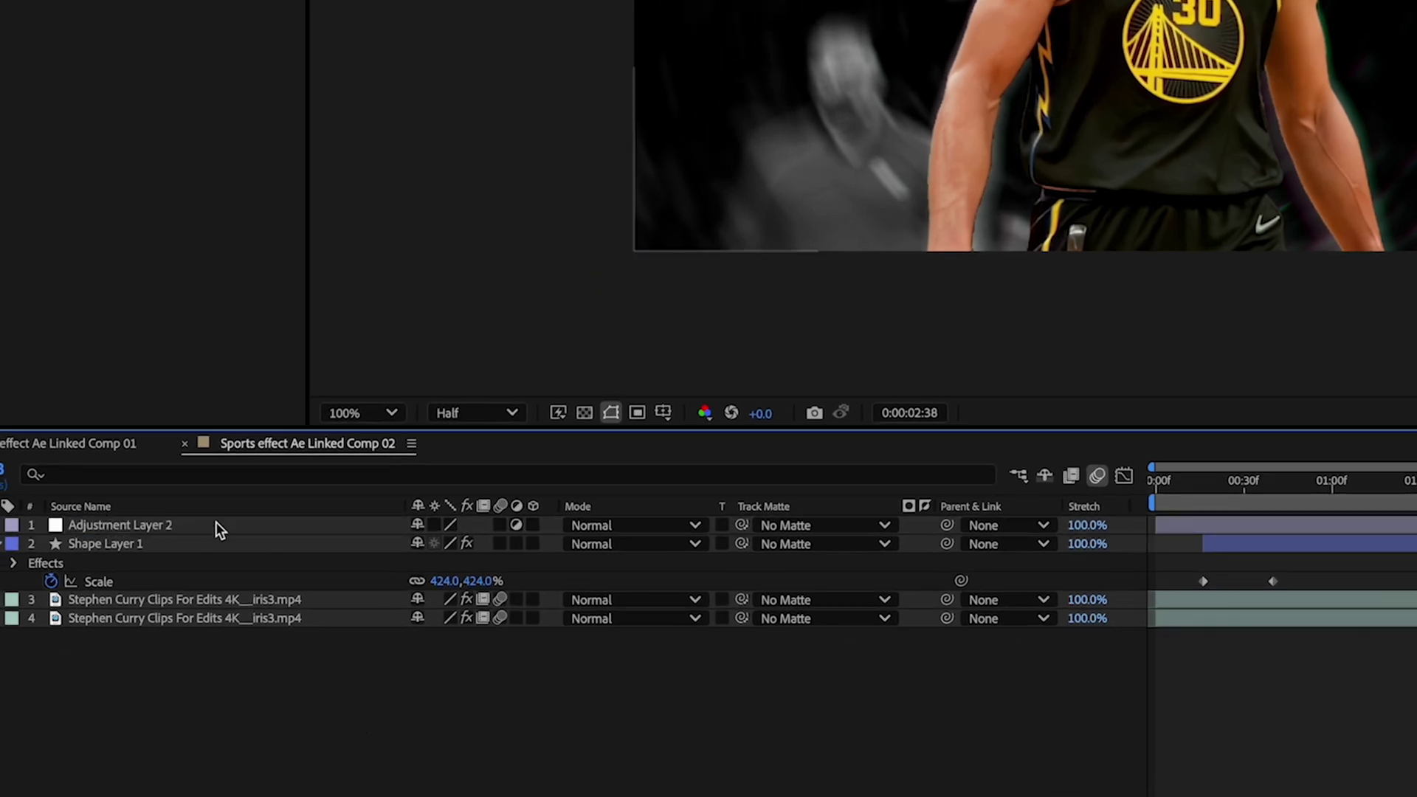
# Step: Add the Transform effect to the adjustment layer and keyframe its Position to 938, 715 and its Scale to 132
pyautogui.moveTo(1343, 509); pyautogui.dragTo(1217, 531)
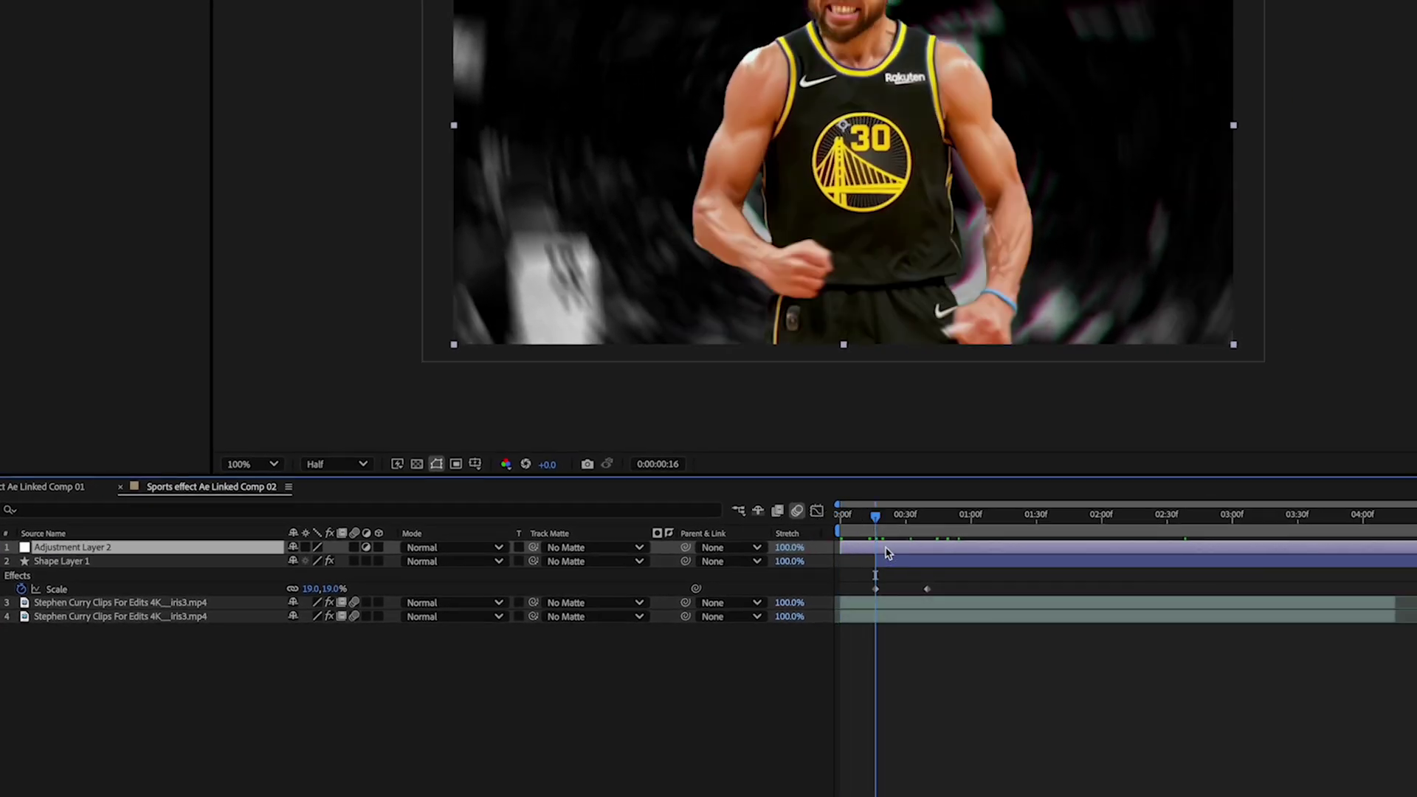
pyautogui.hotkey('ctrl', 'space')
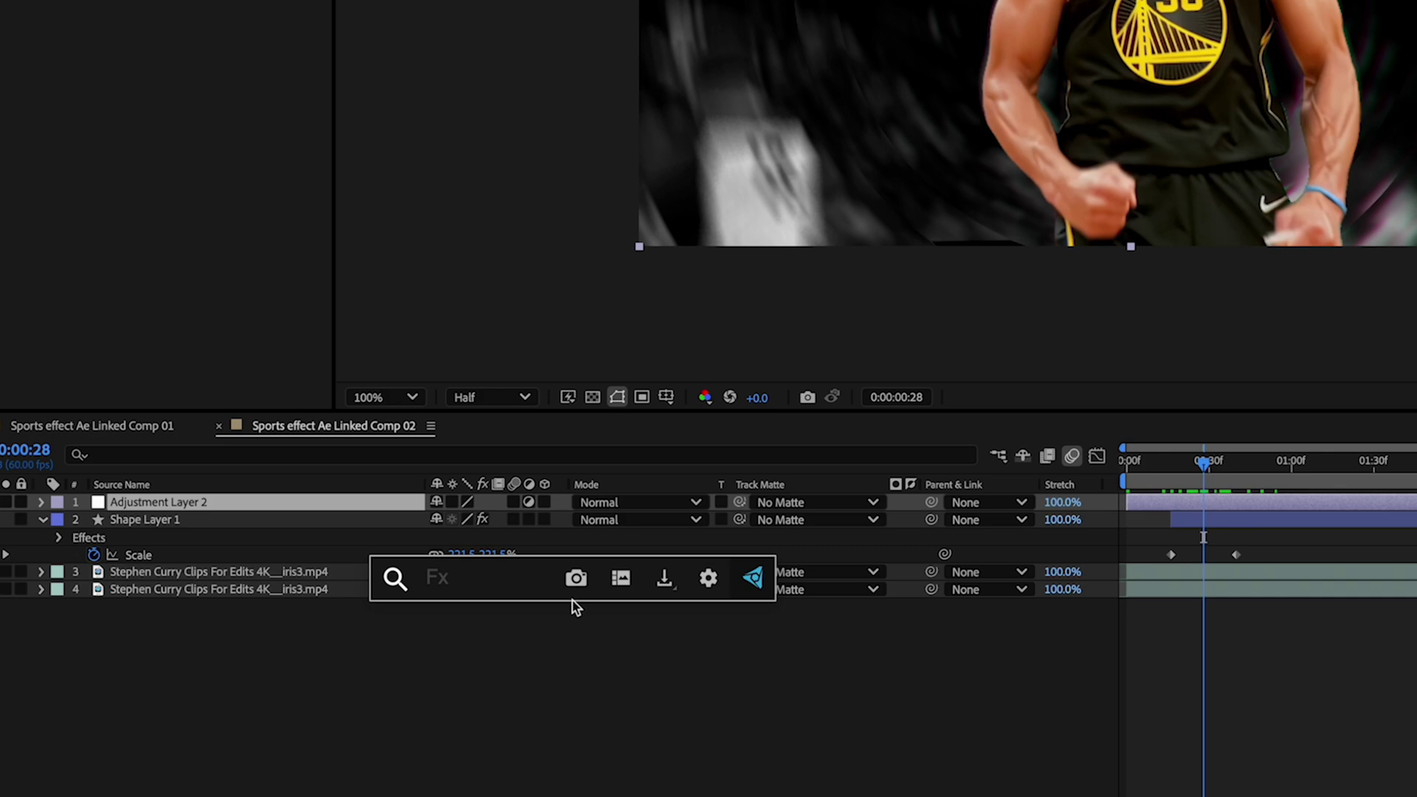
pyautogui.write('t')
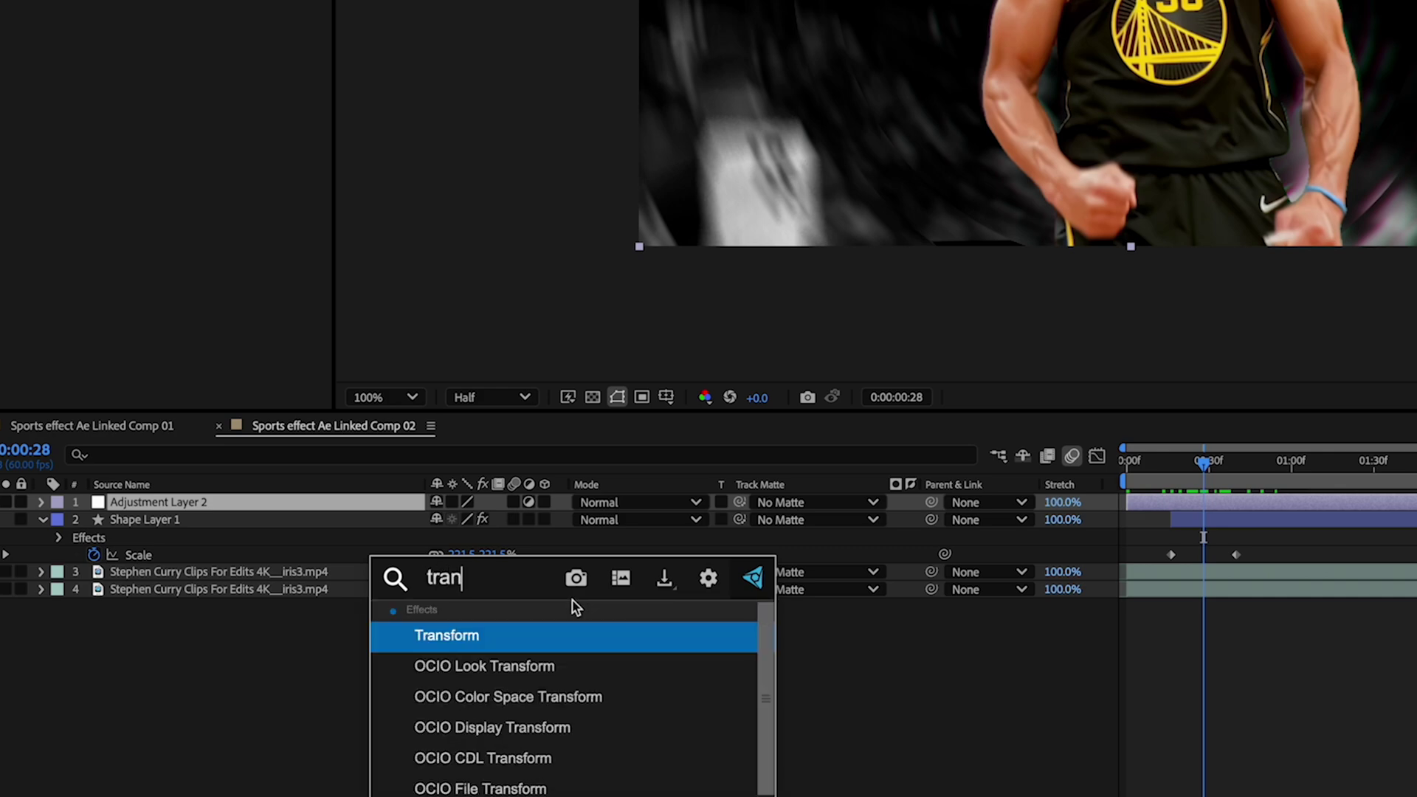
pyautogui.press('Return')
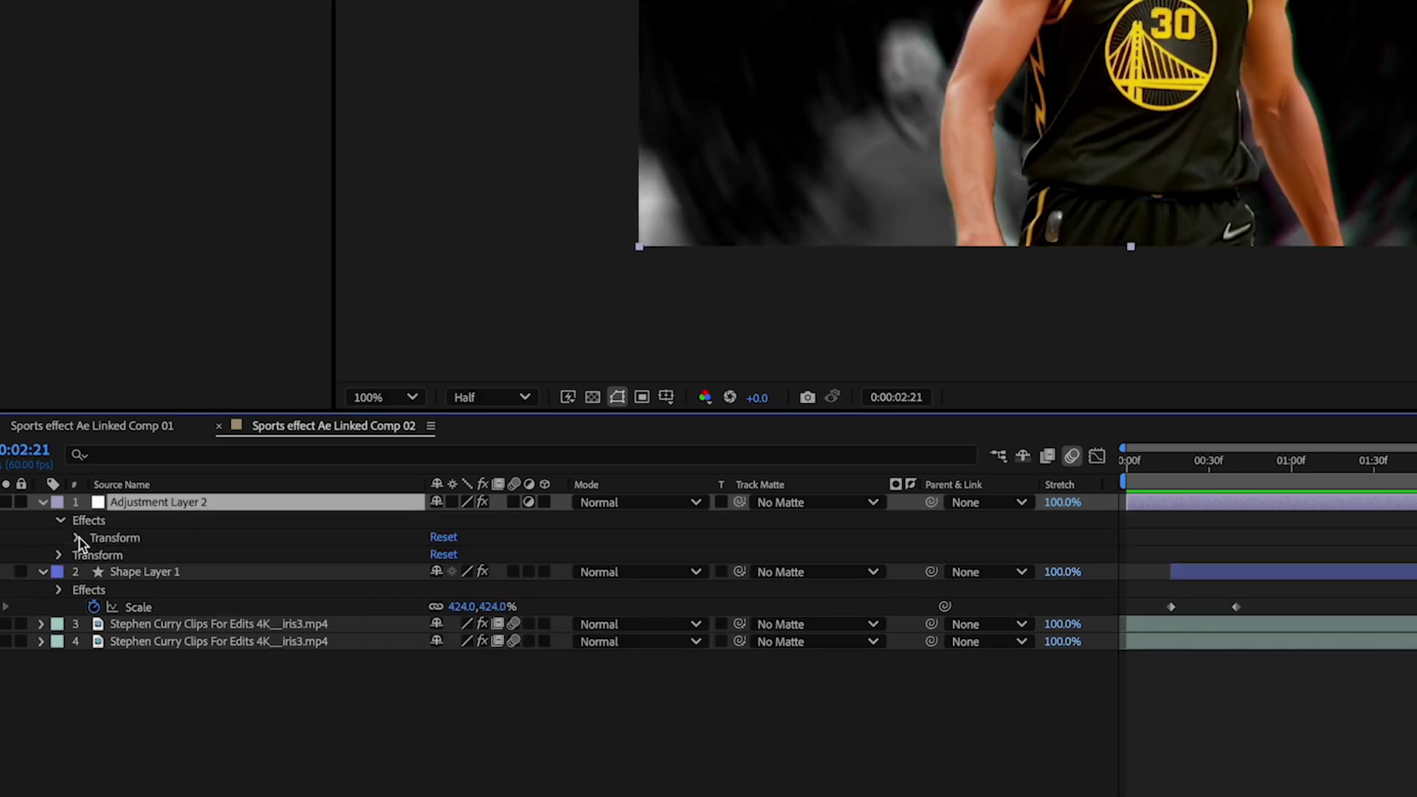
pyautogui.click(78, 538)
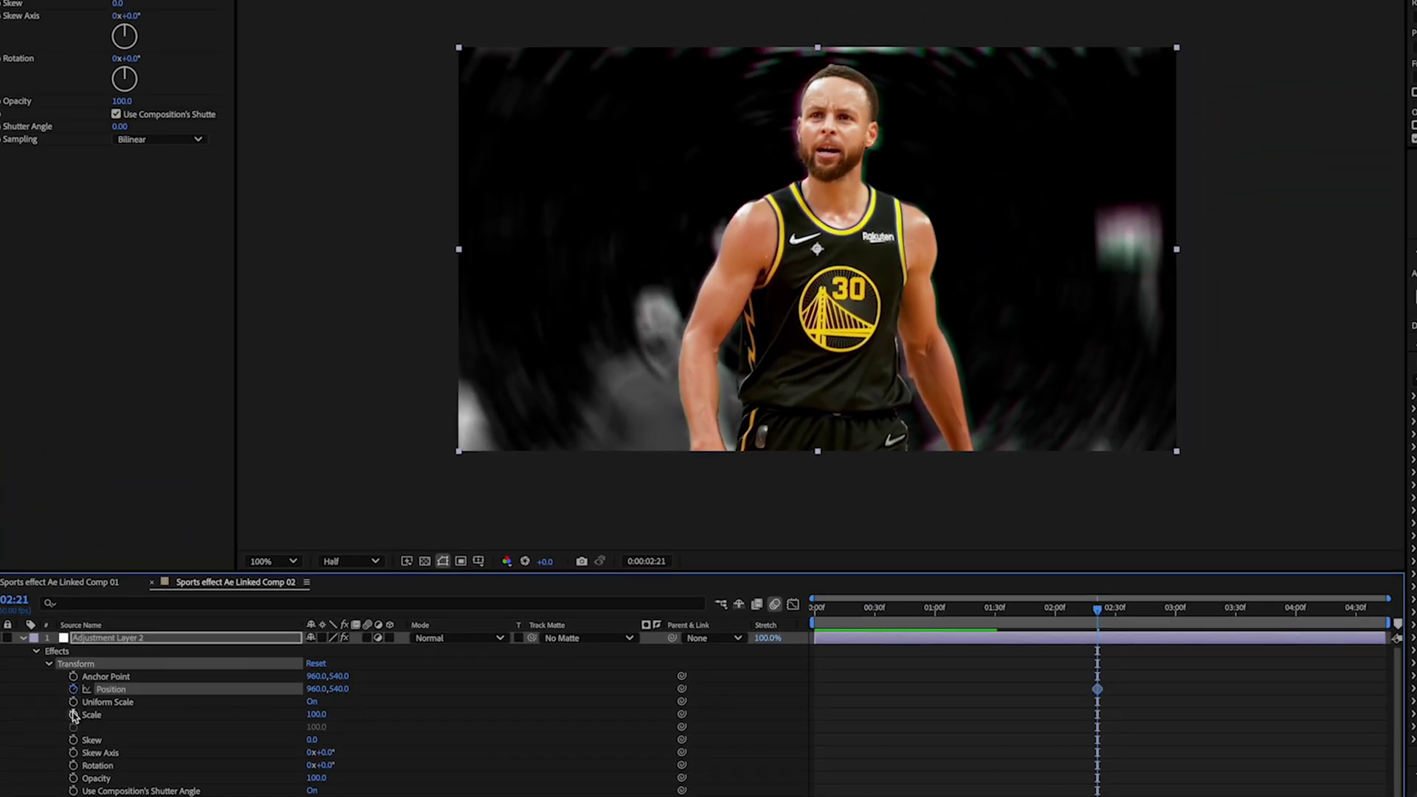
pyautogui.moveTo(315, 714); pyautogui.dragTo(484, 696)
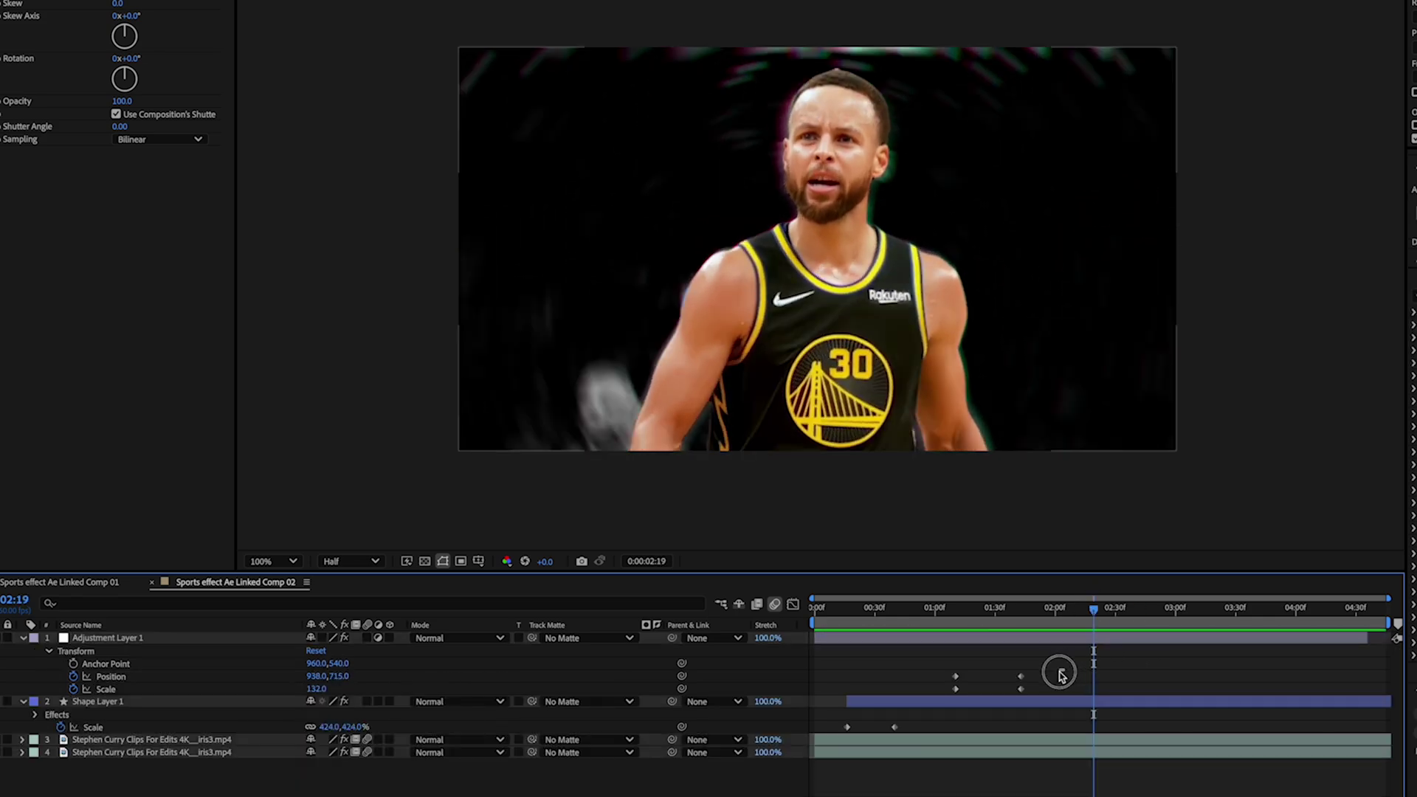
# Step: Apply Easy Ease to the adjustment layer's Position and Scale keyframes and paste a copy of them at about 2:45
pyautogui.moveTo(1059, 671); pyautogui.dragTo(948, 693)
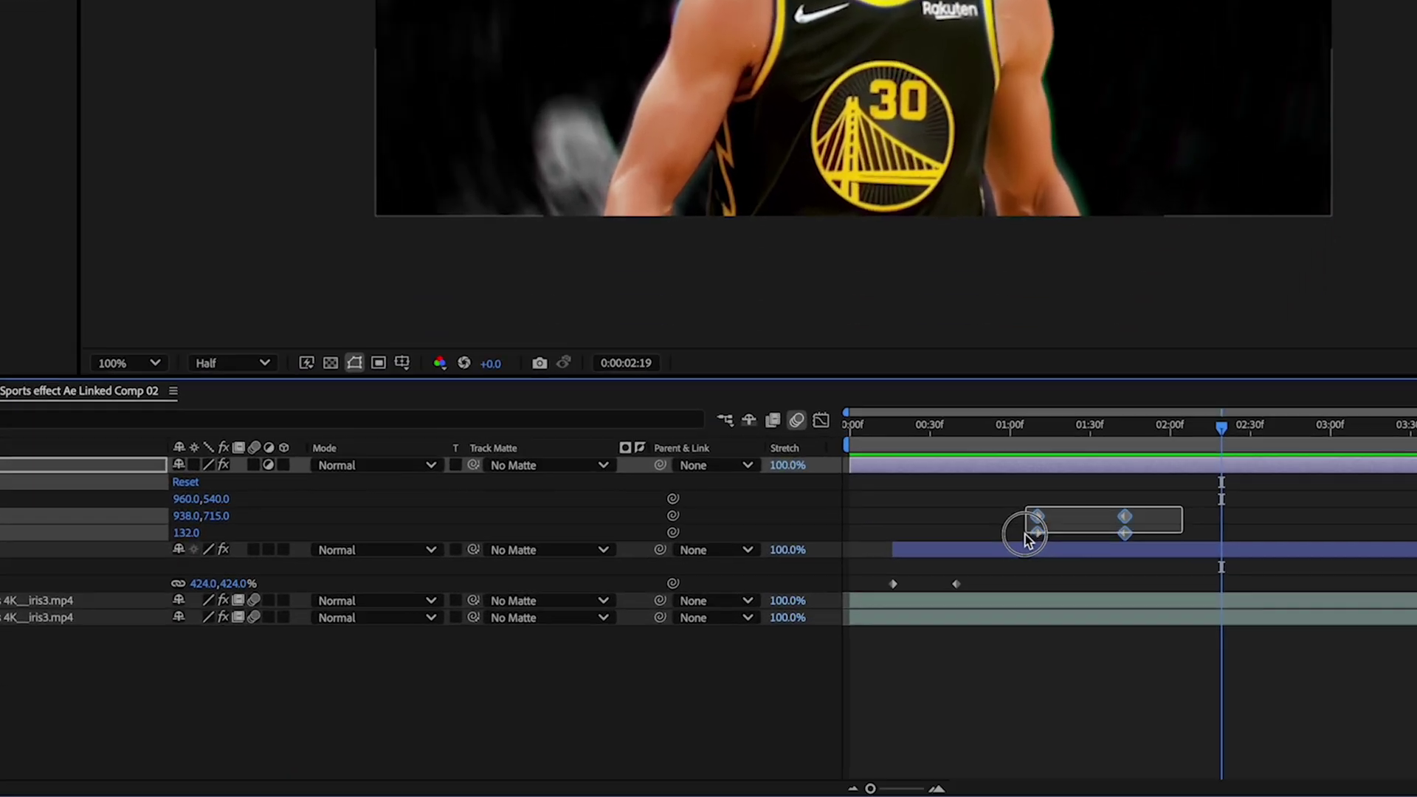
pyautogui.press('F9')
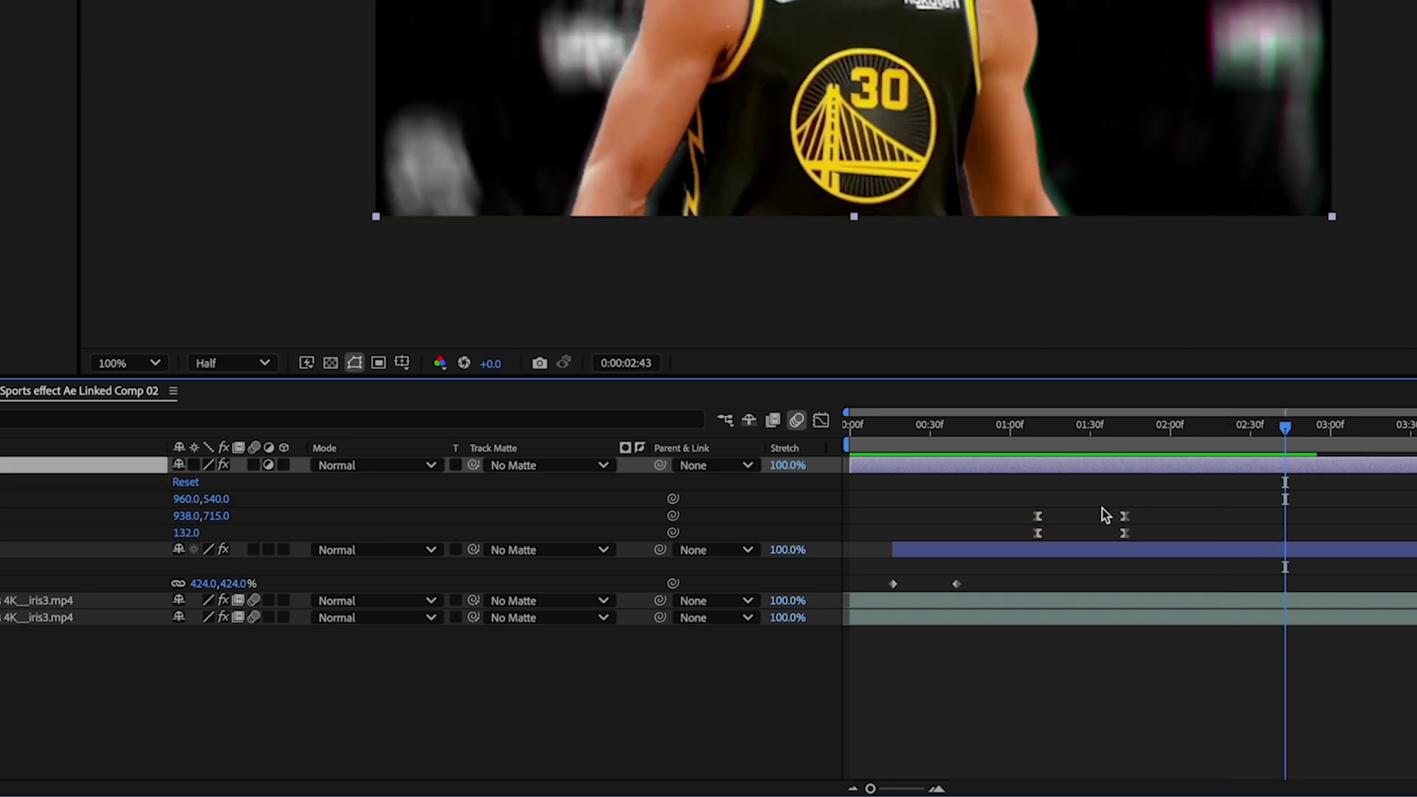
pyautogui.moveTo(1160, 509); pyautogui.dragTo(1014, 533)
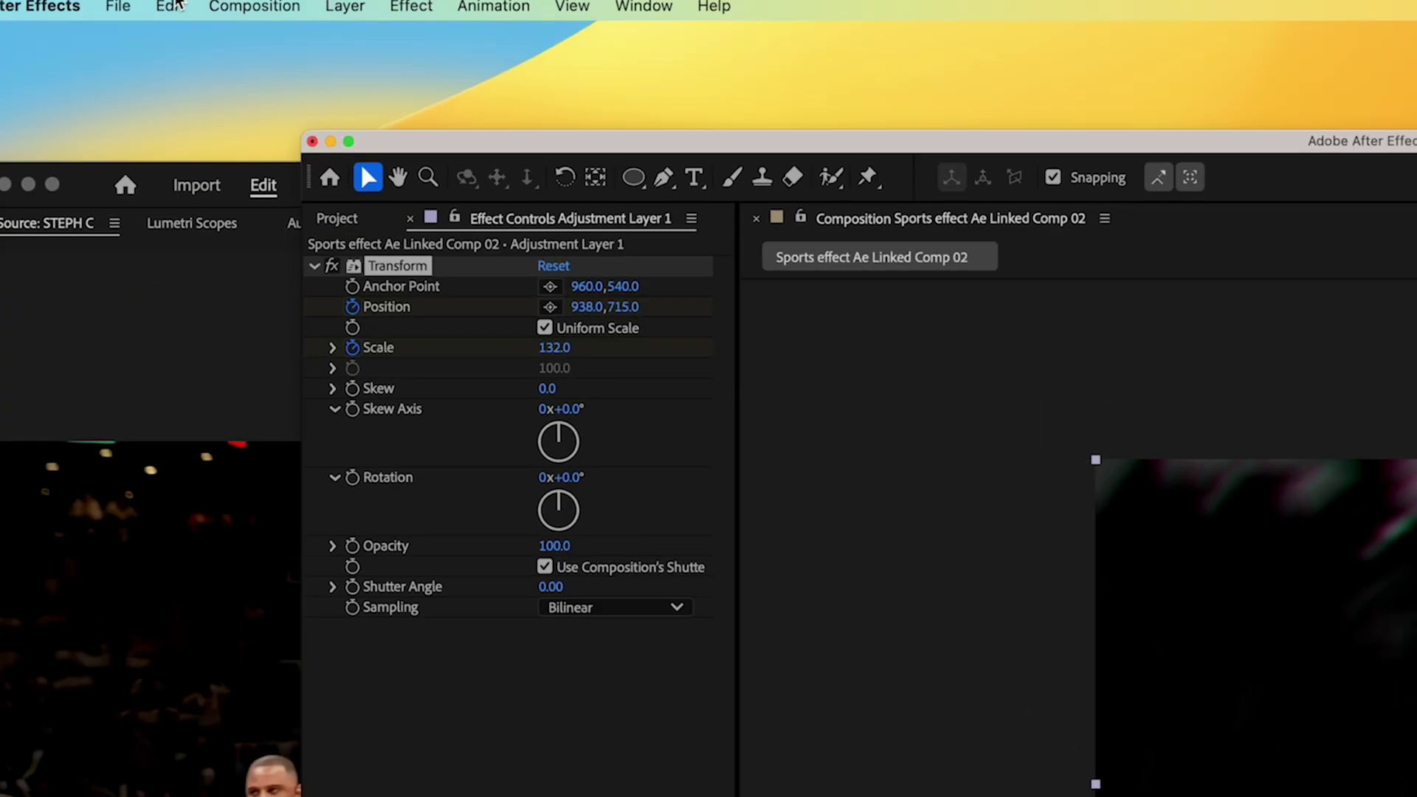
pyautogui.click(174, 15)
pyautogui.click(355, 308)
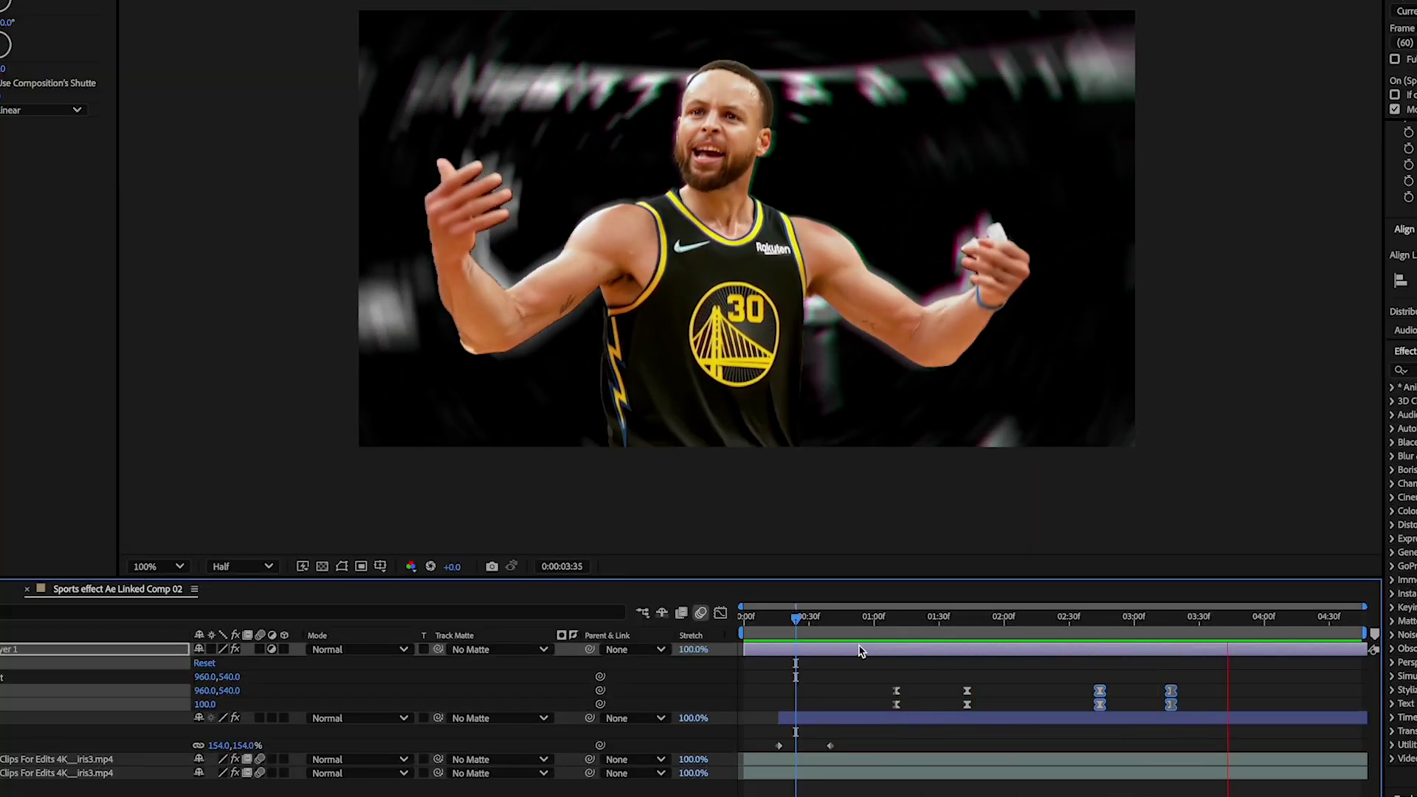
# Step: Preview the zoom animation and add the Camera Lens Blur effect to the adjustment layer
pyautogui.press('space')
pyautogui.click(937, 617)
pyautogui.click(904, 651)
pyautogui.hotkey('ctrl', 'space')
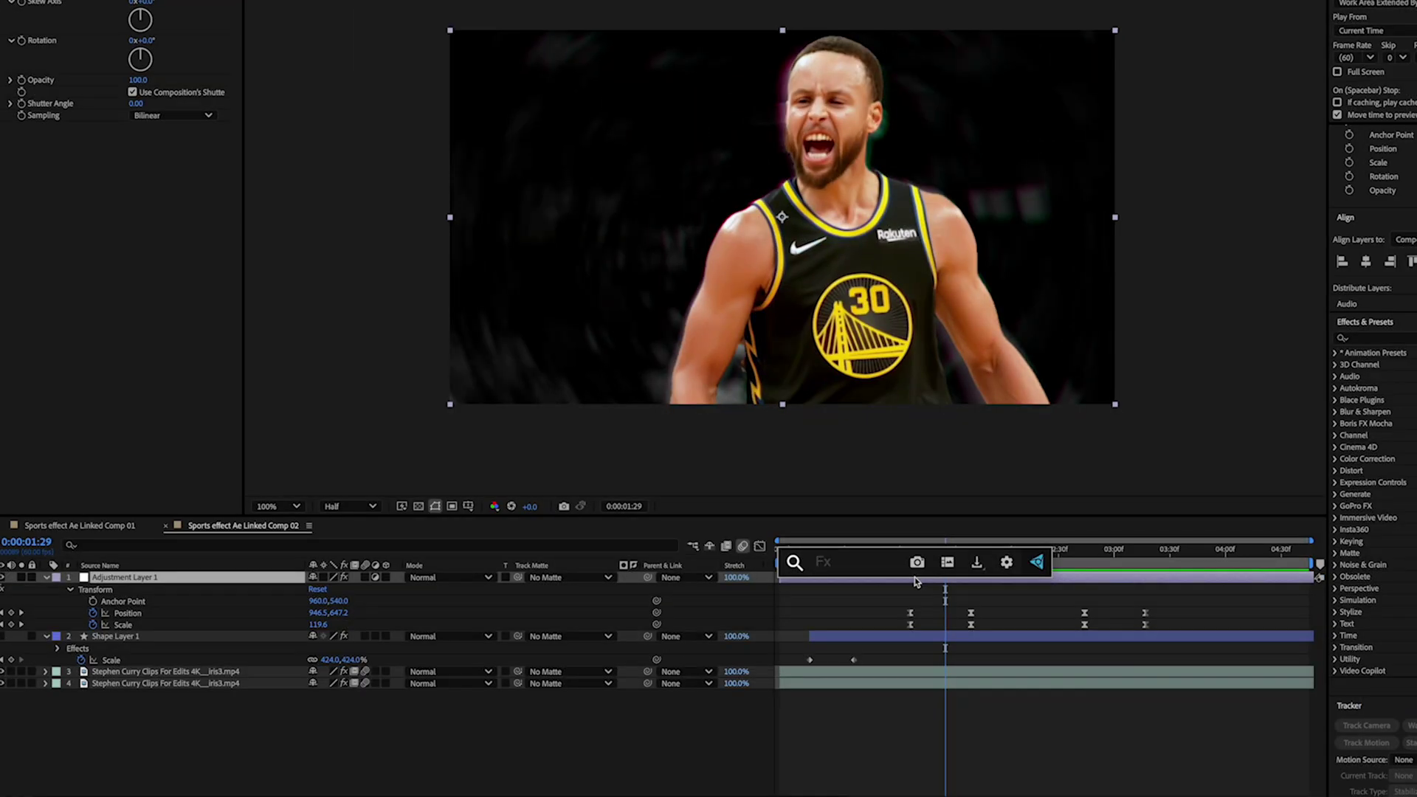
pyautogui.write('lens')
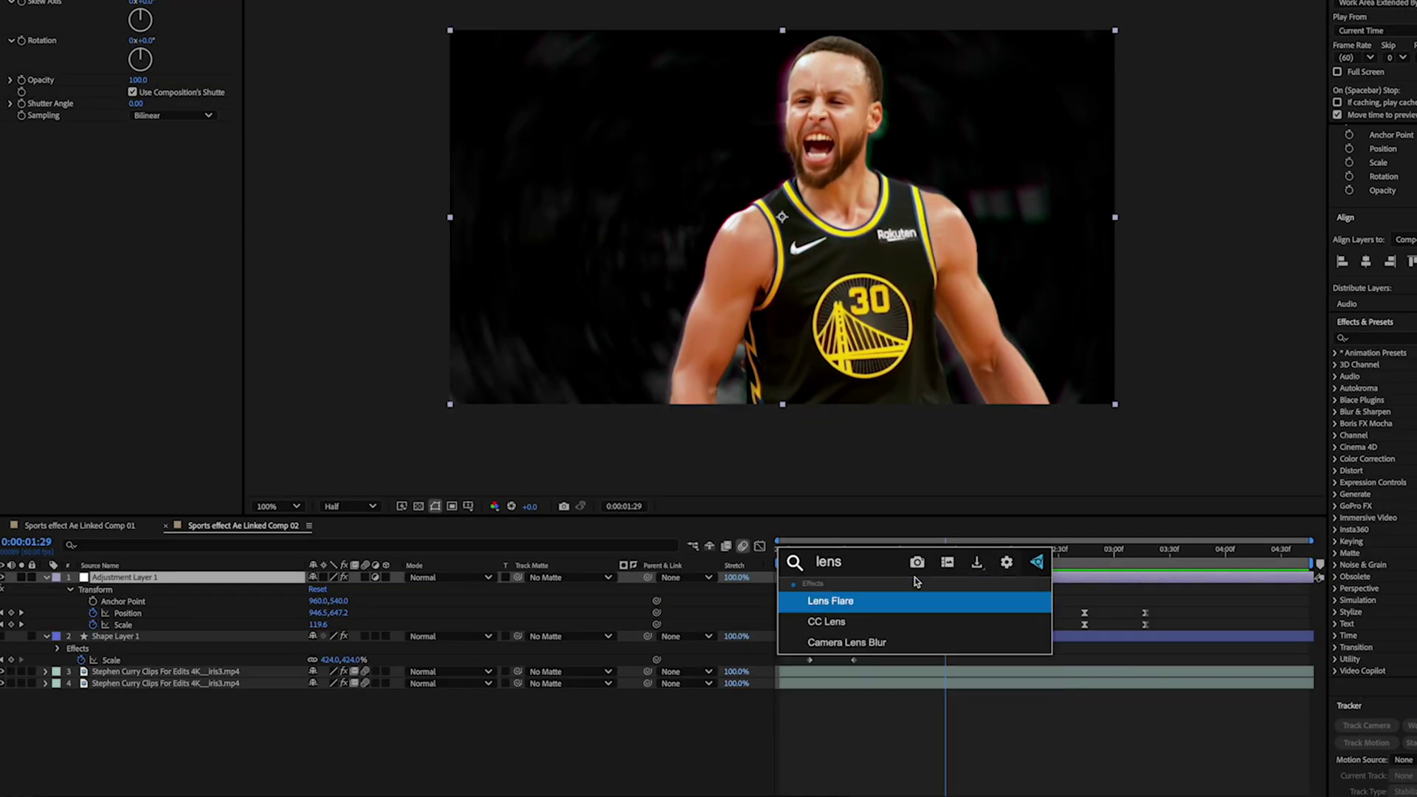
pyautogui.press('Return')
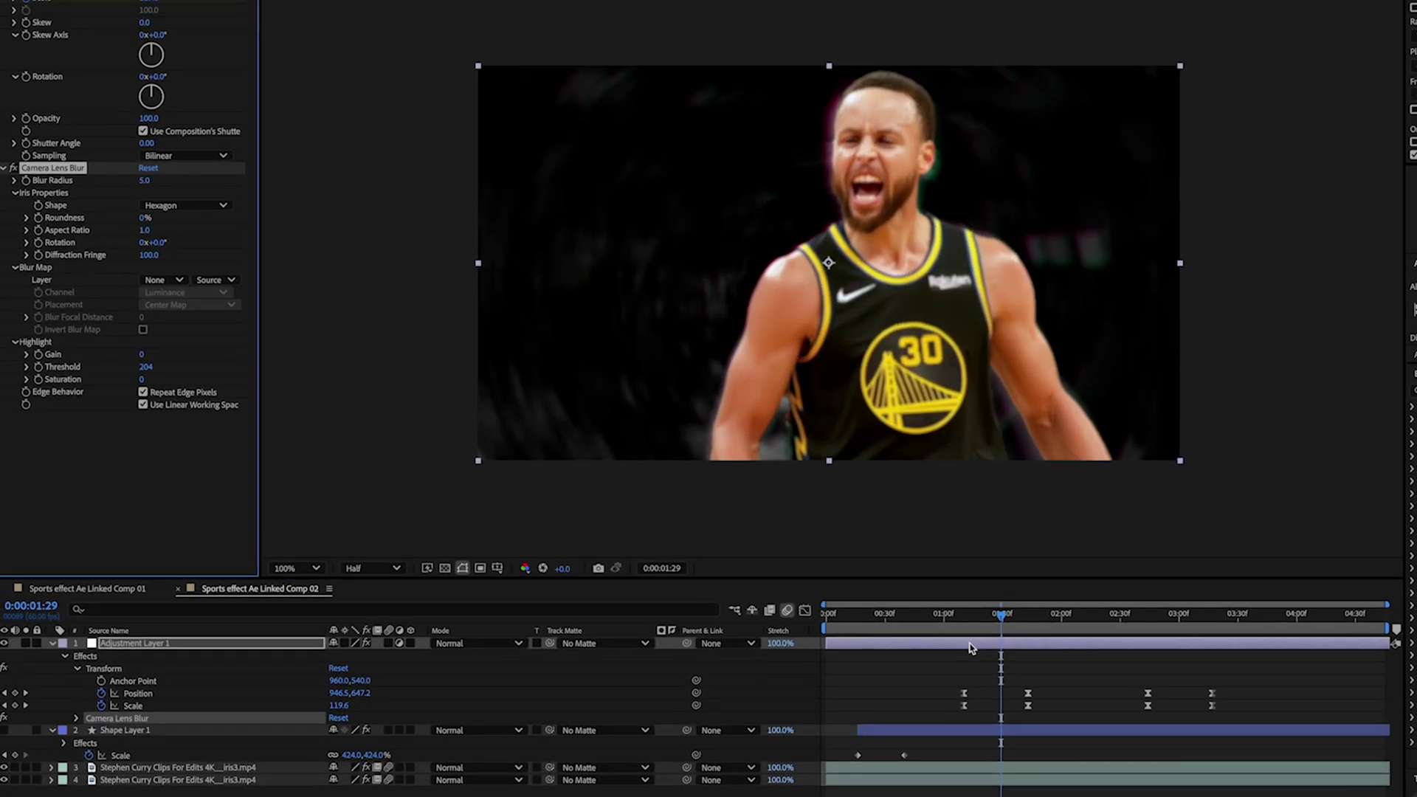
# Step: Keyframe the Camera Lens Blur radius at 0 on 1:25, increase it at 1:34, and return it to 0 at 1:43
pyautogui.moveTo(945, 552); pyautogui.dragTo(950, 555)
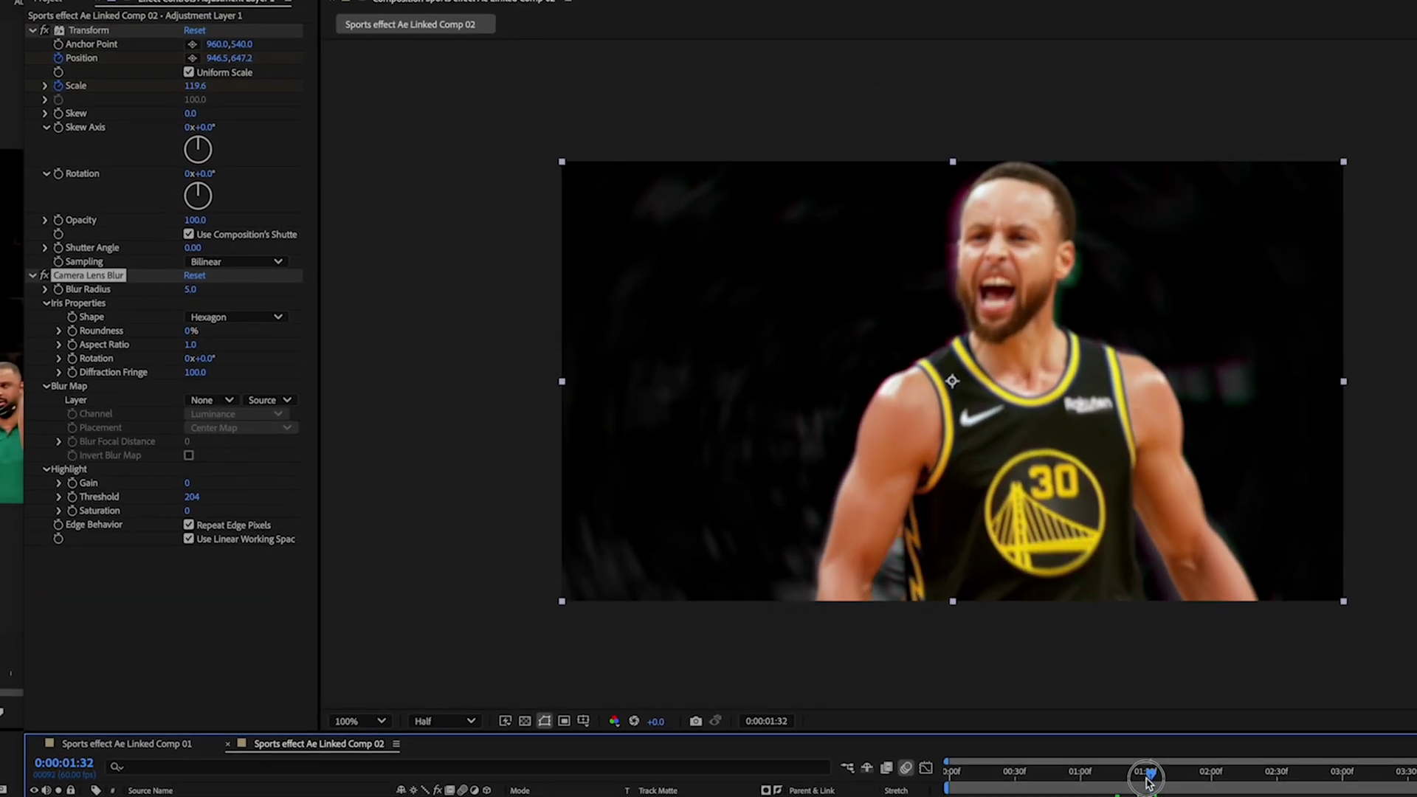
pyautogui.moveTo(1147, 779); pyautogui.dragTo(1144, 779)
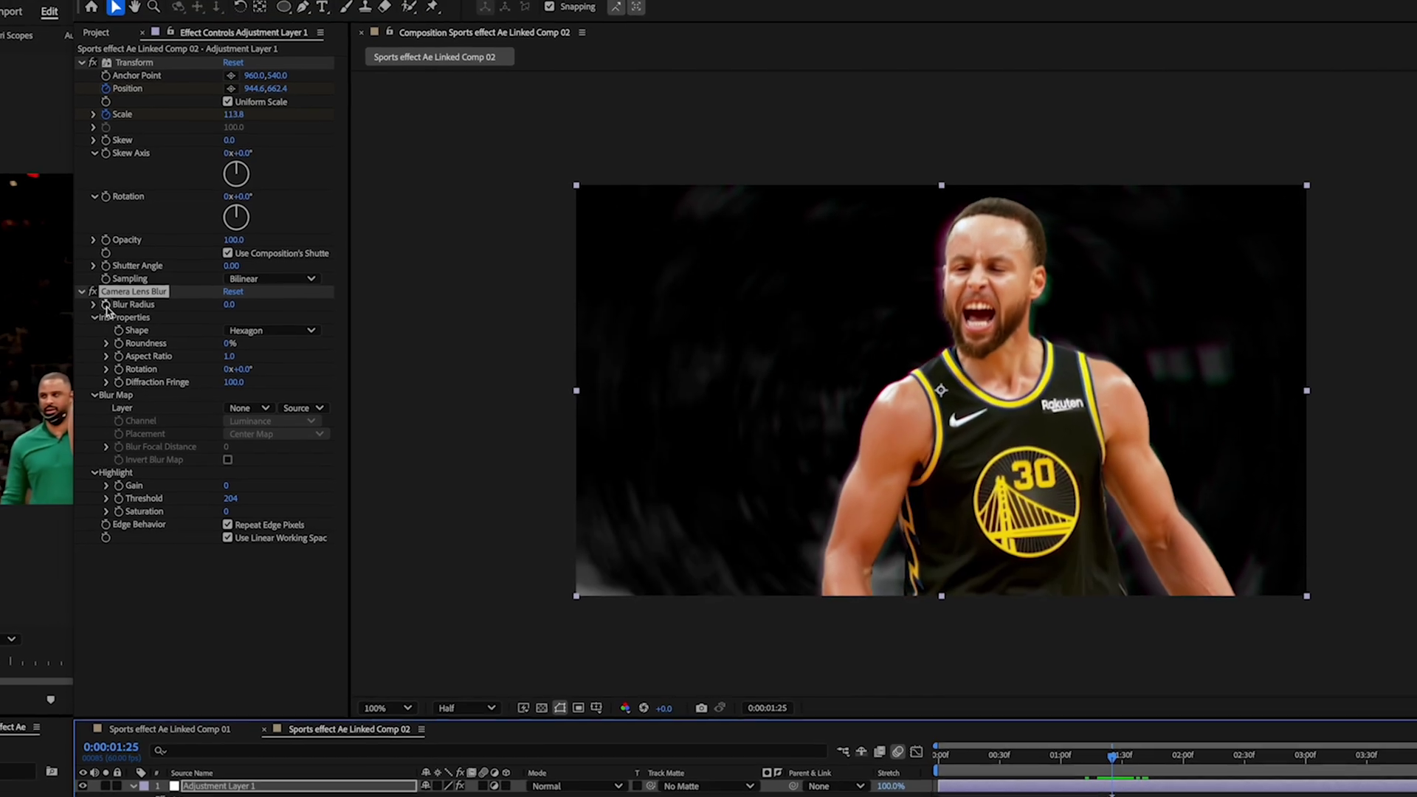
pyautogui.click(58, 289)
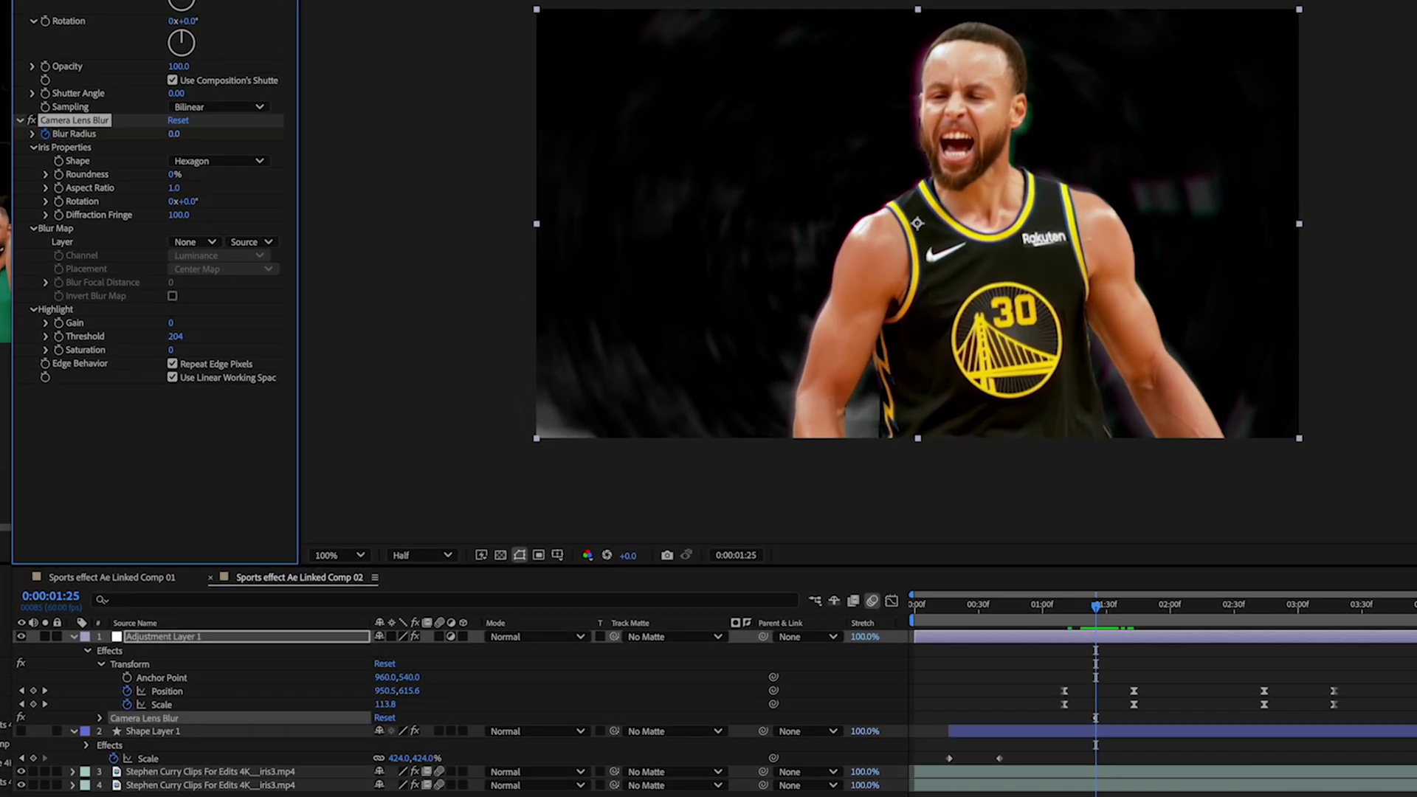
pyautogui.click(1114, 743)
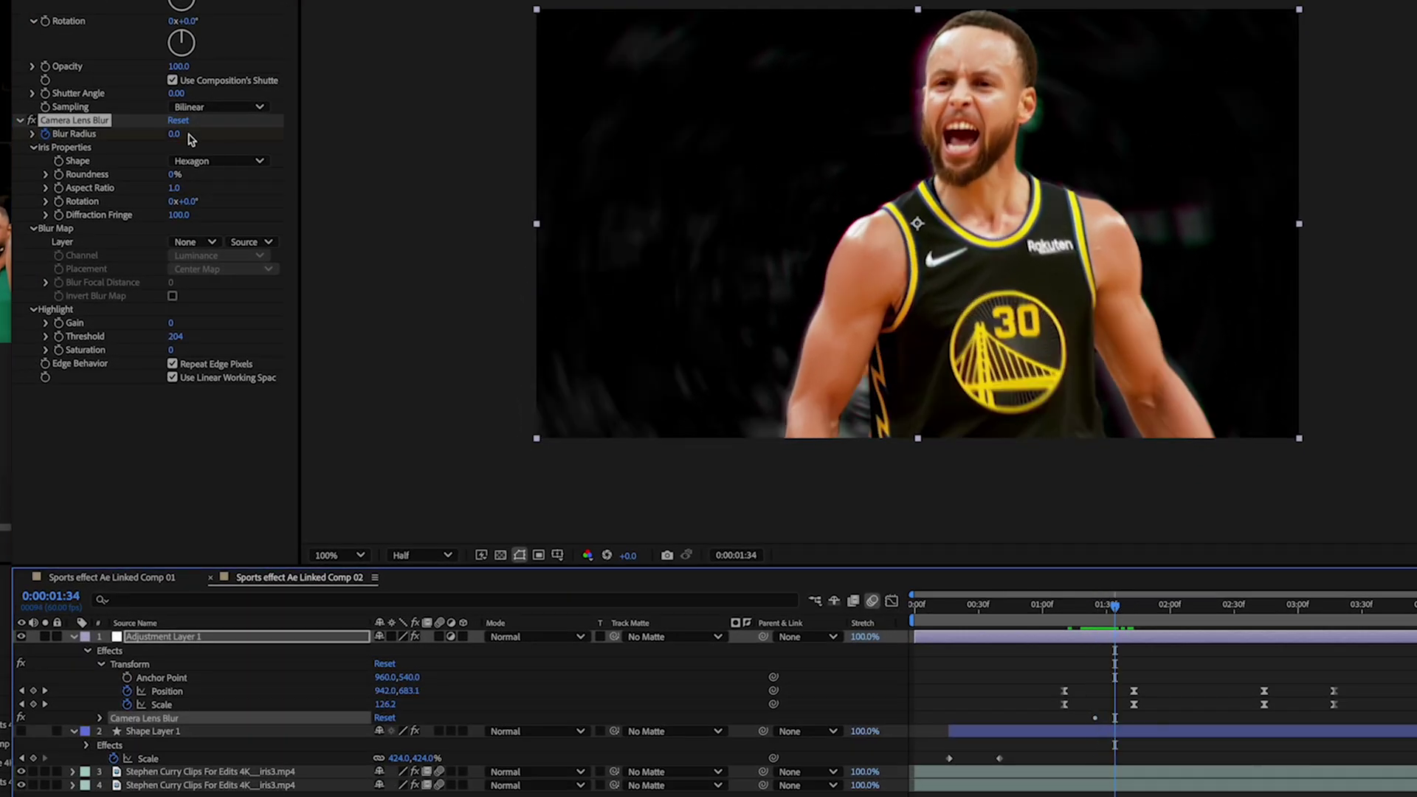
pyautogui.moveTo(191, 138); pyautogui.dragTo(205, 139)
pyautogui.click(1133, 605)
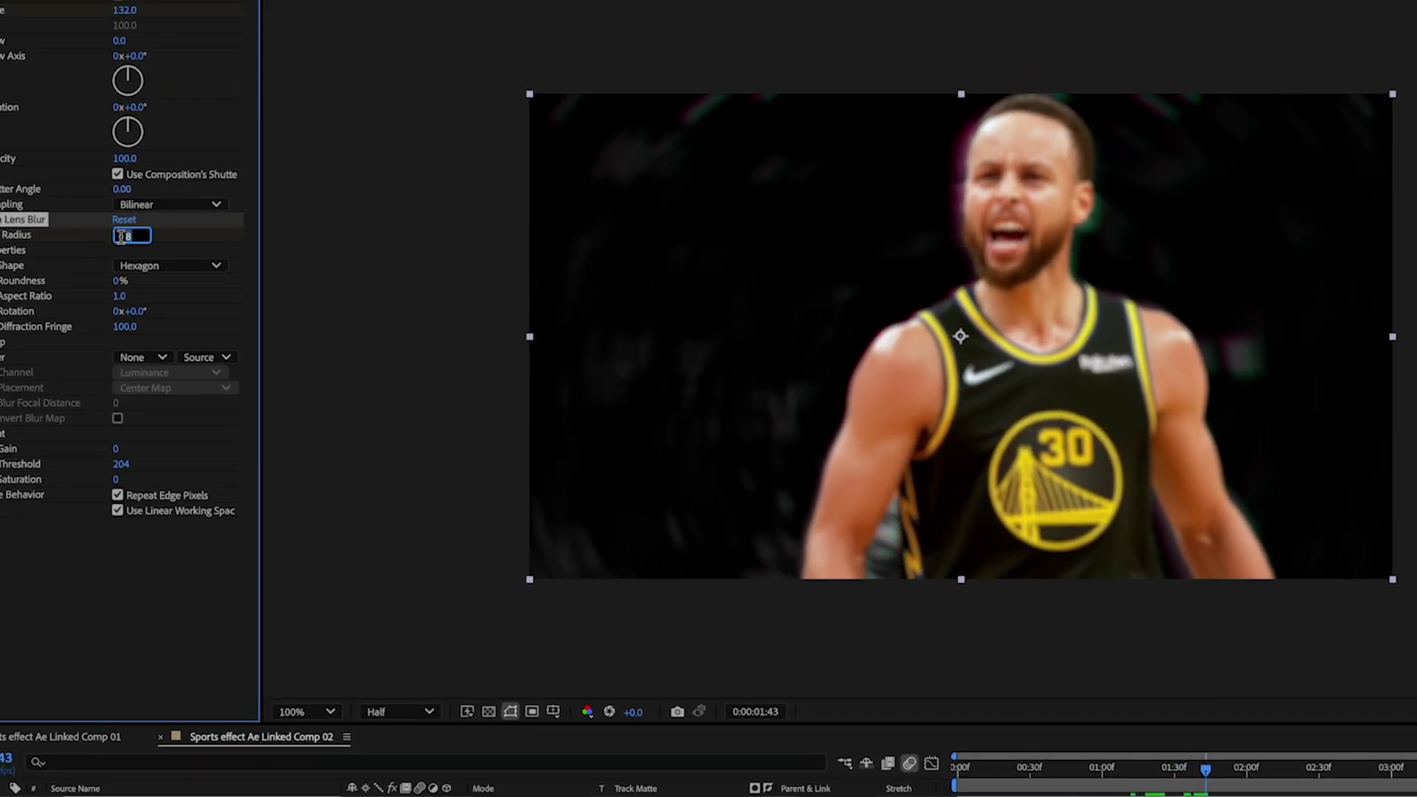
pyautogui.write('0')
pyautogui.press('Return')
pyautogui.moveTo(1122, 776); pyautogui.dragTo(1215, 784)
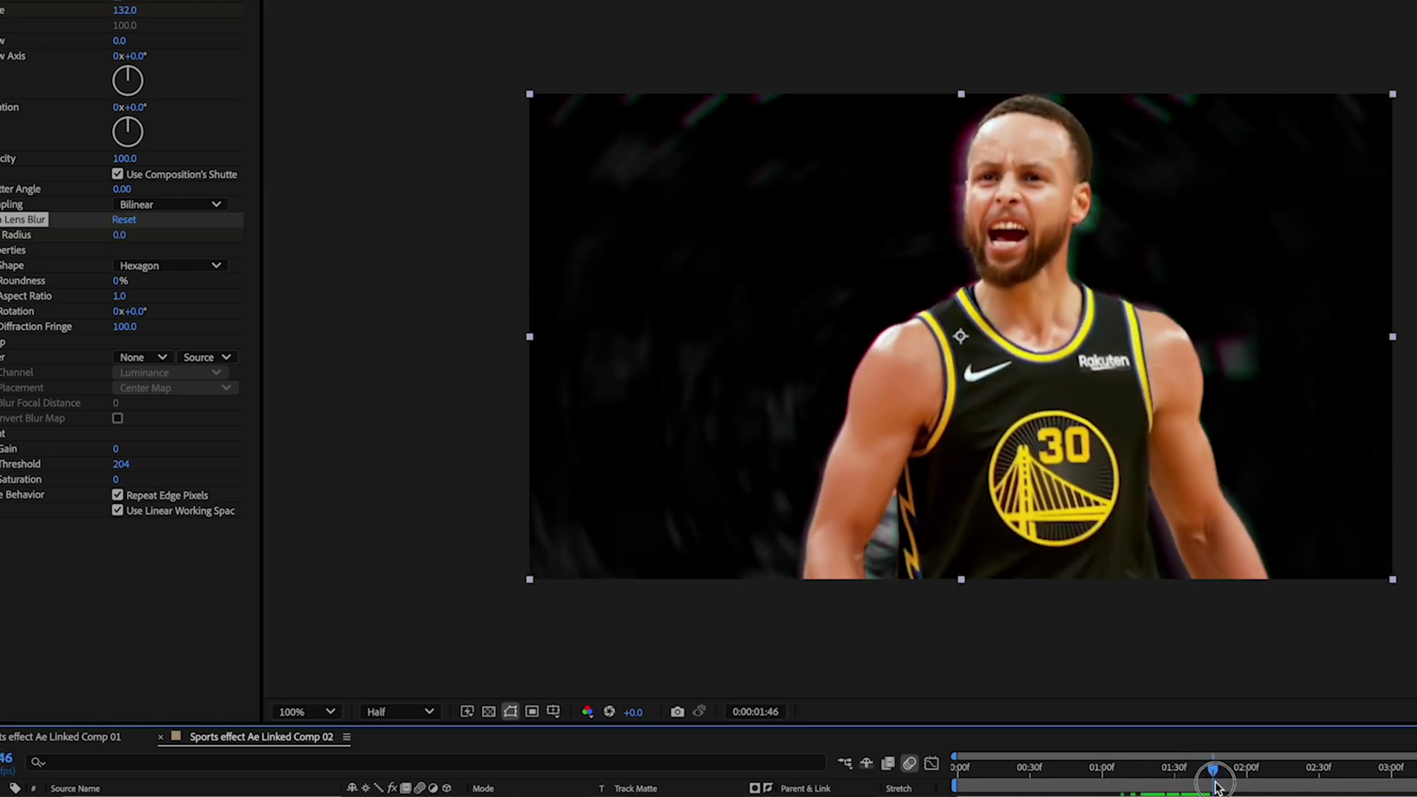
# Step: Add the expression wiggle(3,15) to the Anchor Point of the adjustment layer's Transform effect
pyautogui.press('Home')
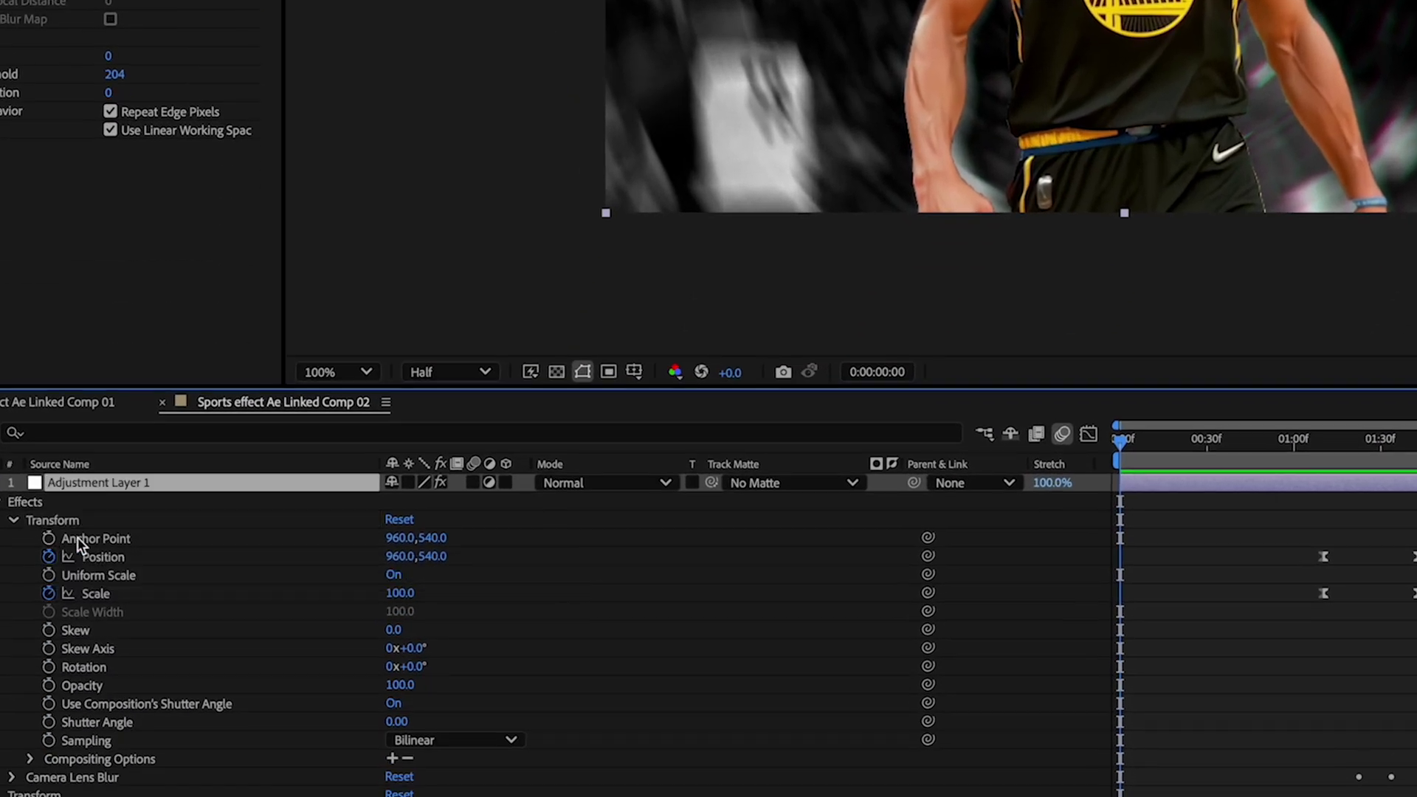
pyautogui.keyDown('alt'); pyautogui.click(48, 539); pyautogui.keyUp('alt')
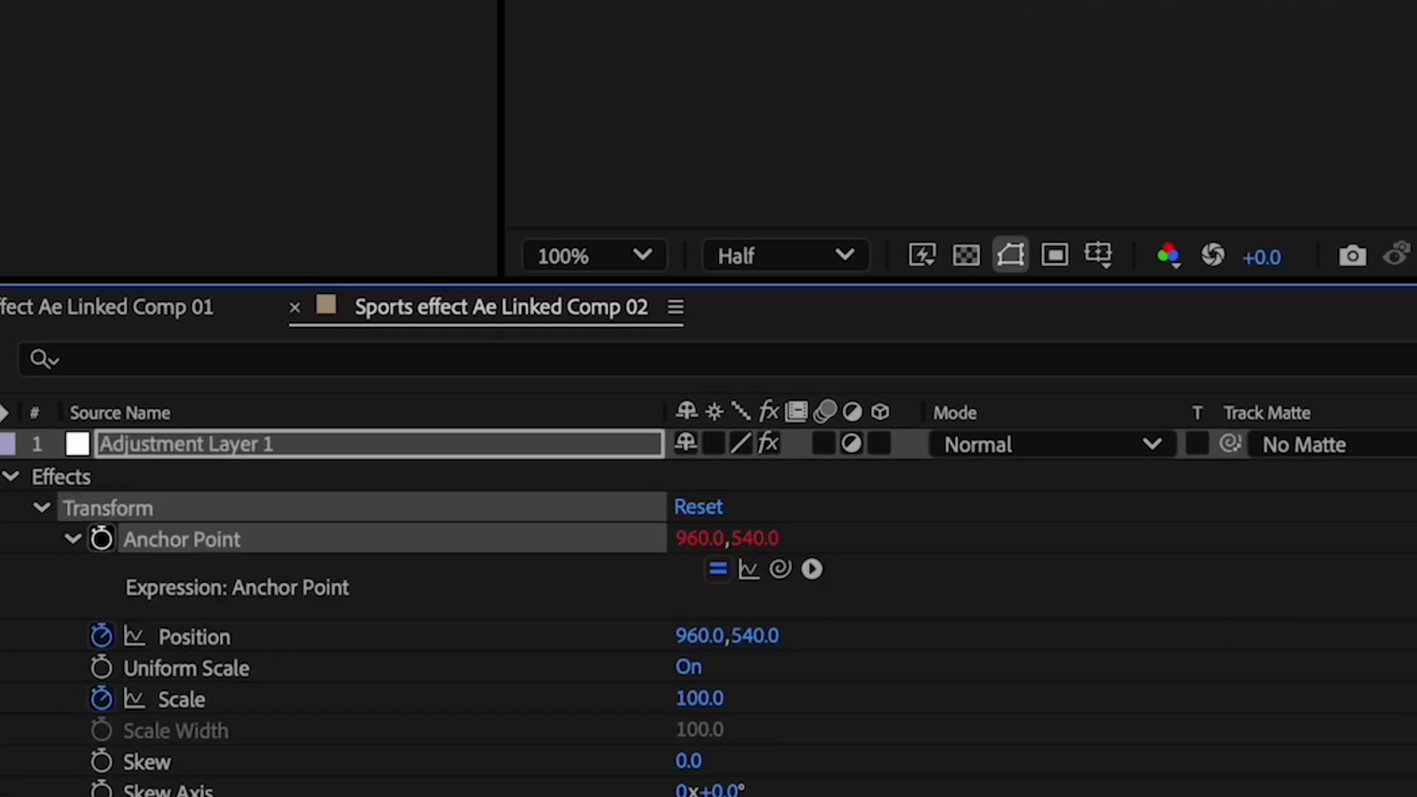
pyautogui.write('wiggl')
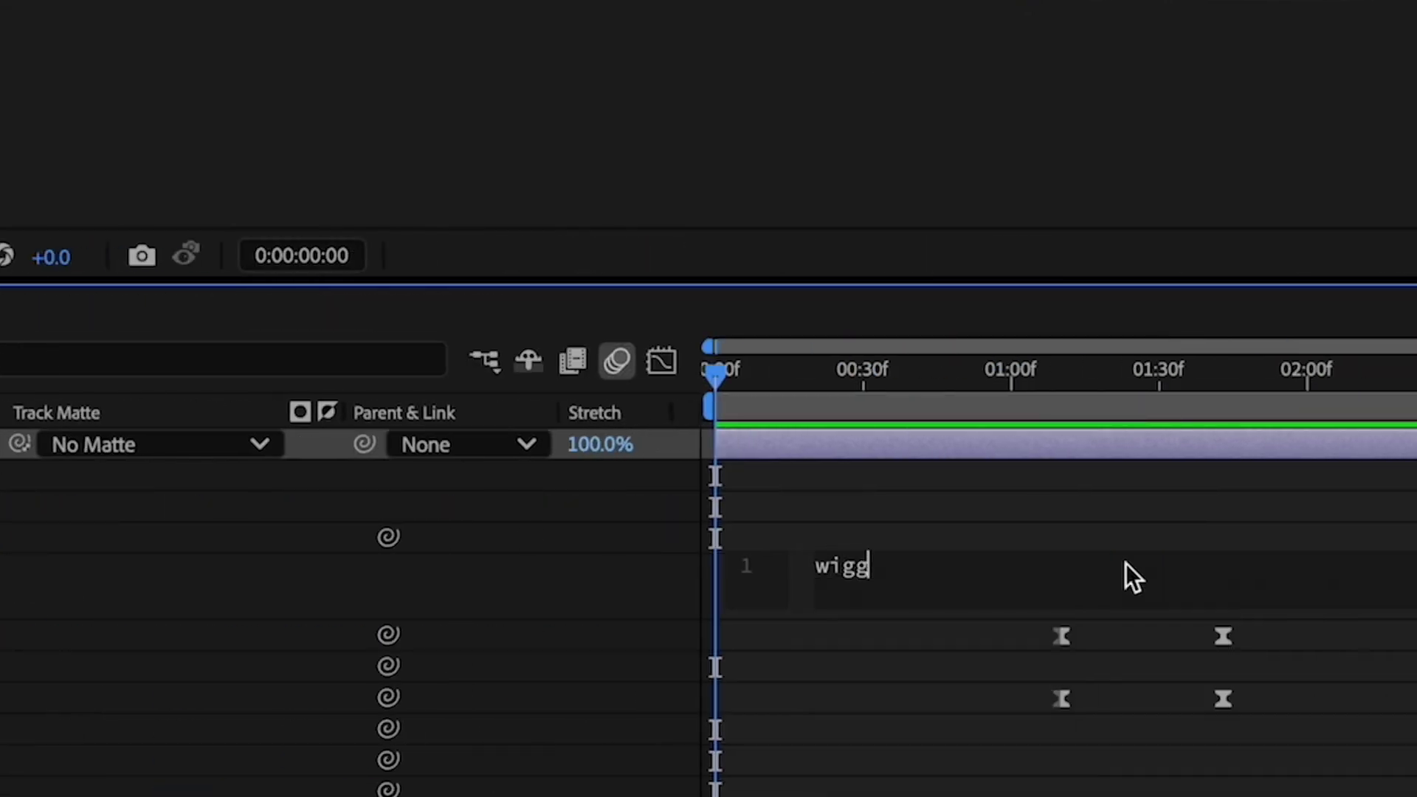
pyautogui.press('Return')
pyautogui.write('3,15')
pyautogui.press('Return')
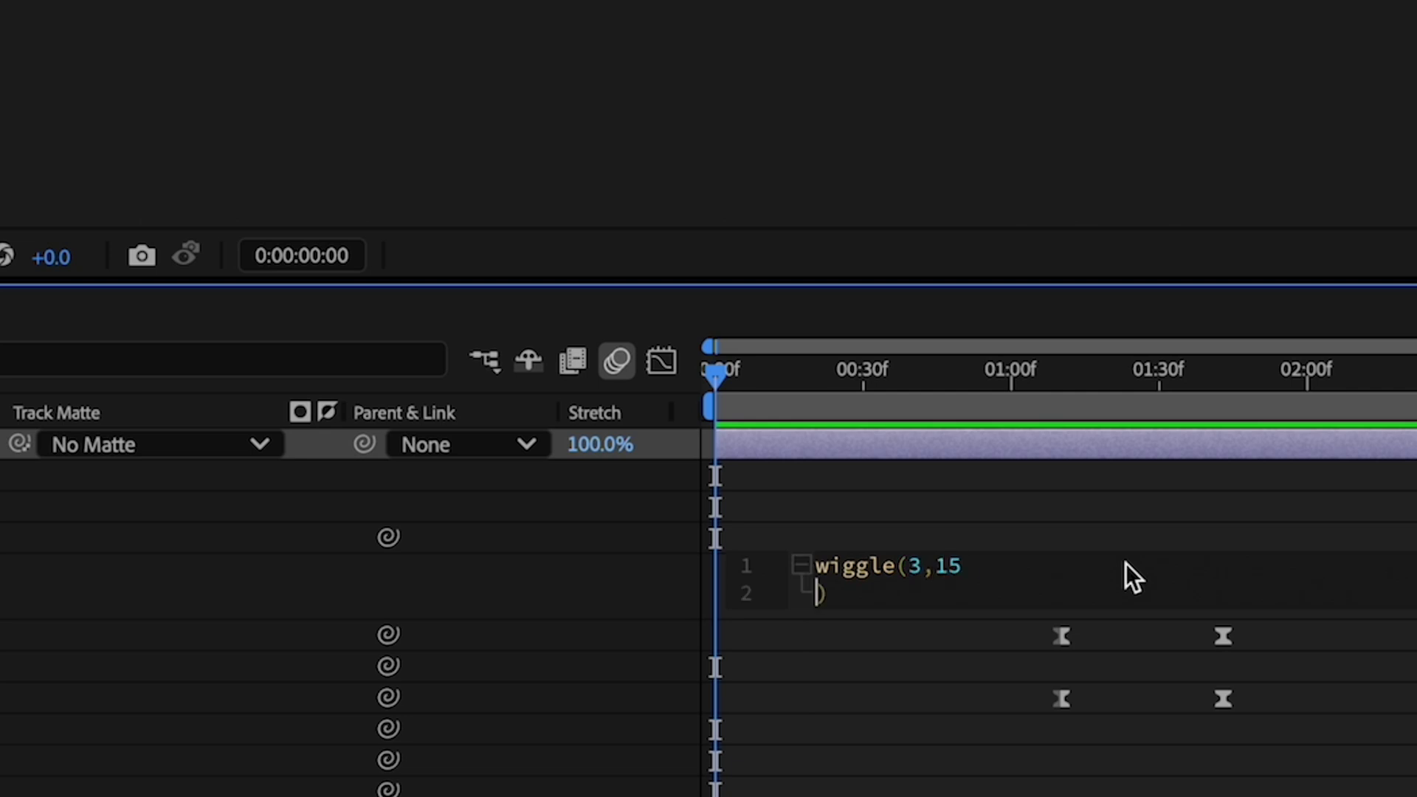
pyautogui.press('BackSpace')
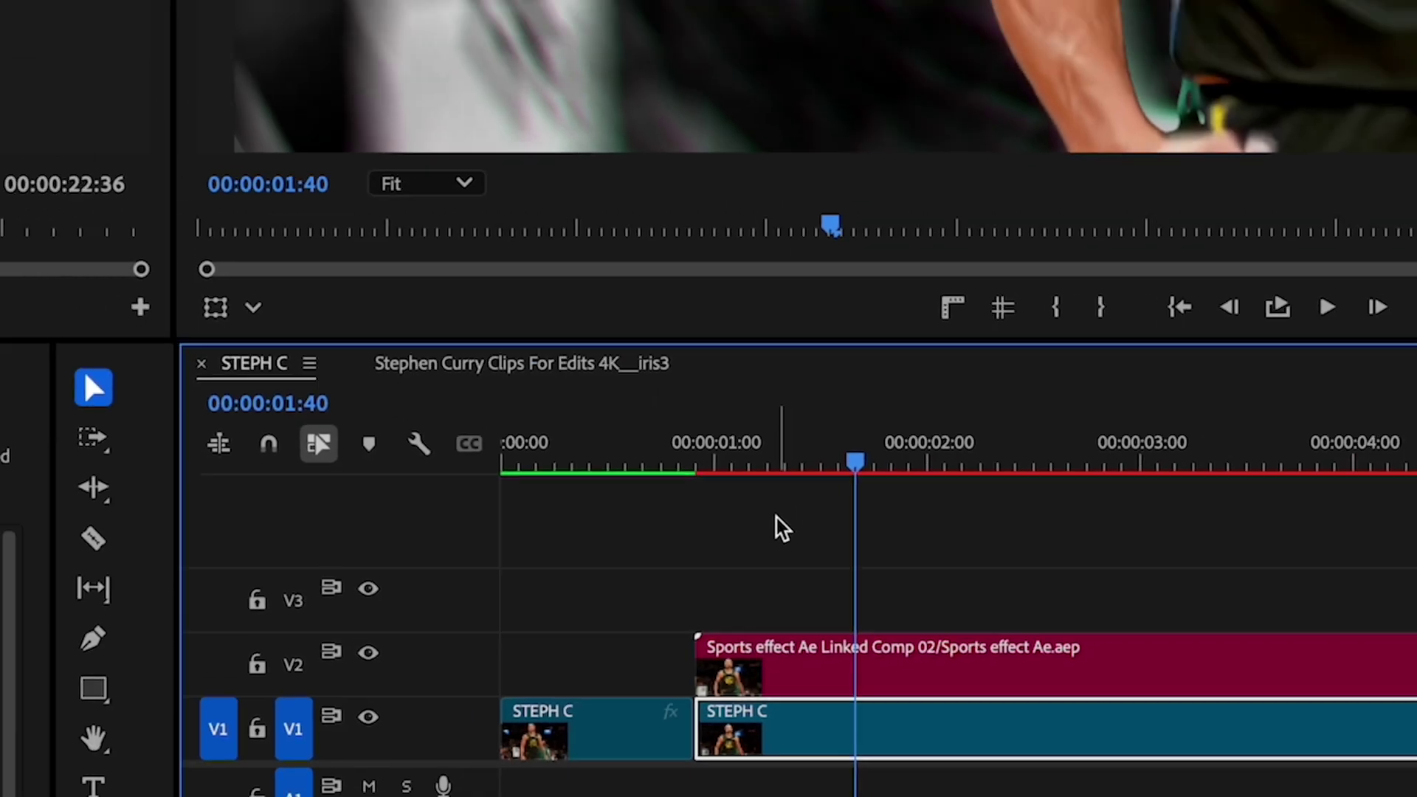
# Step: Save the project and place a short adjustment layer on V3 from 0:48 to 1:10, across the start of the linked composition
pyautogui.press('super+s')
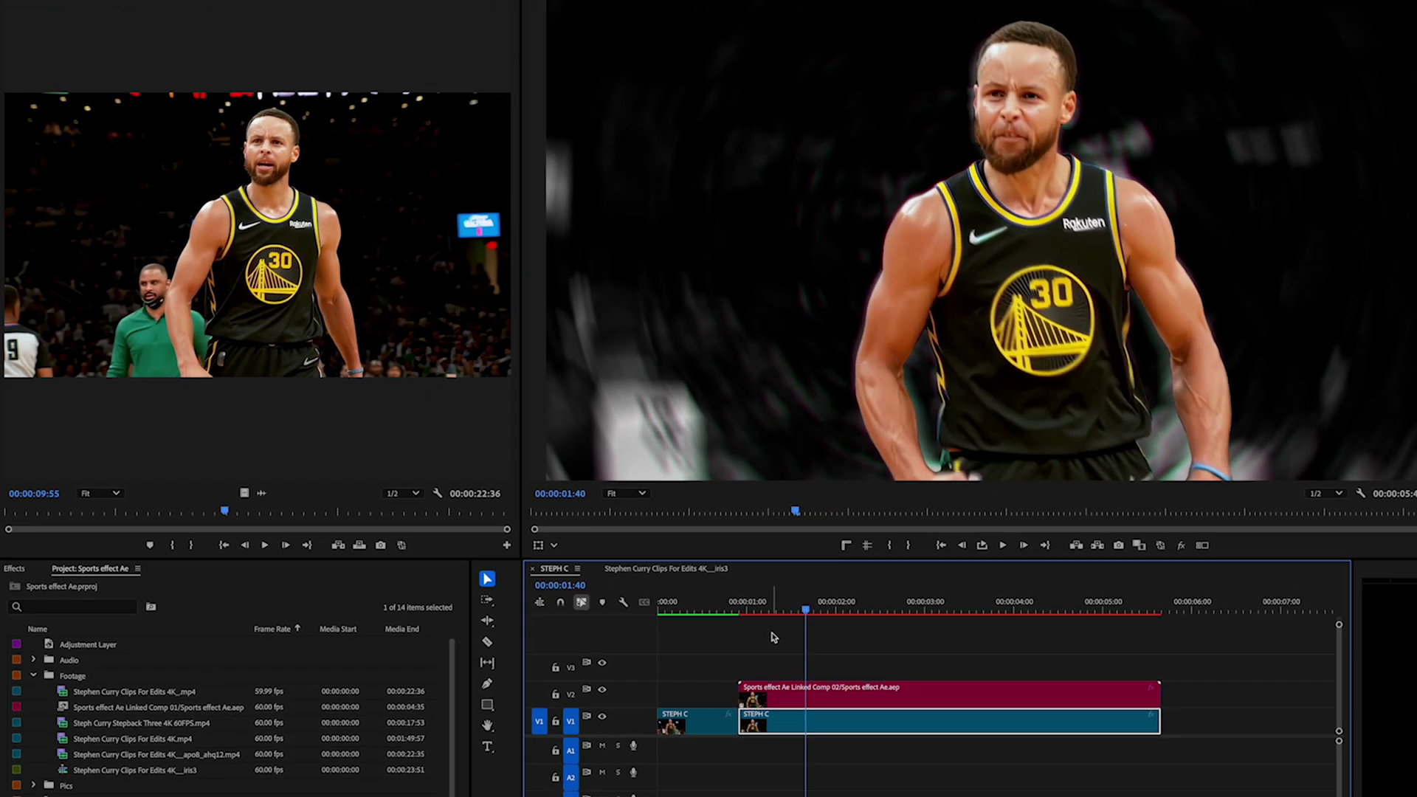
pyautogui.moveTo(761, 614)
pyautogui.mouseDown()
pyautogui.moveTo(662, 612)
pyautogui.moveTo(787, 612)
pyautogui.moveTo(748, 611)
pyautogui.mouseUp()
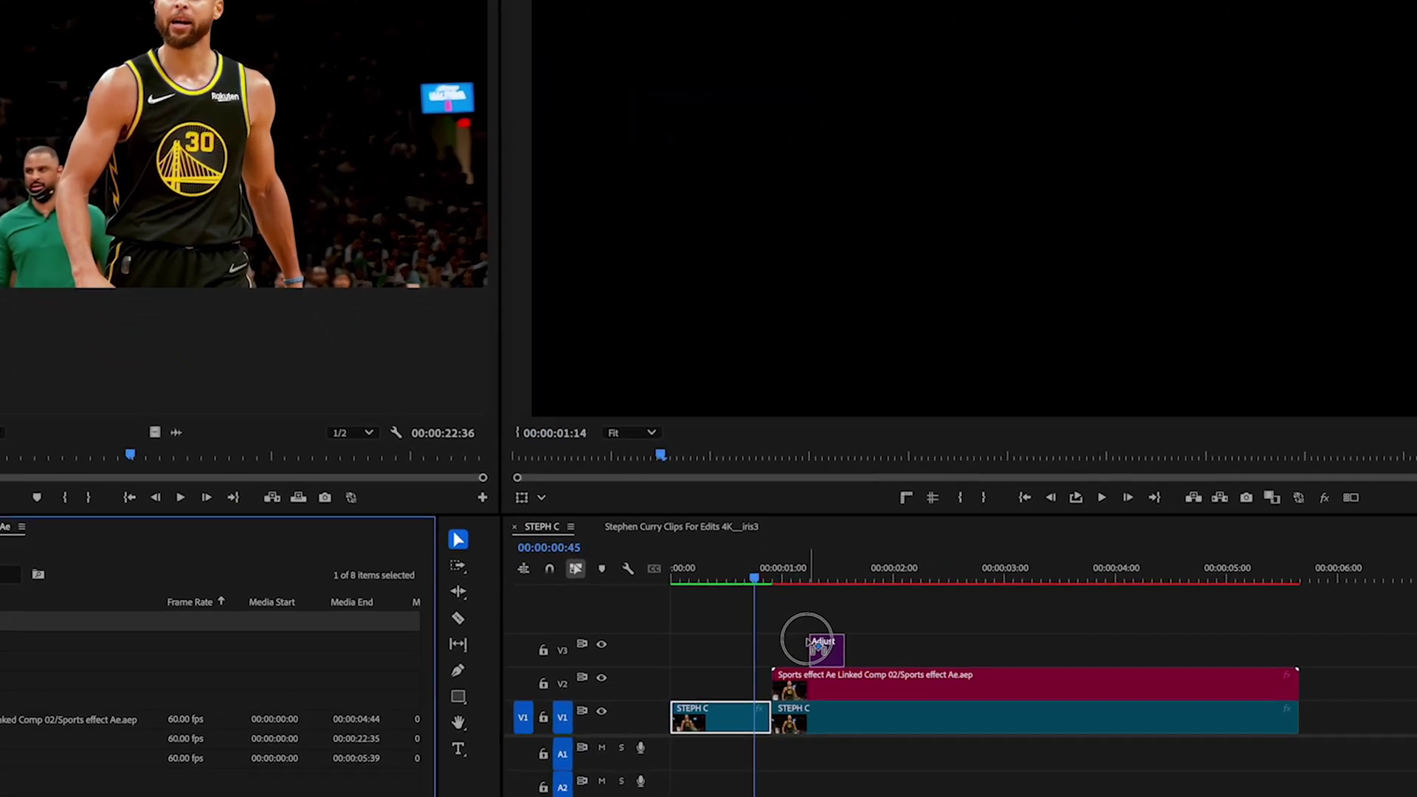
pyautogui.moveTo(766, 668); pyautogui.dragTo(776, 635)
pyautogui.scroll(3, 778, 633)
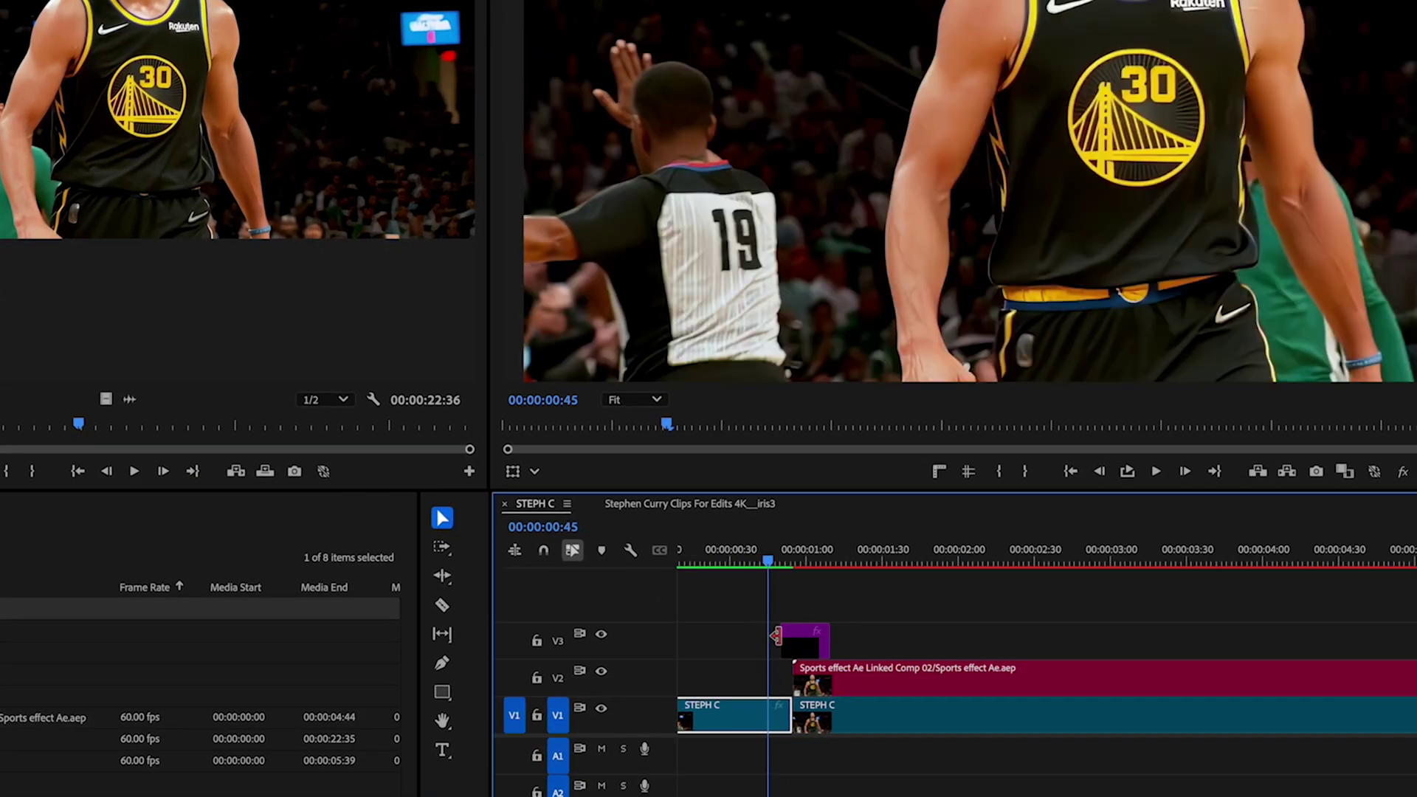
pyautogui.click(904, 645)
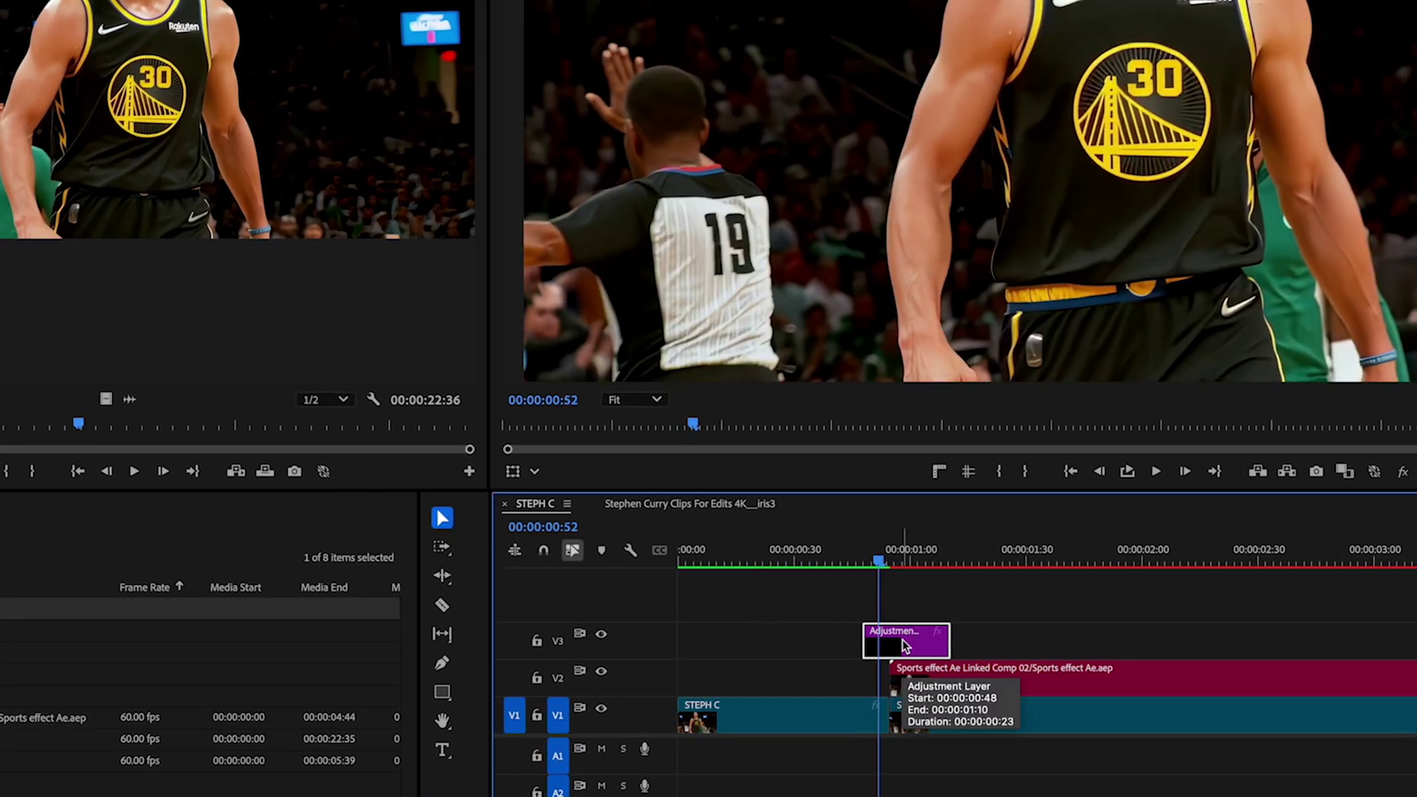
# Step: Add VR Chromatic Aberrations to the adjustment layer and keyframe the red, green and blue aberration from 0 up and back to 0
pyautogui.hotkey('ctrl', 'space')
pyautogui.write('ch')
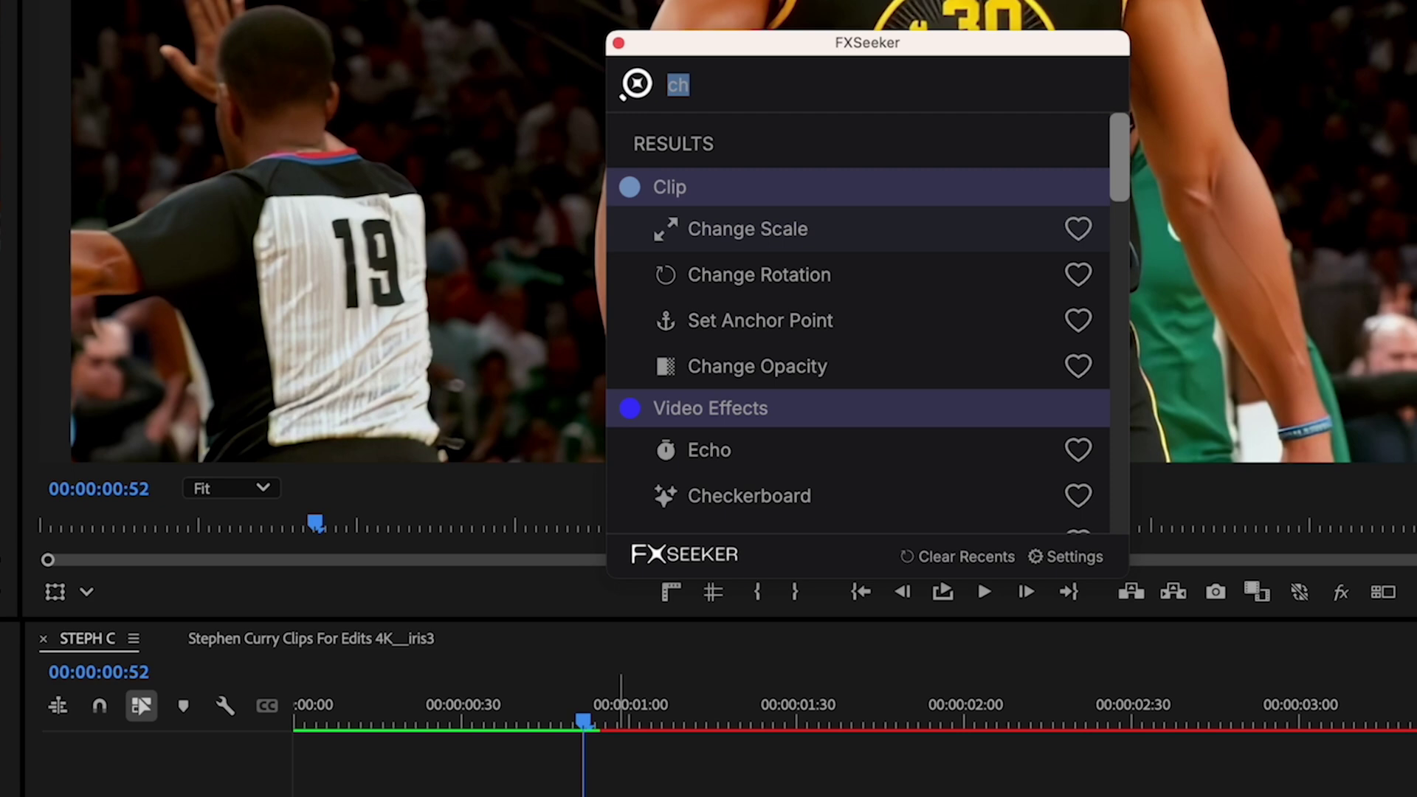
pyautogui.write('chrom')
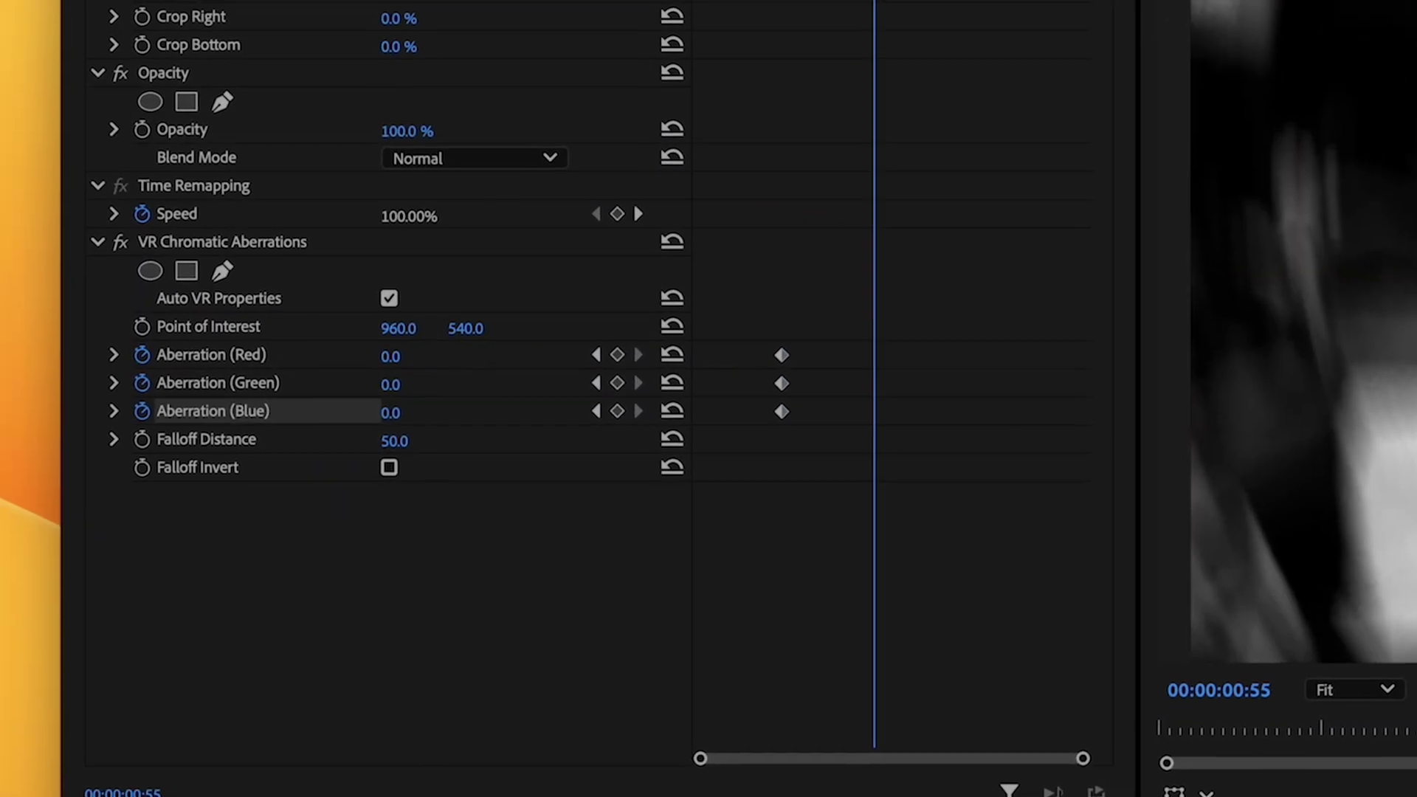
pyautogui.moveTo(394, 356); pyautogui.dragTo(435, 356)
pyautogui.moveTo(396, 385); pyautogui.dragTo(435, 413)
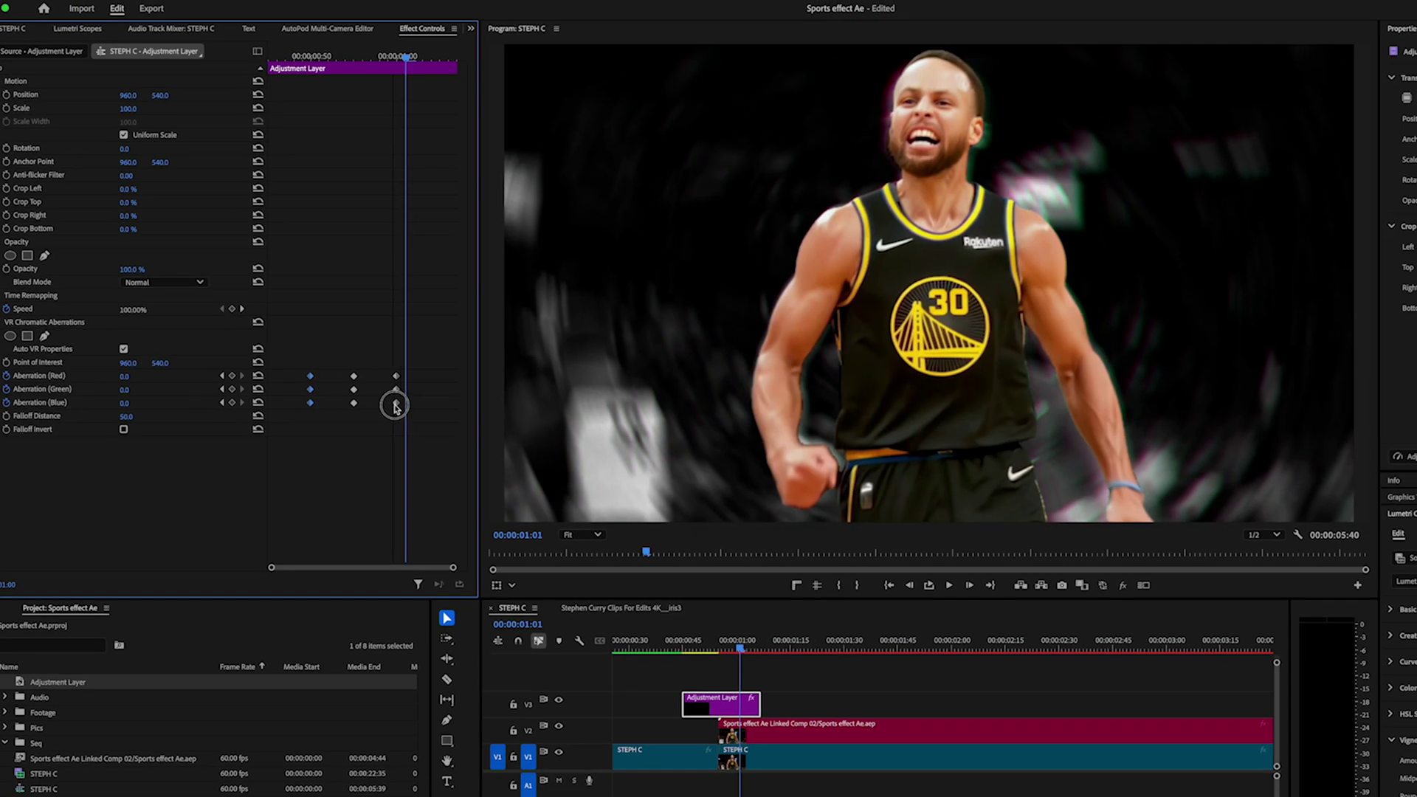
# Step: Preview the chromatic aberration transition into the stylised clip and the rest of the sequence
pyautogui.click(795, 666)
pyautogui.moveTo(741, 652); pyautogui.dragTo(614, 655)
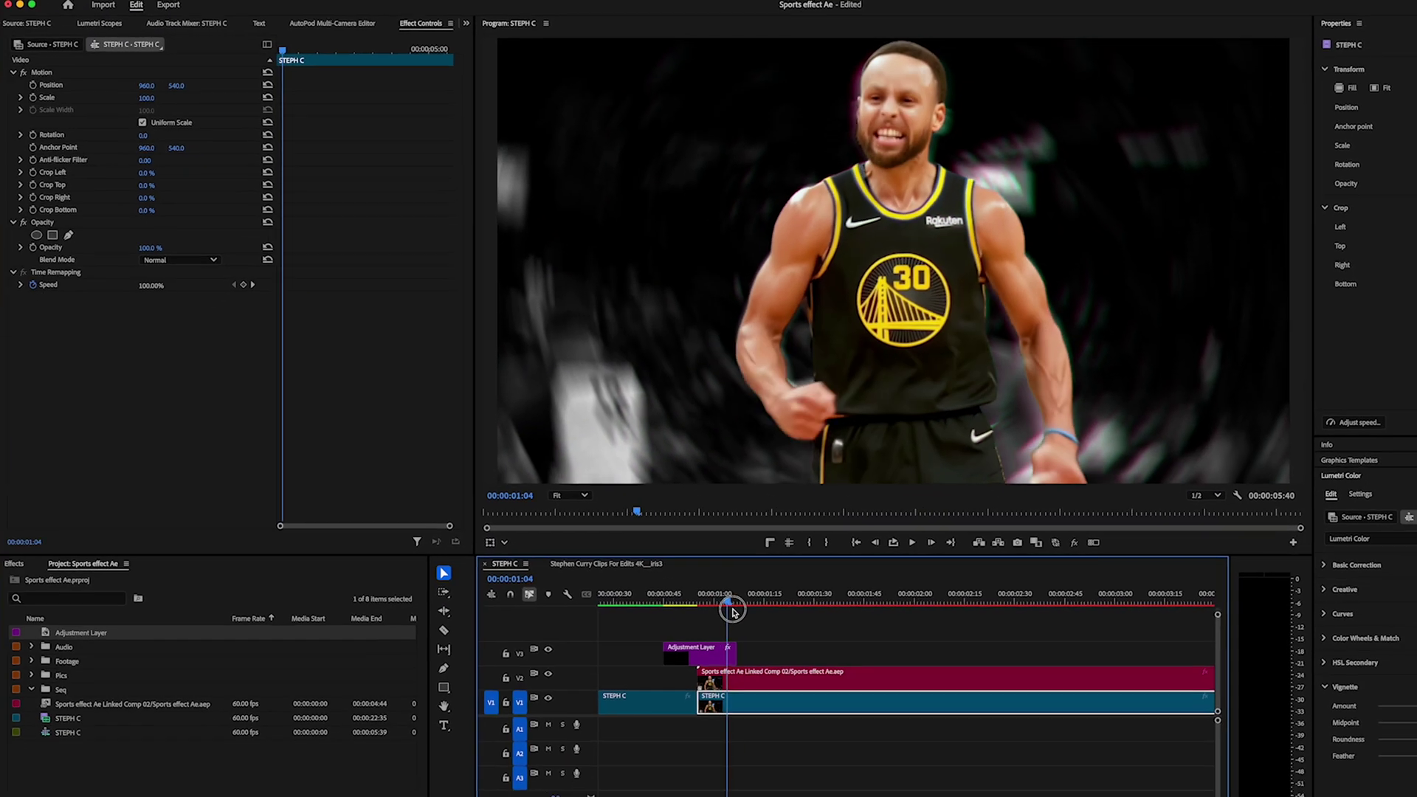
pyautogui.press('space')
pyautogui.hscroll(-2, 602, 602)
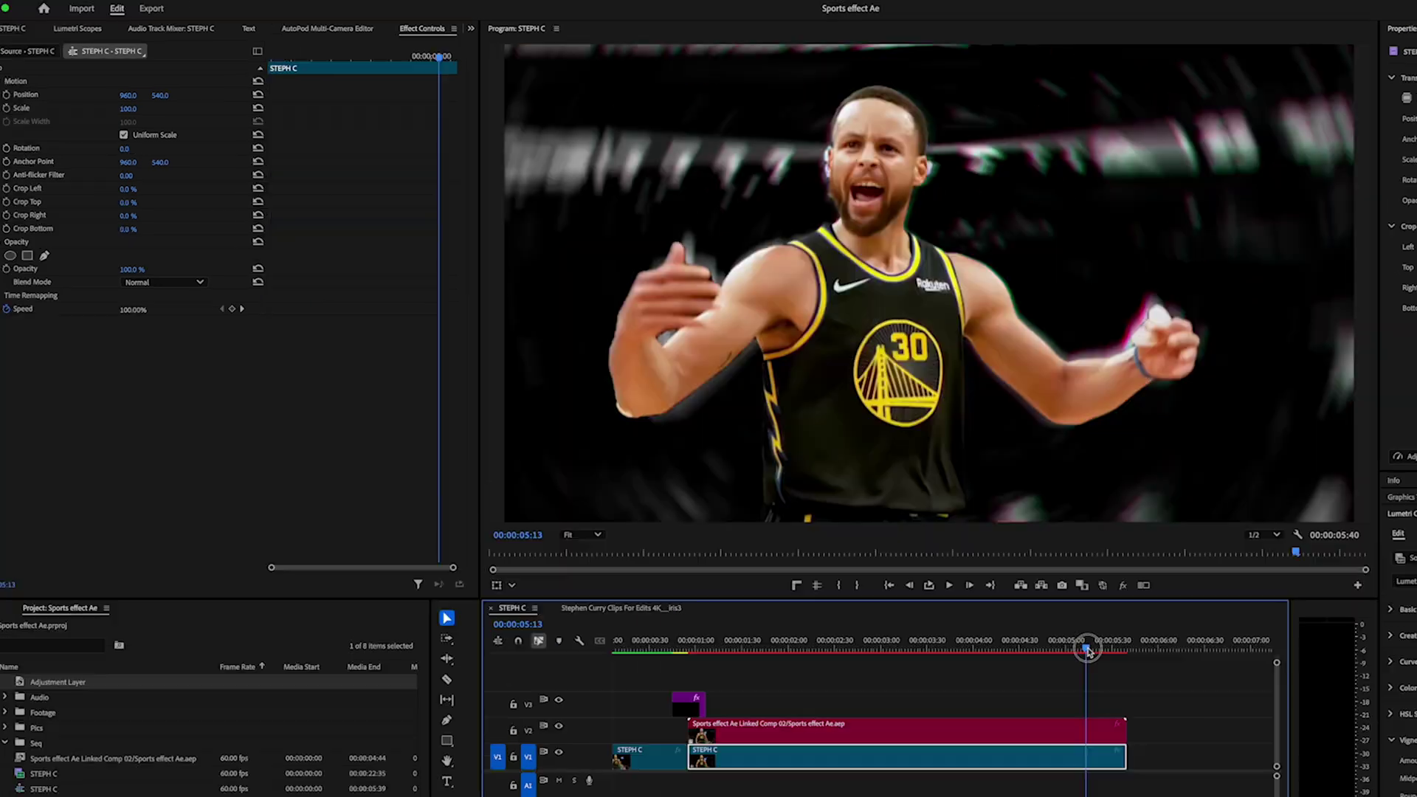
# Step: Trim the end of the linked composition to about 5:09 and place a short adjustment layer on V3 across that cut
pyautogui.moveTo(1039, 592); pyautogui.dragTo(1000, 623)
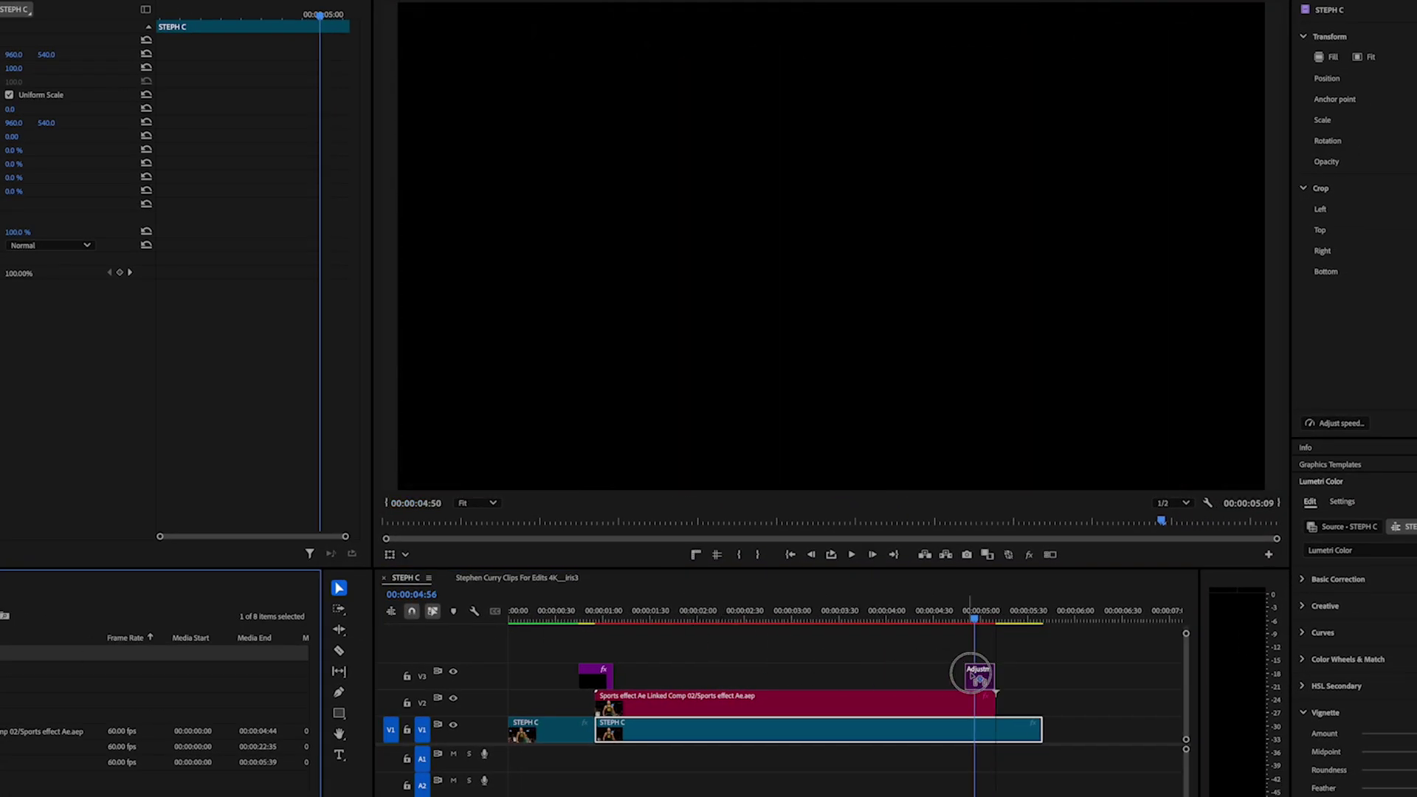
pyautogui.moveTo(986, 677); pyautogui.dragTo(994, 680)
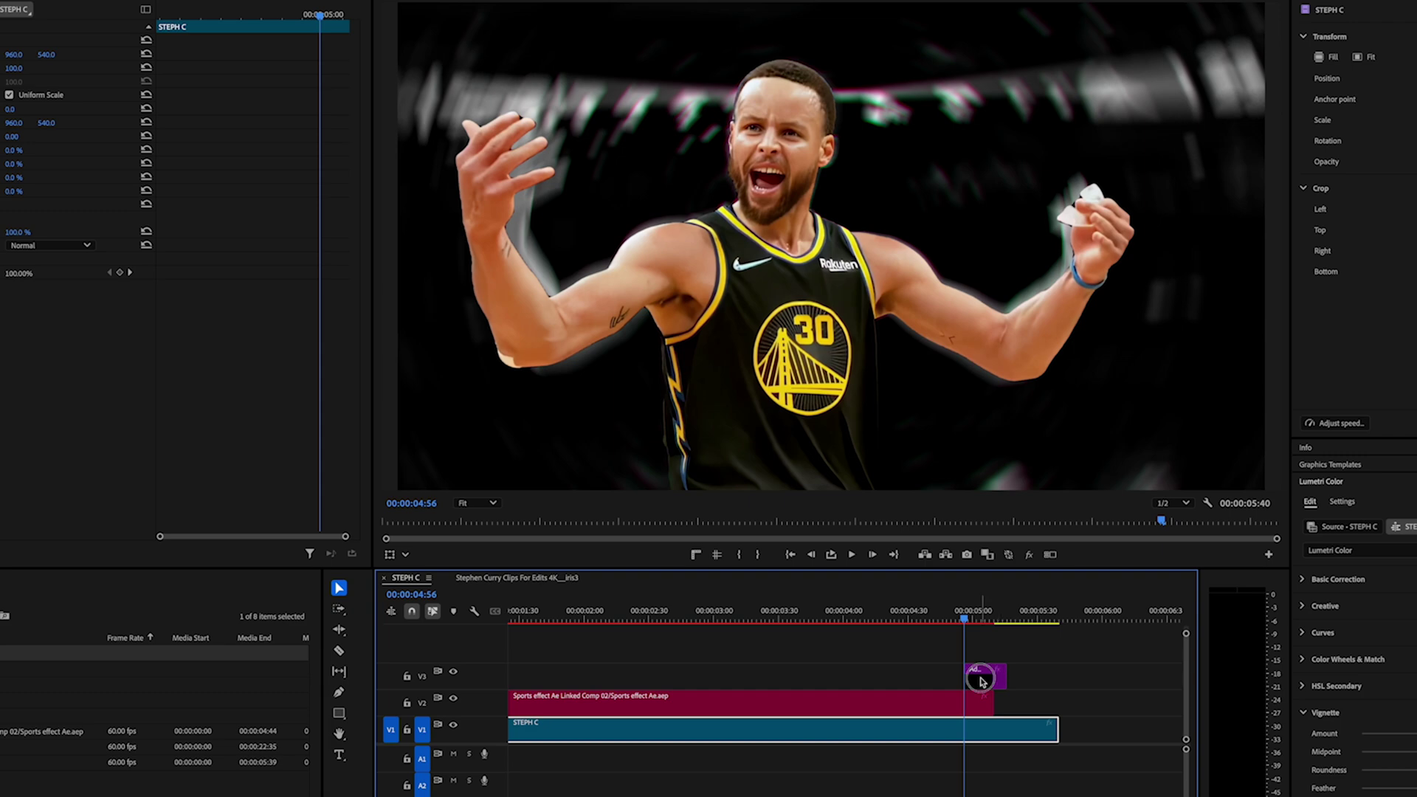
pyautogui.click(981, 678)
pyautogui.press('=')
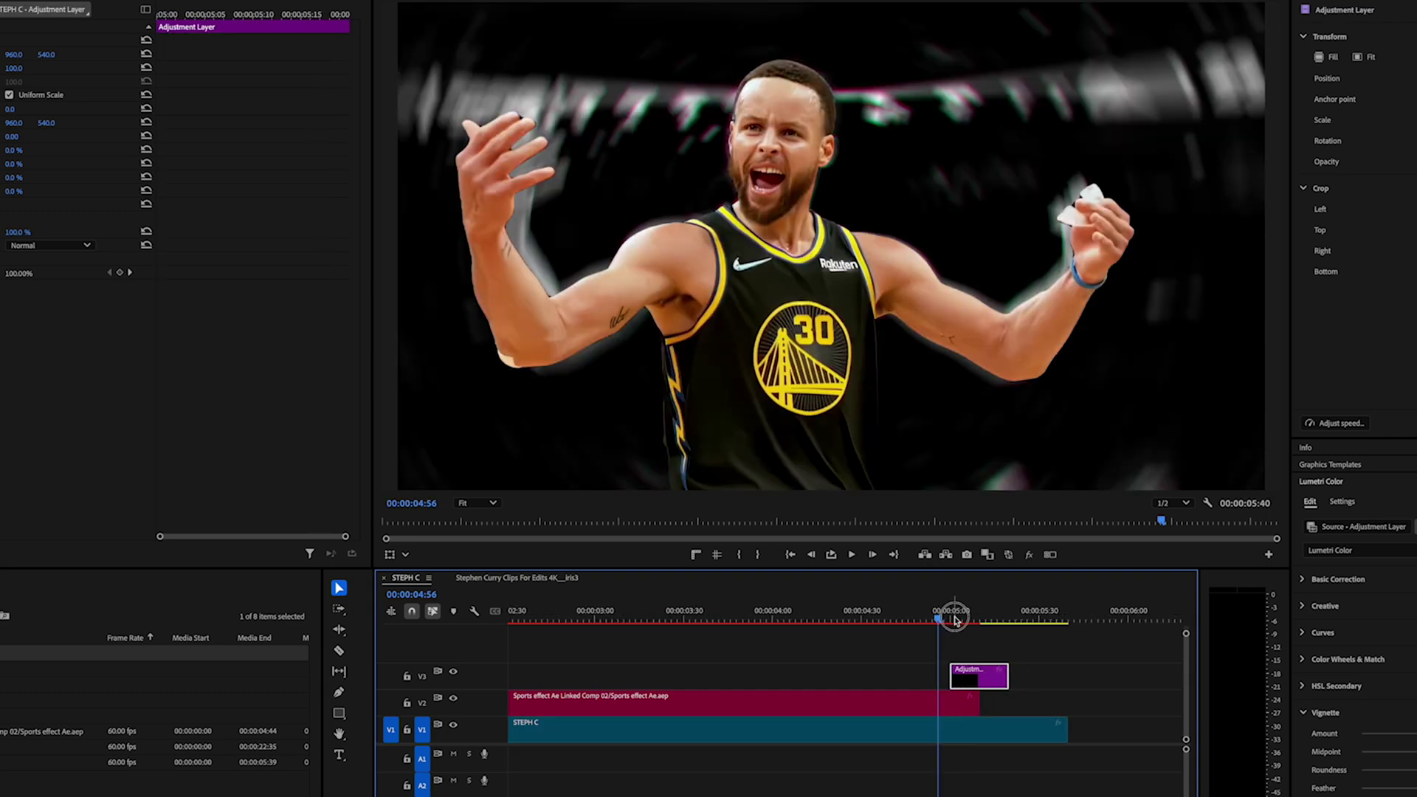
# Step: Add Brightness & Contrast to the second adjustment layer and keyframe a flash with brightness peaking at 62 around the cut
pyautogui.moveTo(954, 618); pyautogui.dragTo(979, 618)
pyautogui.hotkey('ctrl', 'space')
pyautogui.write('b')
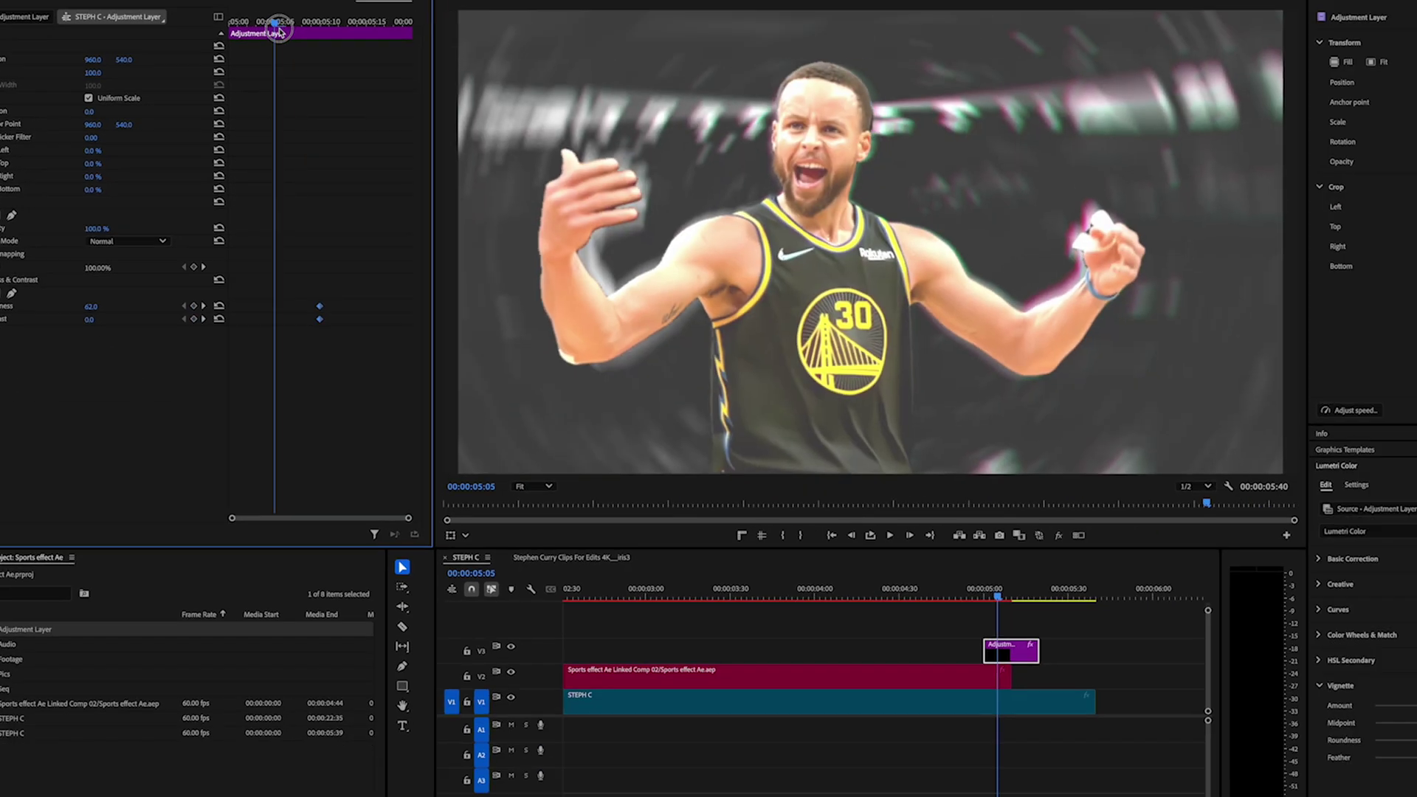
pyautogui.moveTo(278, 32); pyautogui.dragTo(329, 29)
pyautogui.click(939, 577)
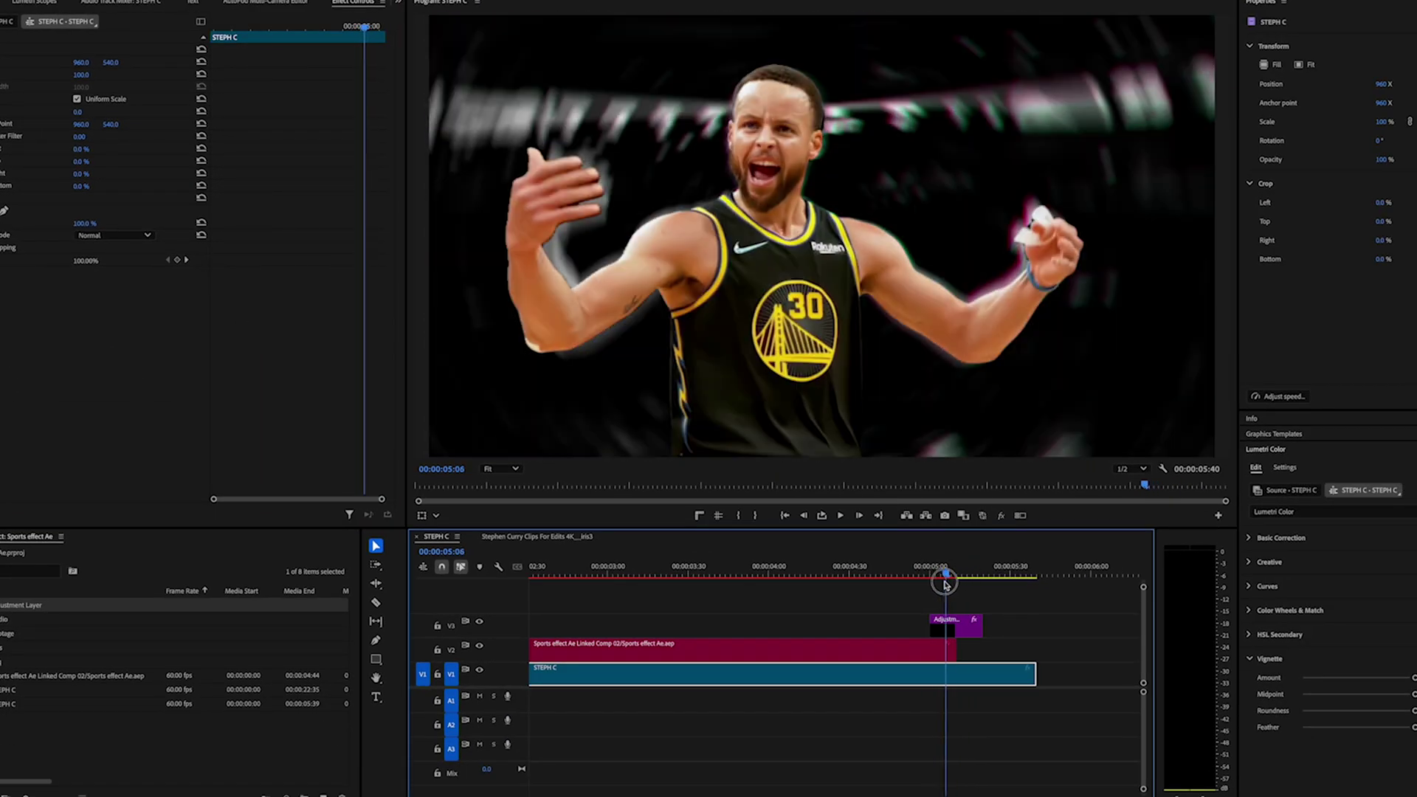
# Step: Play the sequence with the music and split the A1 music clip at the start of the linked composition
pyautogui.click(588, 570)
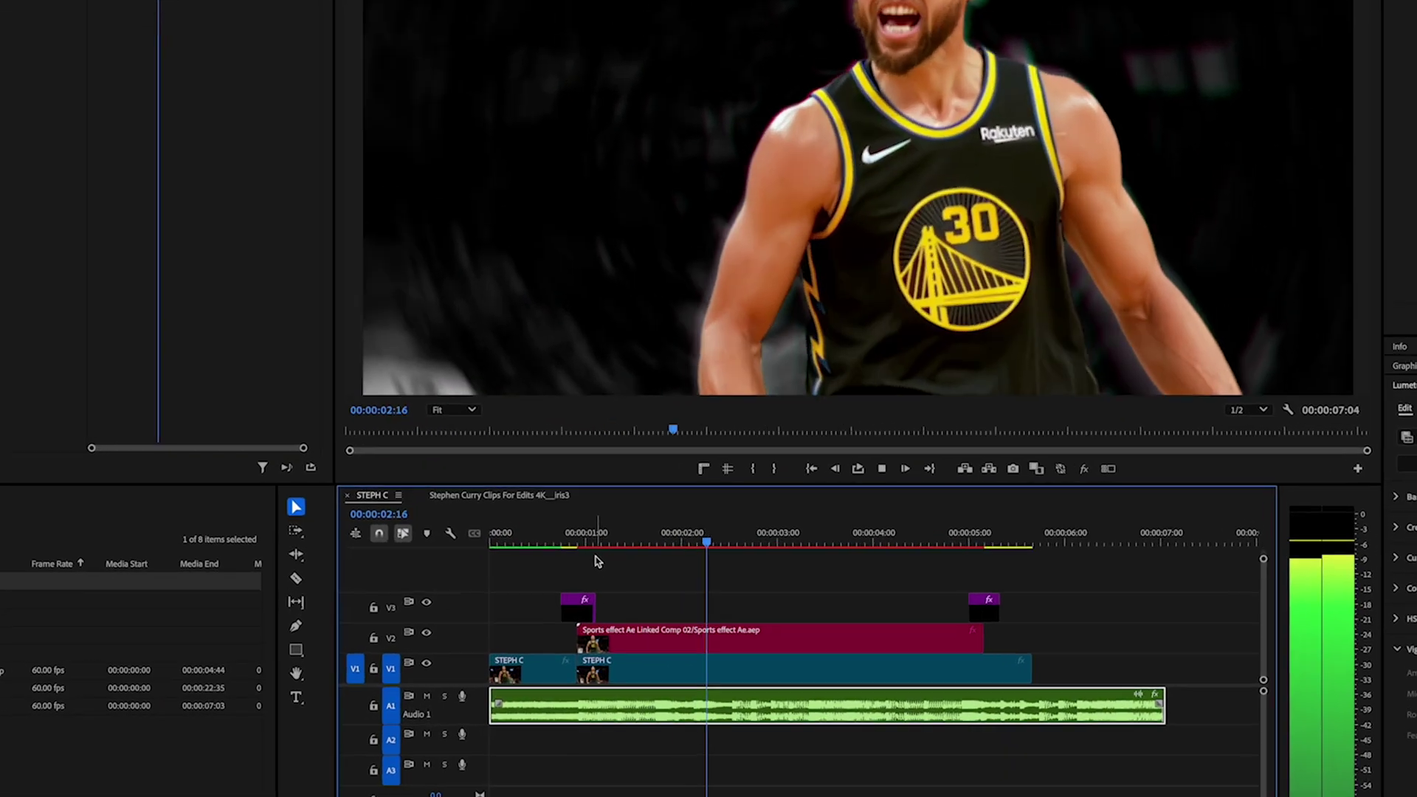
pyautogui.press('space')
pyautogui.press('c')
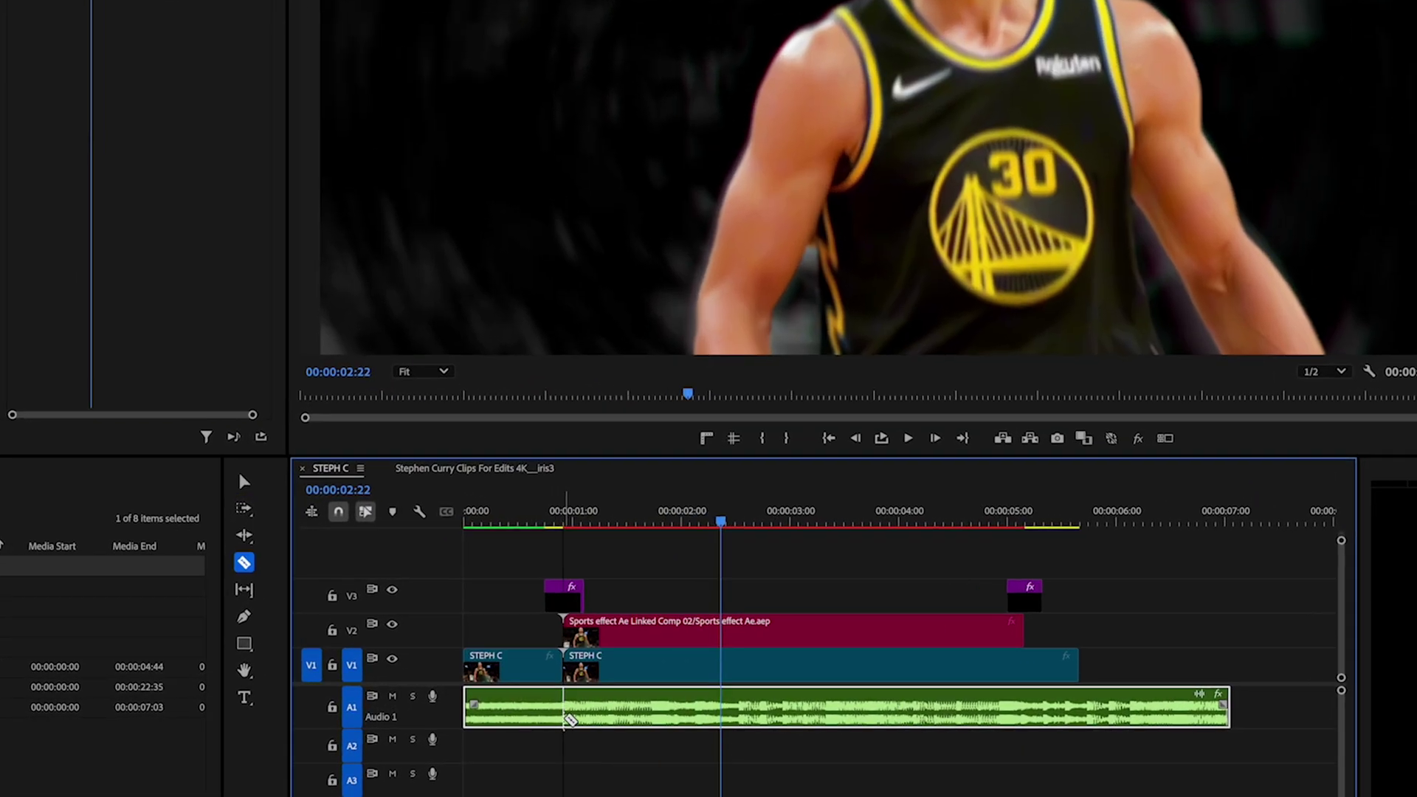
pyautogui.click(563, 718)
pyautogui.press('v')
# Step: Apply the Lowpass audio effect to the music segment before the cut, adjust it and play back the transition
pyautogui.click(516, 722)
pyautogui.press('Up')
pyautogui.hotkey('ctrl', 'space')
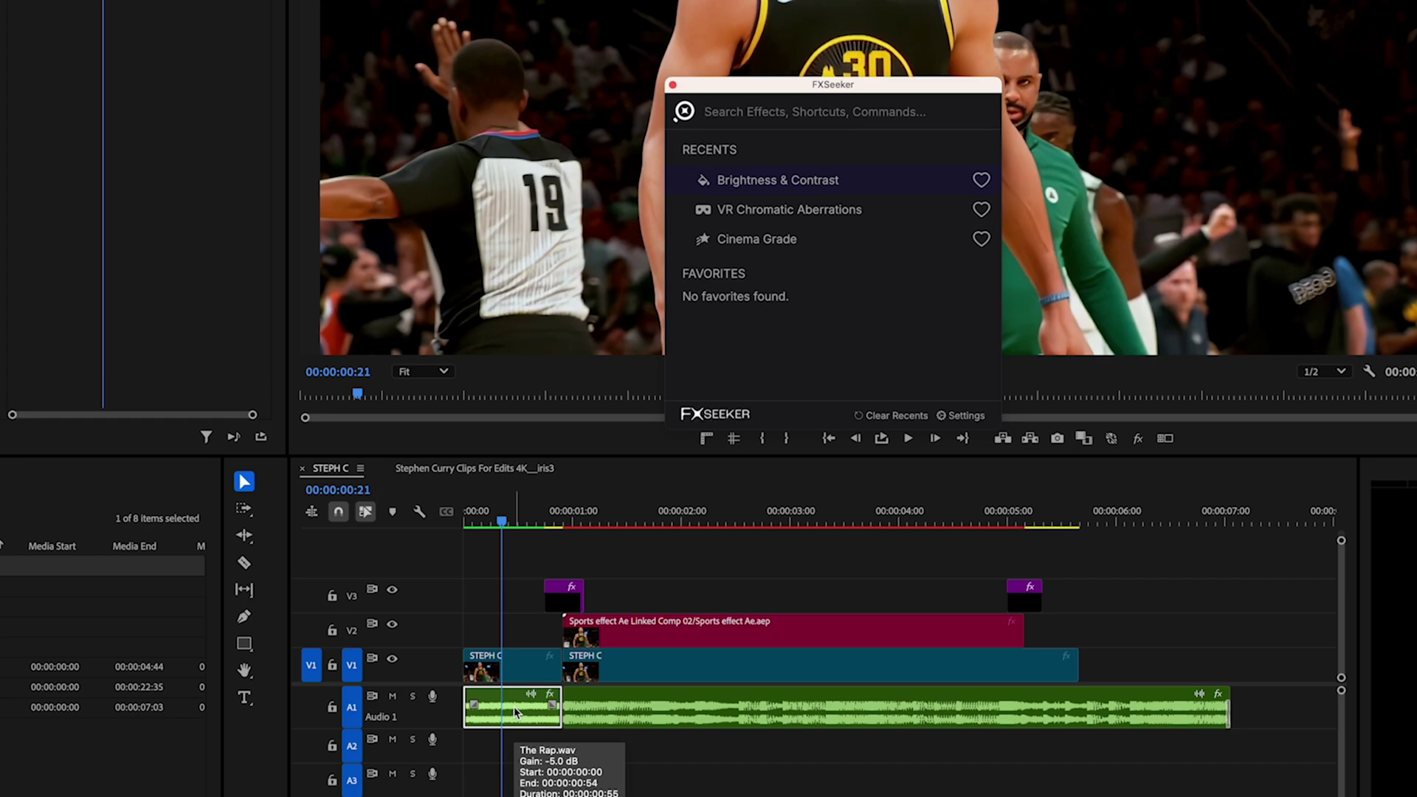
pyautogui.write('low')
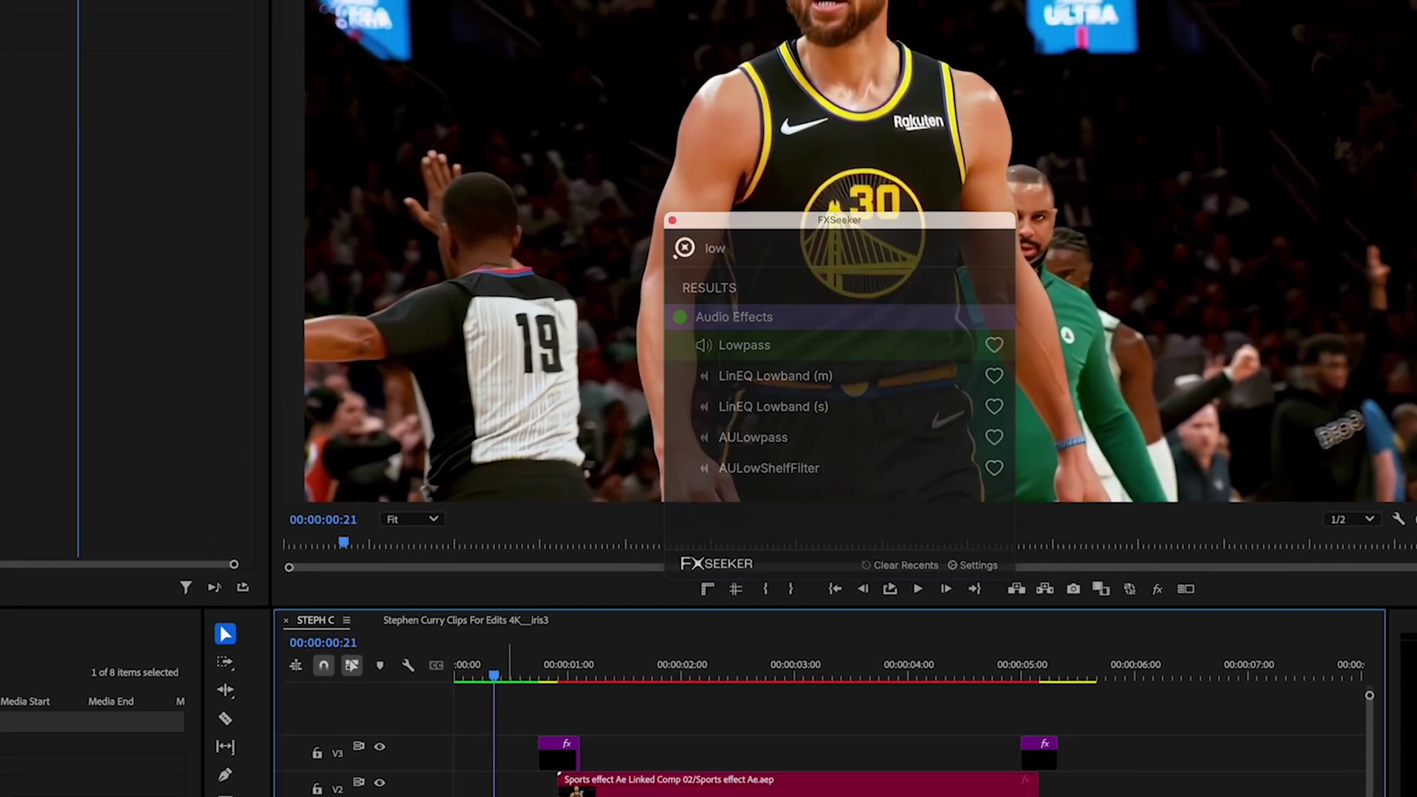
pyautogui.press('Return')
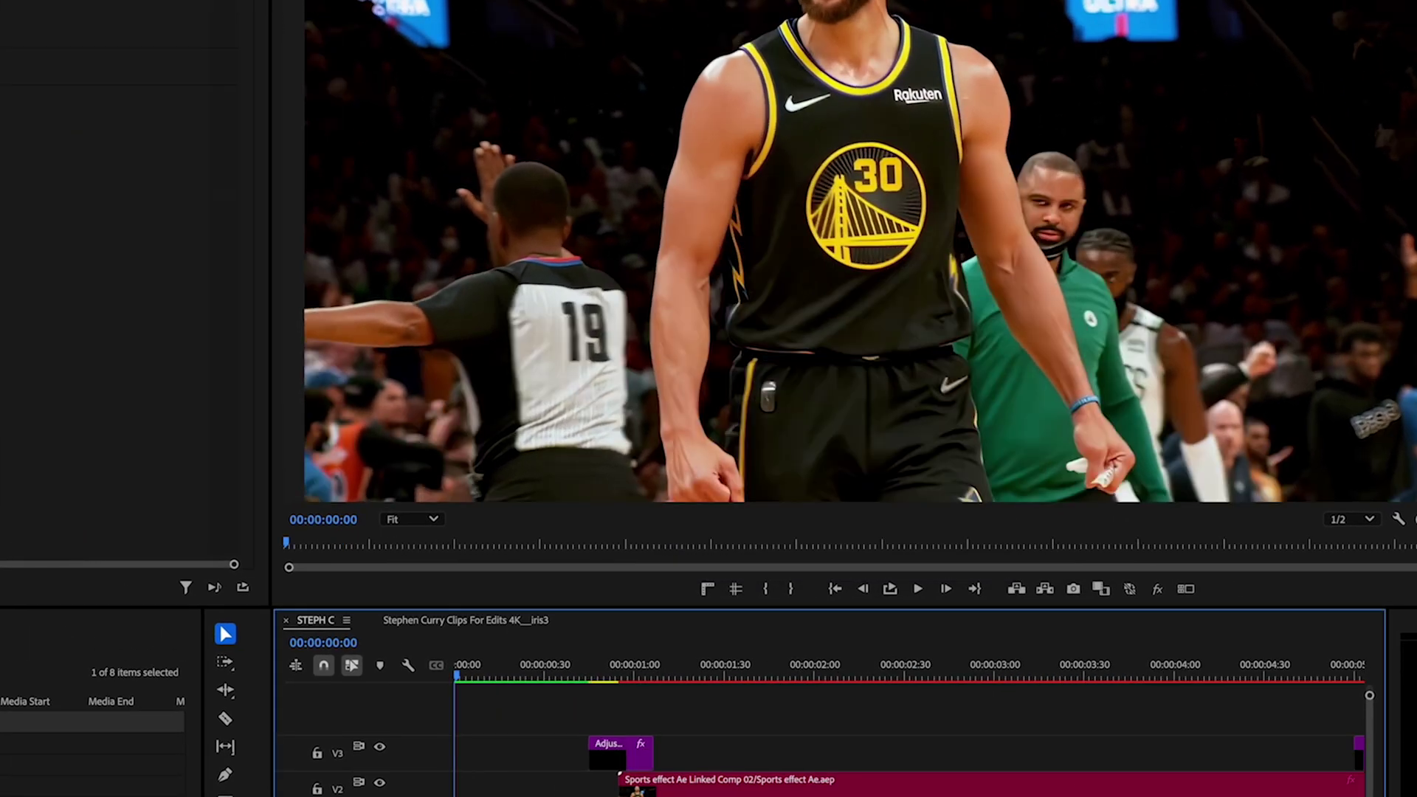
pyautogui.moveTo(175, 238); pyautogui.dragTo(180, 238)
pyautogui.press('space')
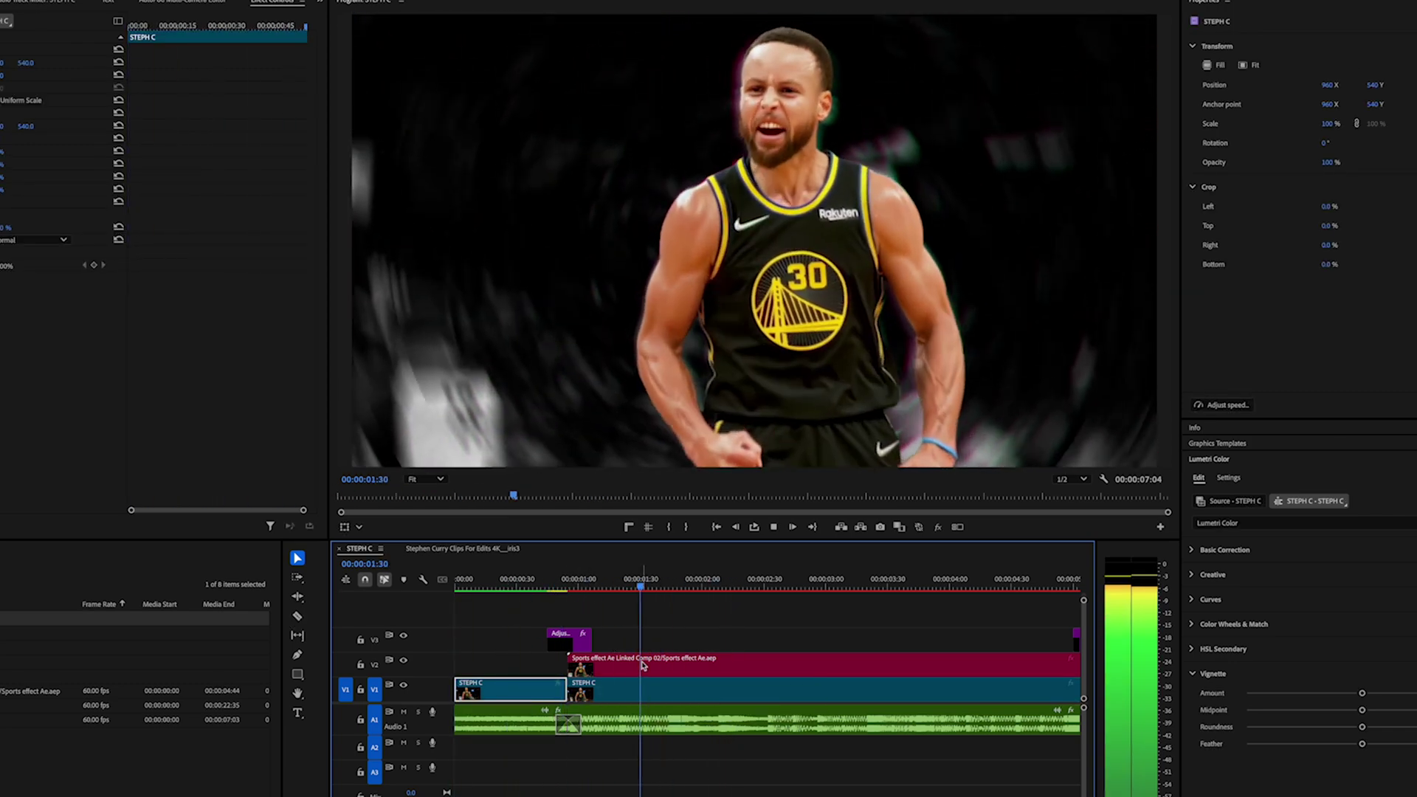
pyautogui.press('space')
# Step: Duplicate the sound clip on A3 to the end of the linked composition and play back that section
pyautogui.press('\\')
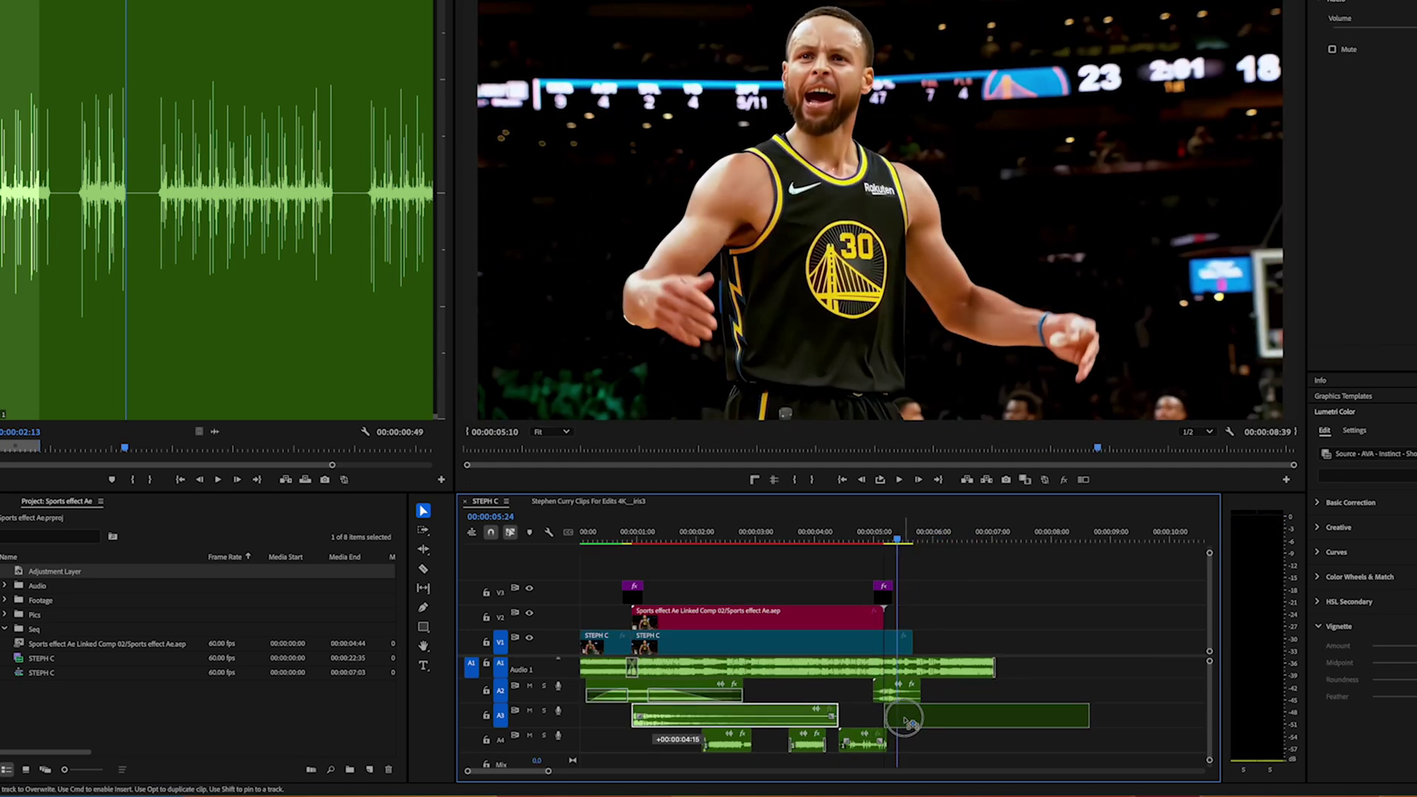
pyautogui.scroll(3, 906, 720)
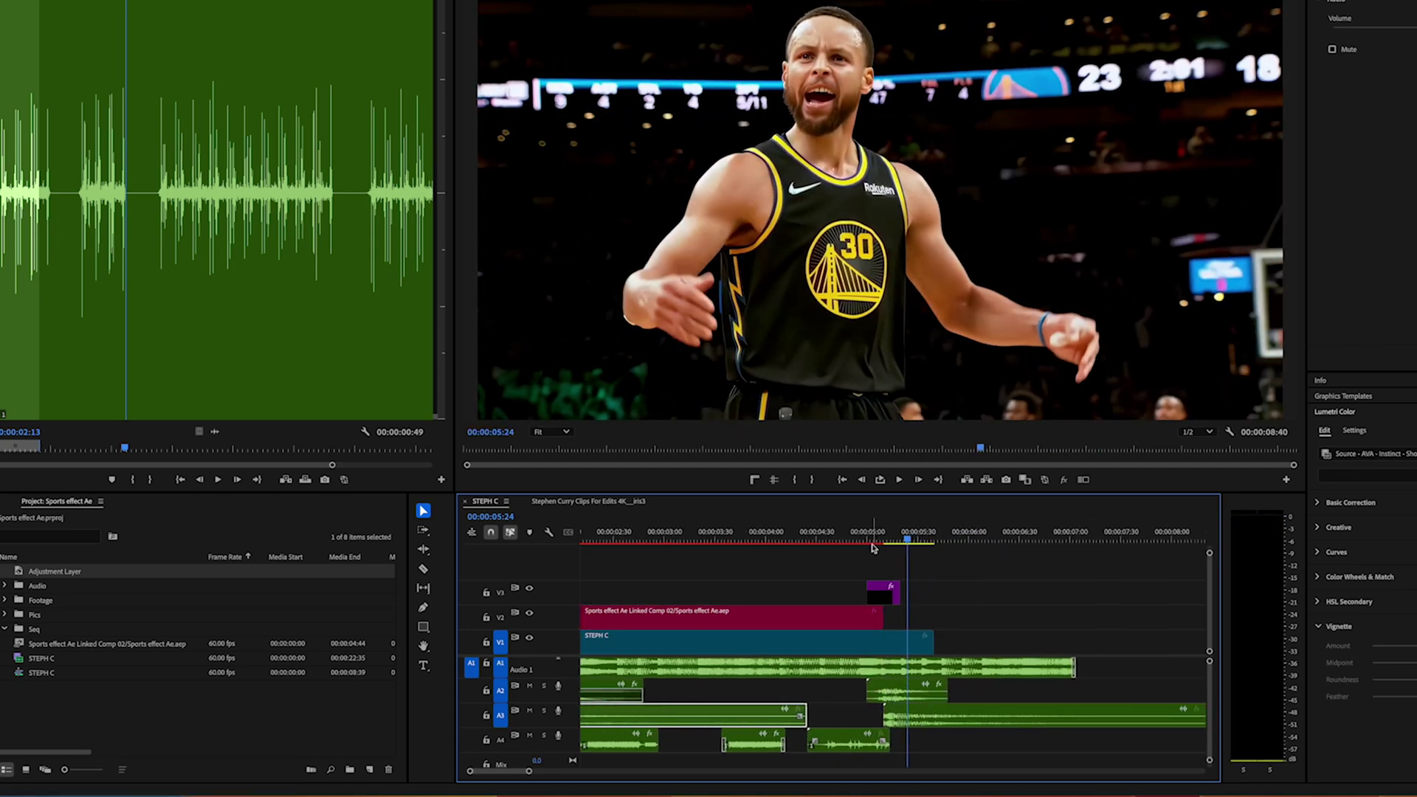
pyautogui.press('space')
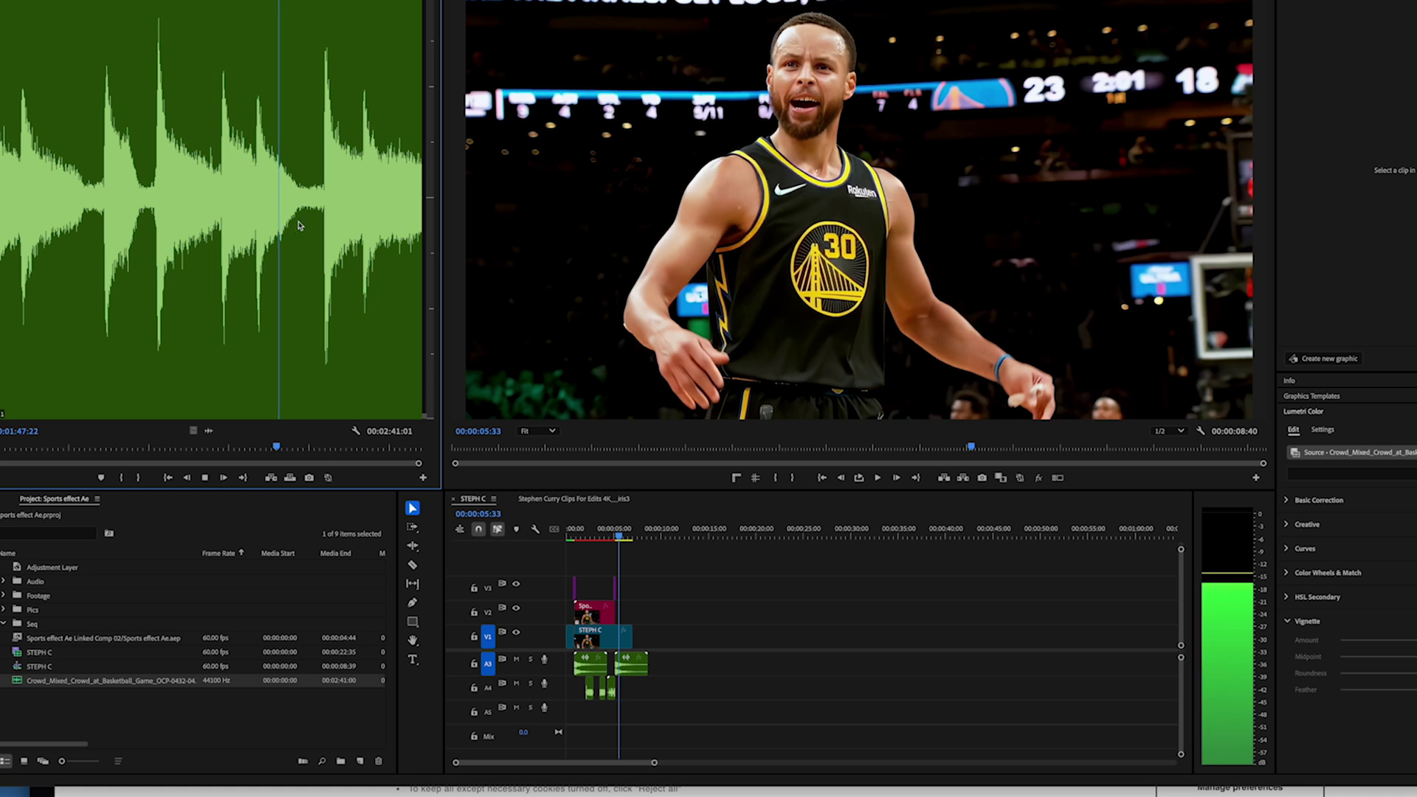
# Step: Audition several passages of the basketball game crowd recording in its source waveform
pyautogui.click(308, 217)
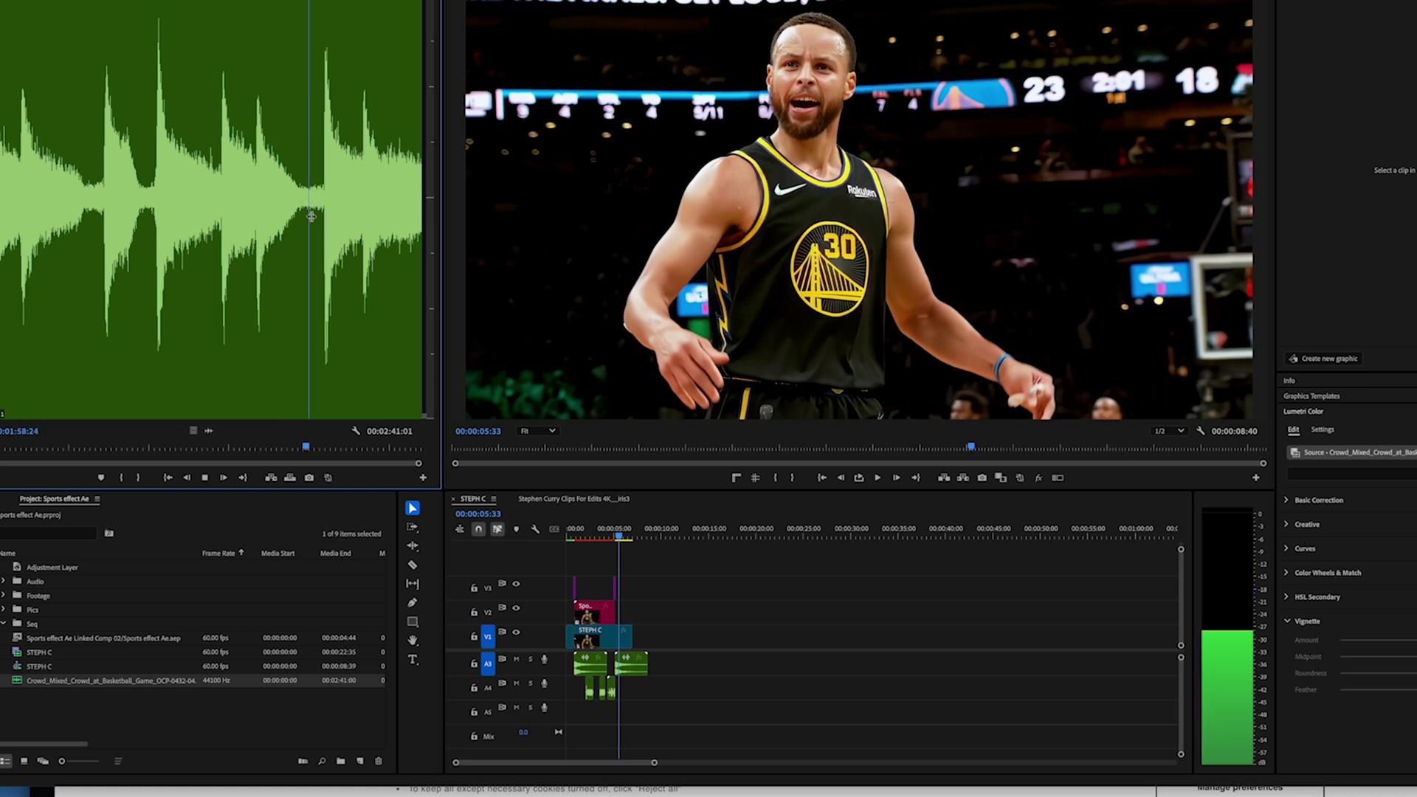
pyautogui.click(378, 202)
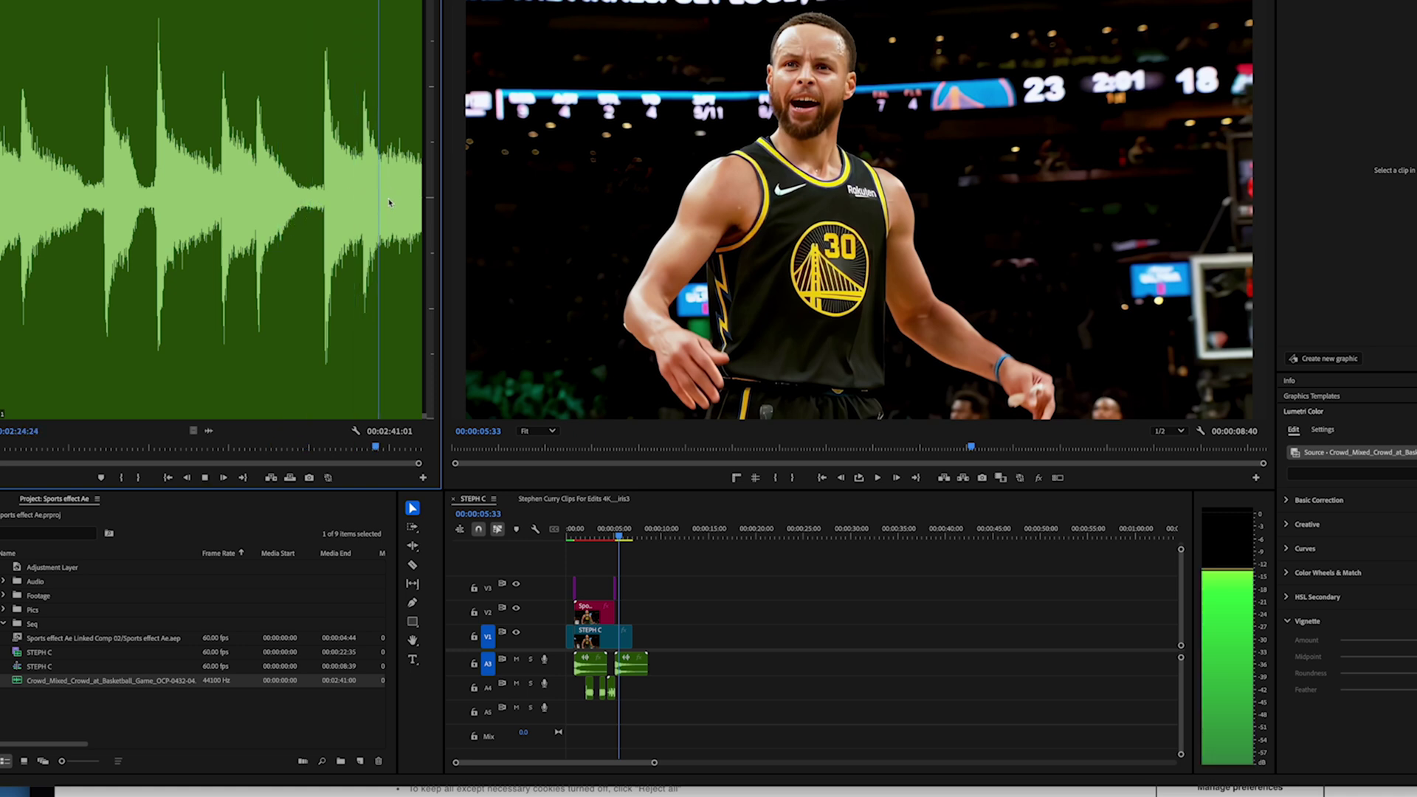
pyautogui.click(383, 197)
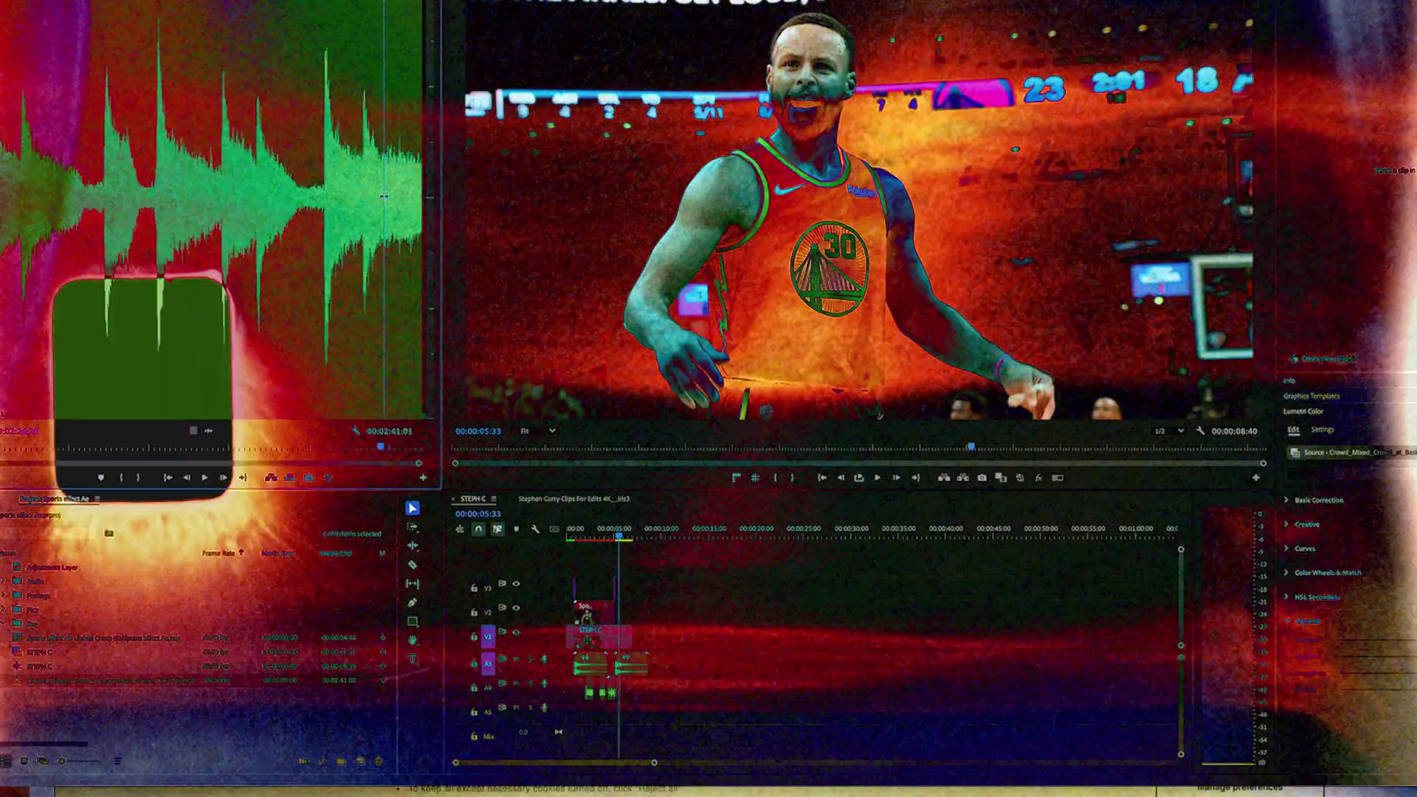